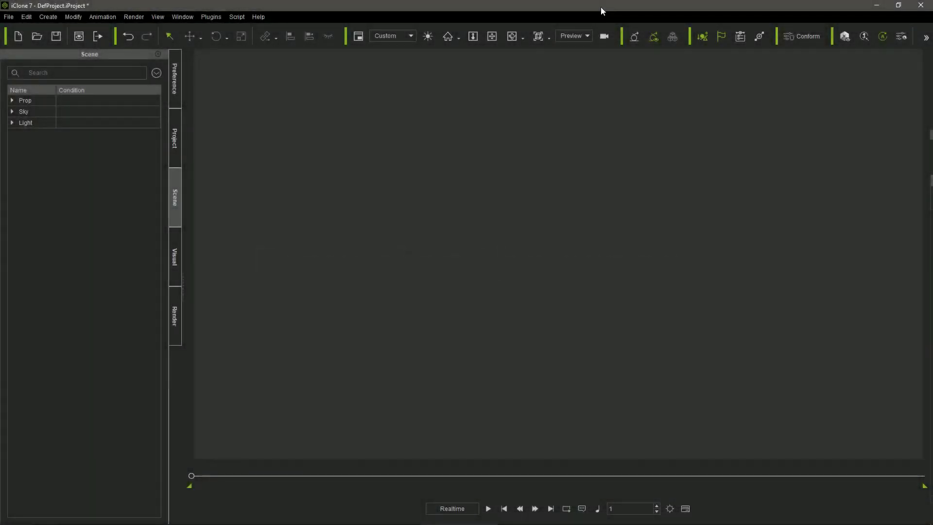
Load the Hill terrain from the Height Map_Large template library into the scene
key(F4)
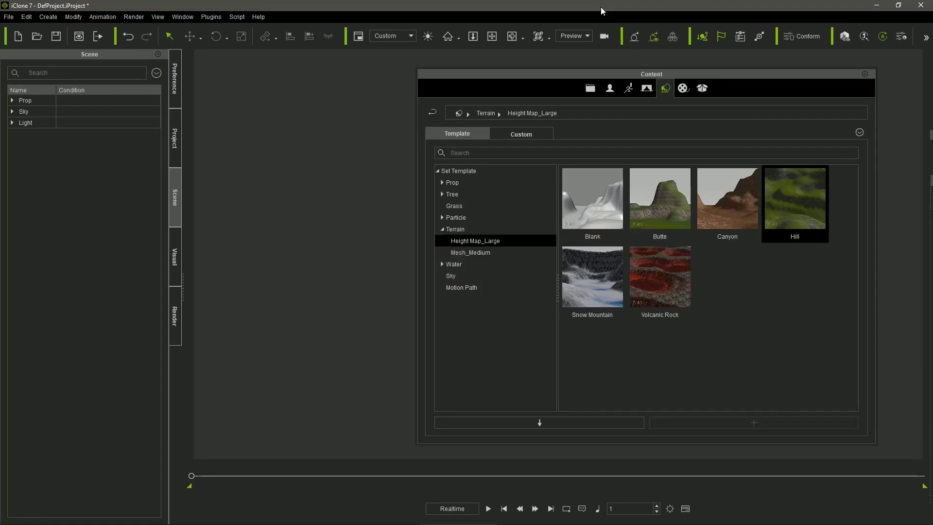
double_click(787, 201)
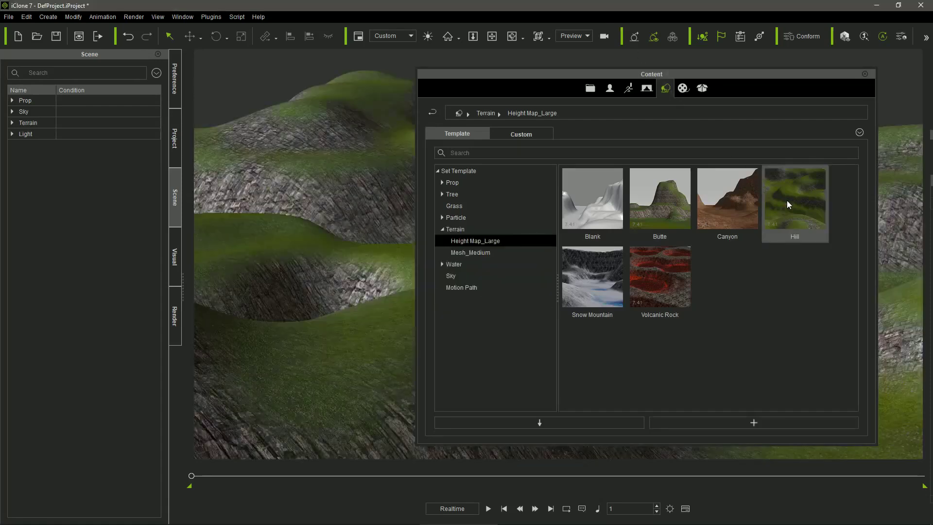
key(F4)
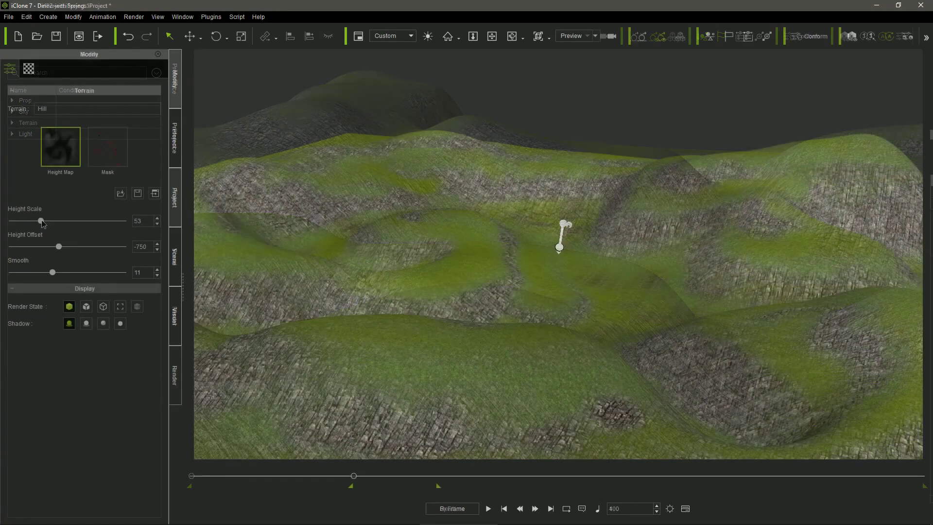
Flatten the Hill terrain to a height scale of 19 and reduce its smoothing
mouse_move(17, 221)
mouse_down()
mouse_move(35, 221)
mouse_move(22, 219)
mouse_up()
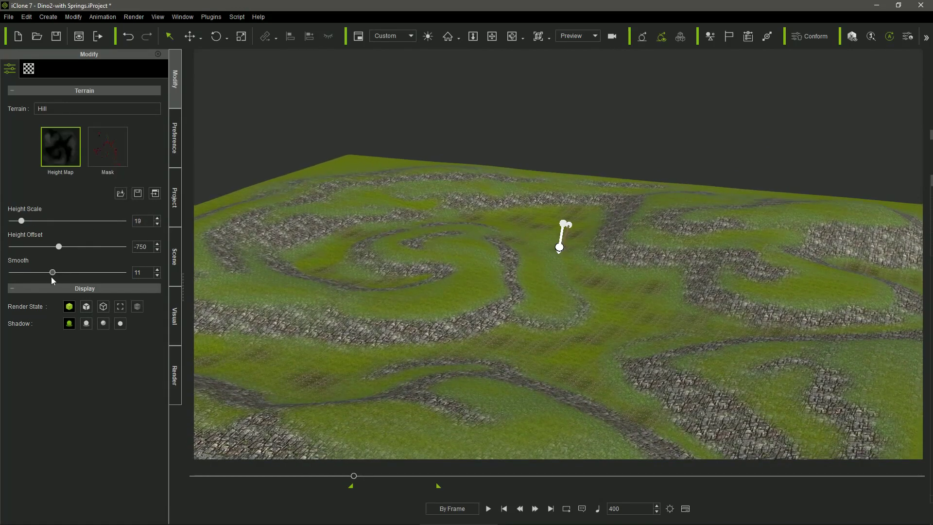
drag(51, 273, 34, 273)
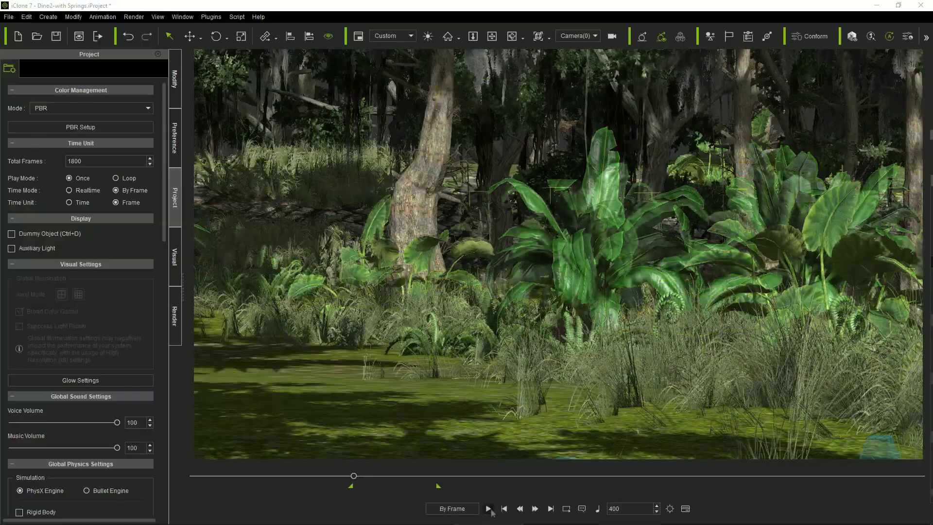
Play the animation to preview how the jungle plants and grasses sway in the wind
click(491, 511)
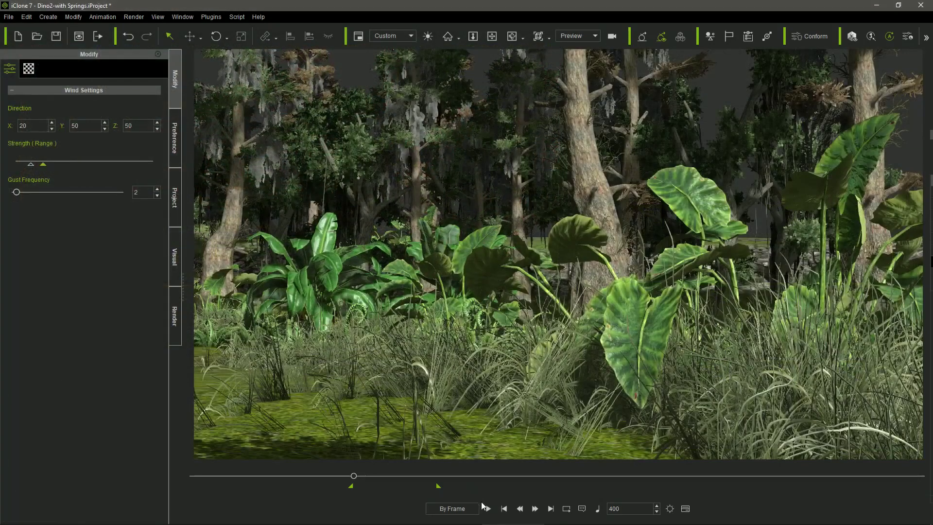
click(488, 509)
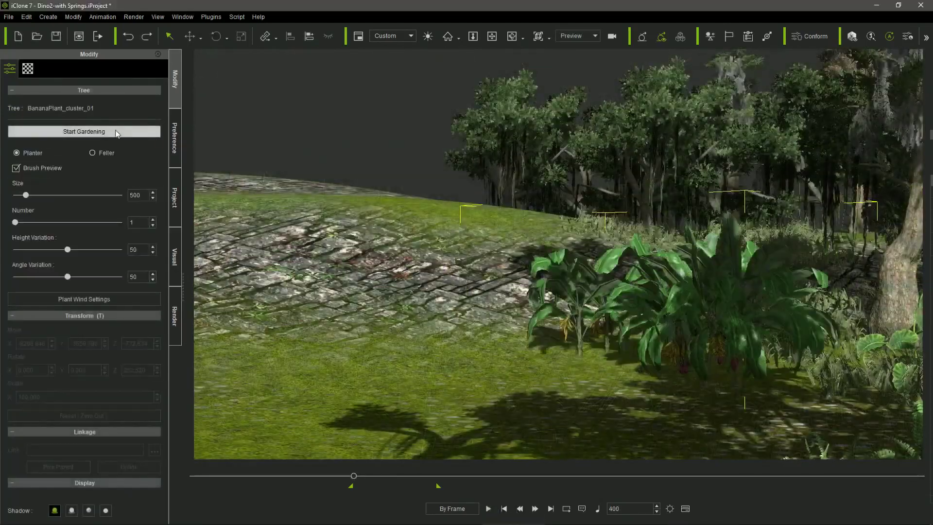
Plant BananaPlant_cluster_01 with the gardening brush along the open grassy ground beside the existing banana plants
mouse_move(386, 197)
mouse_down()
mouse_move(462, 225)
mouse_move(427, 246)
mouse_move(240, 271)
mouse_move(472, 298)
mouse_move(350, 356)
mouse_up()
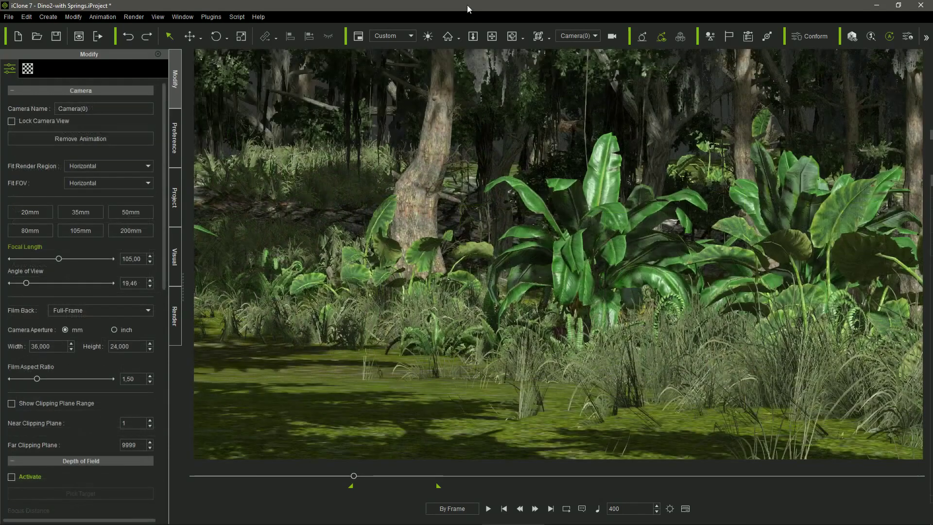
Add Grass2 from the grass library and paint it over the open ground in front of the jungle plants
key(F4)
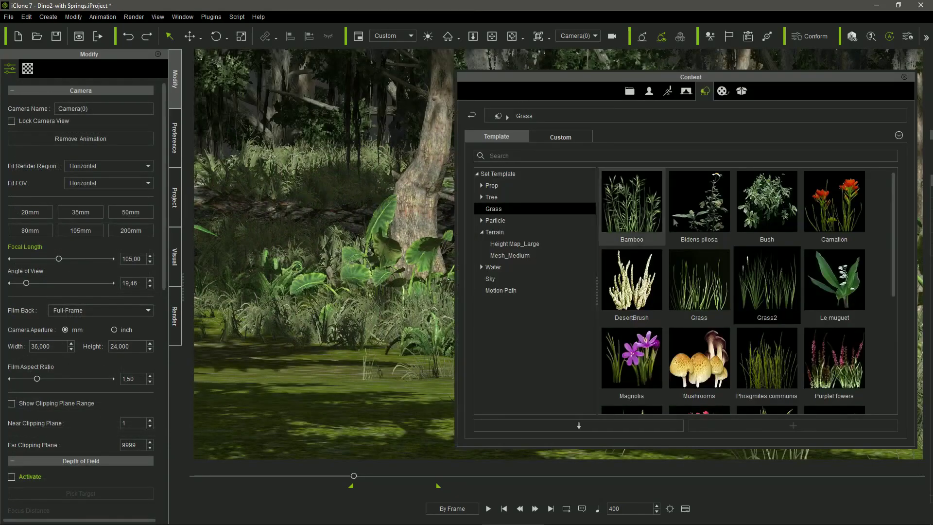
drag(767, 286, 340, 373)
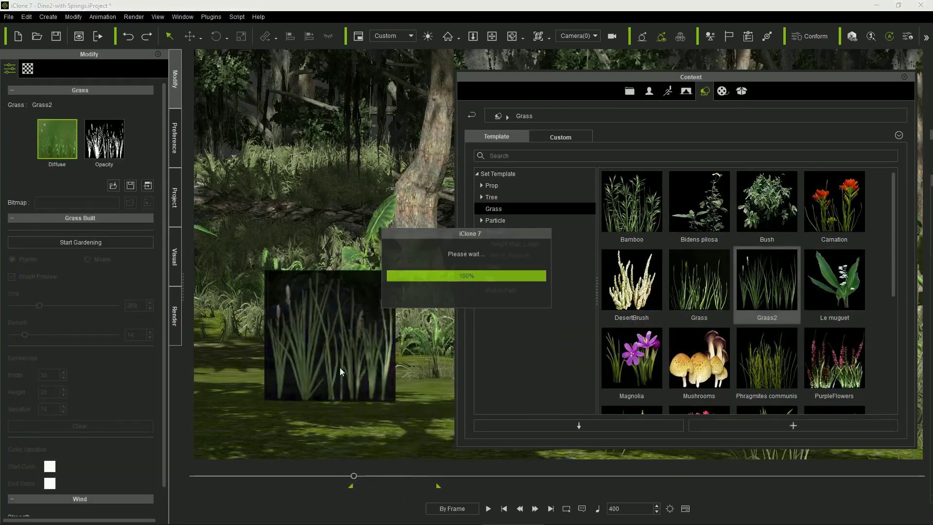
click(116, 246)
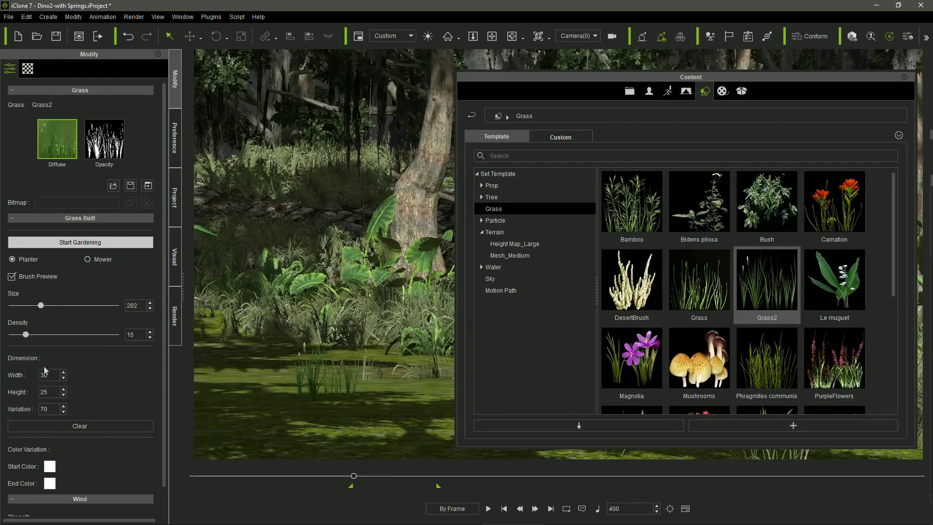
drag(309, 390, 320, 398)
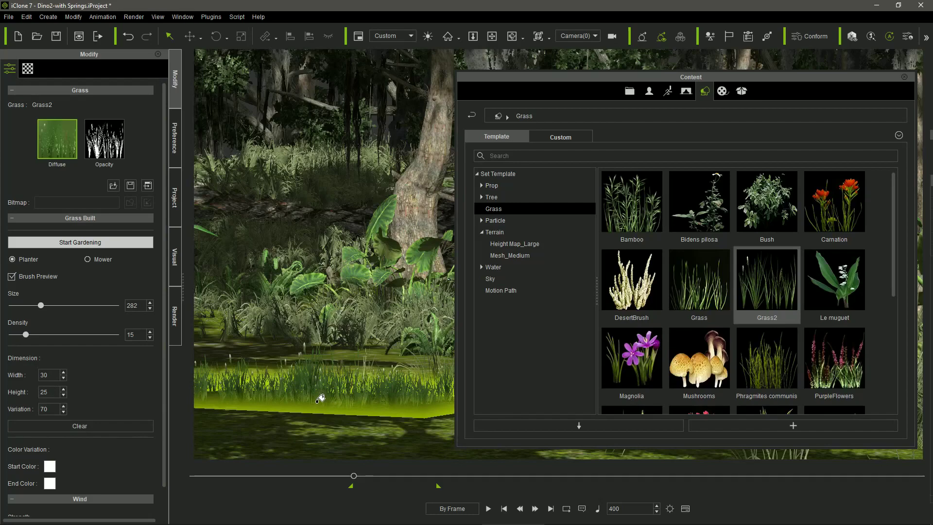
key(F4)
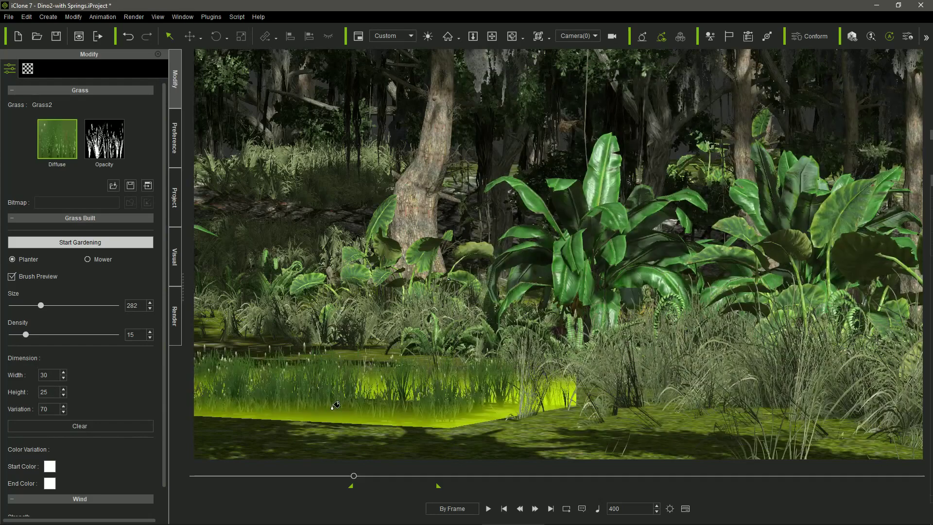
mouse_move(335, 404)
mouse_down()
mouse_move(315, 433)
mouse_move(322, 448)
mouse_move(499, 448)
mouse_up()
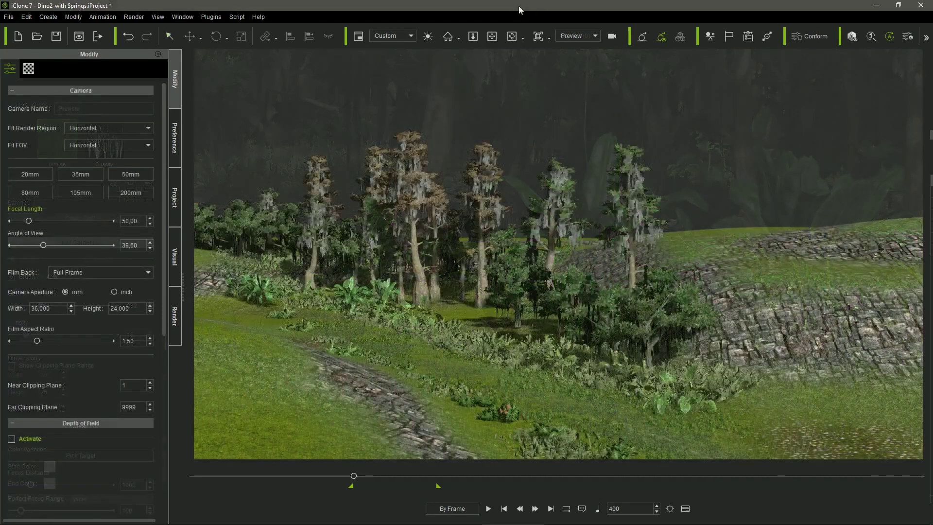
Add the Tower prop from the 3D Space library at the tree group as a cylindrical backdrop
key(F4)
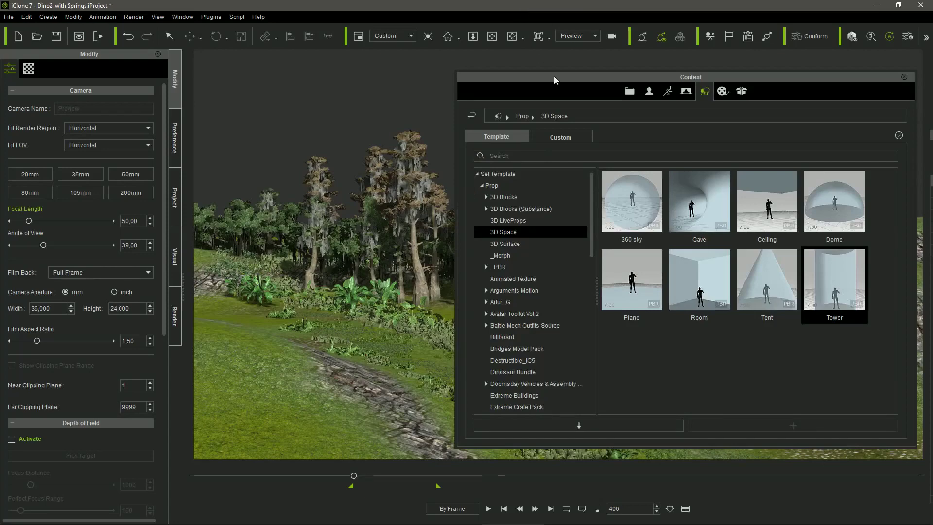
drag(831, 278, 438, 311)
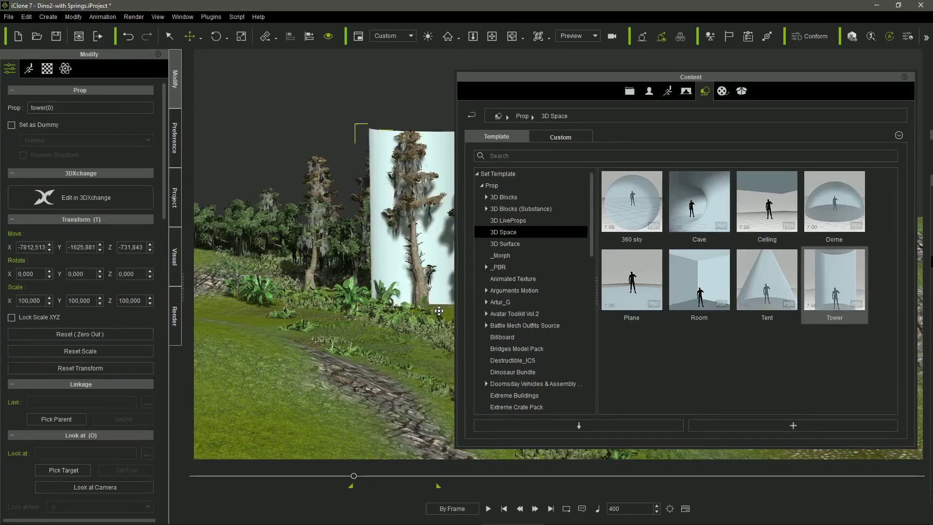
key(F4)
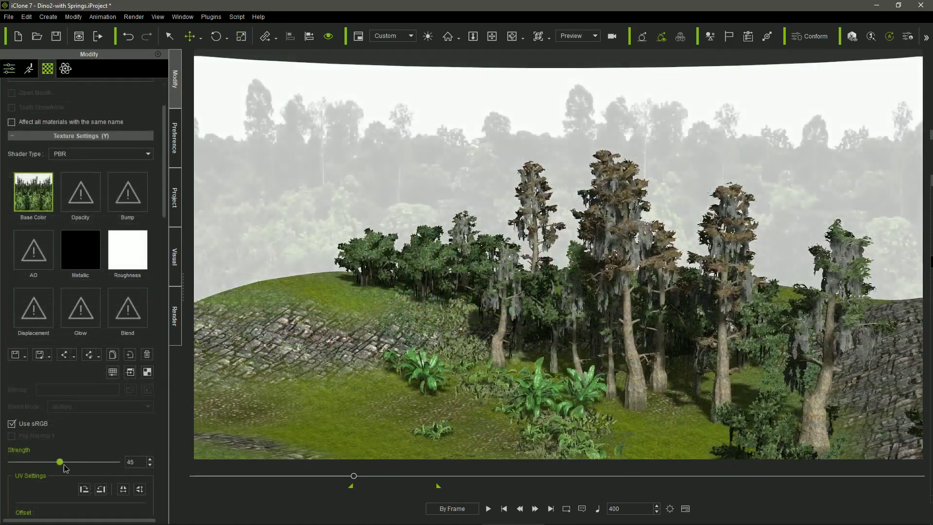
Set the Base Color texture strength of the forest backdrop to 100
drag(65, 467, 138, 468)
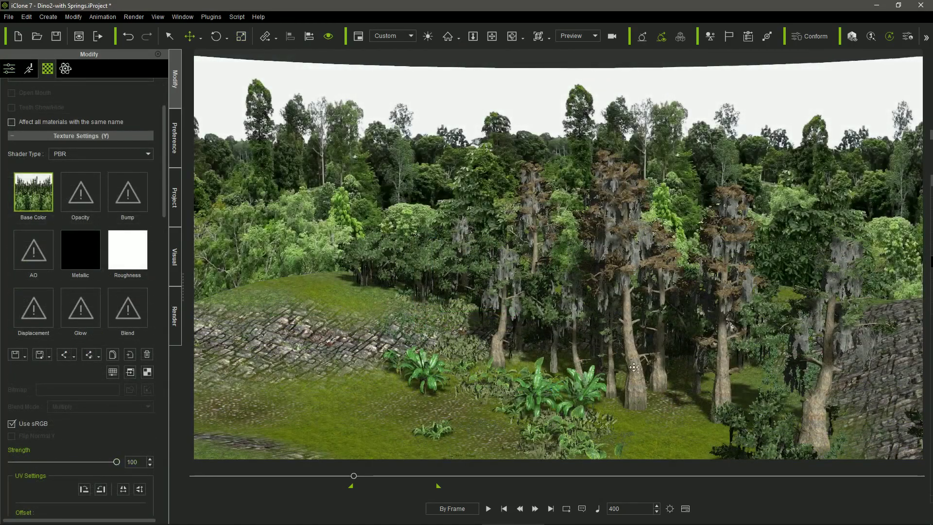
right_drag(634, 367, 707, 316)
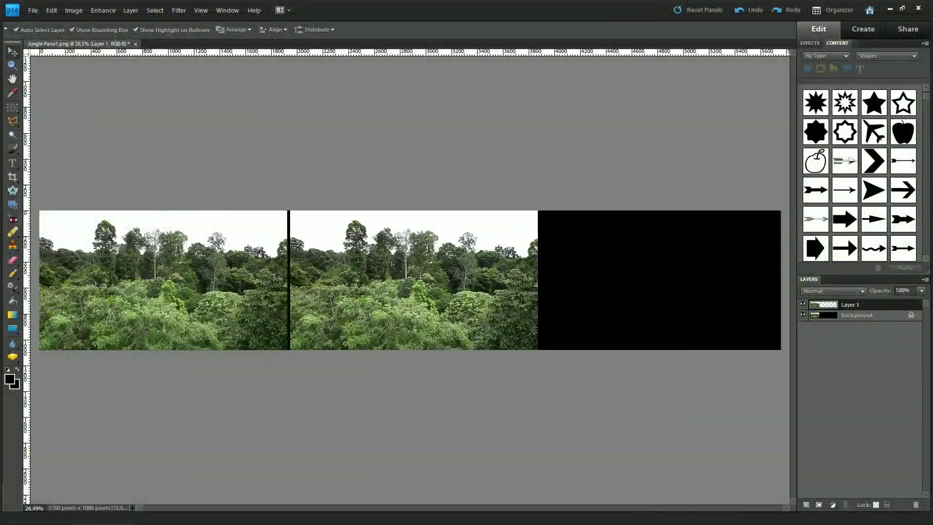
Switch to Photoshop Elements, flip Layer 1 horizontally and copy a forest section into the empty black third of the panorama
click(74, 11)
mouse_move(92, 21)
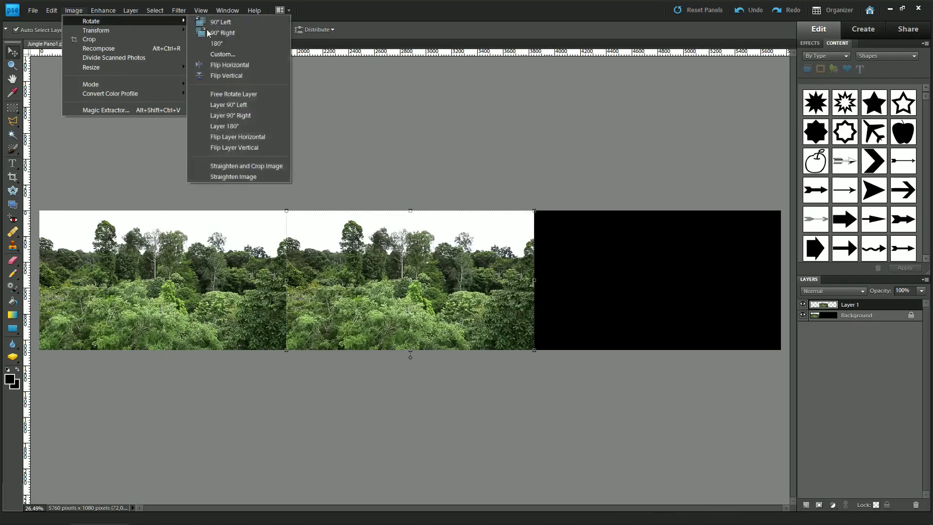
click(238, 137)
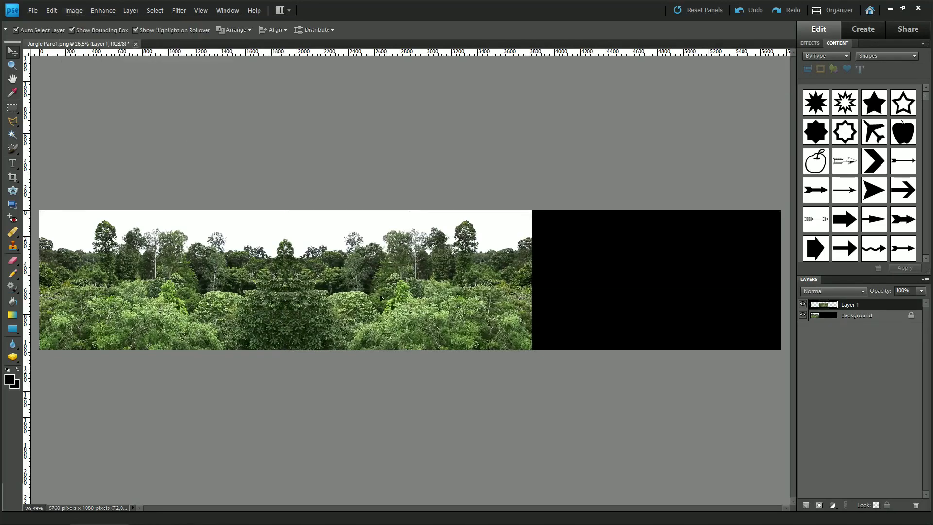
alt+drag(338, 282, 649, 291)
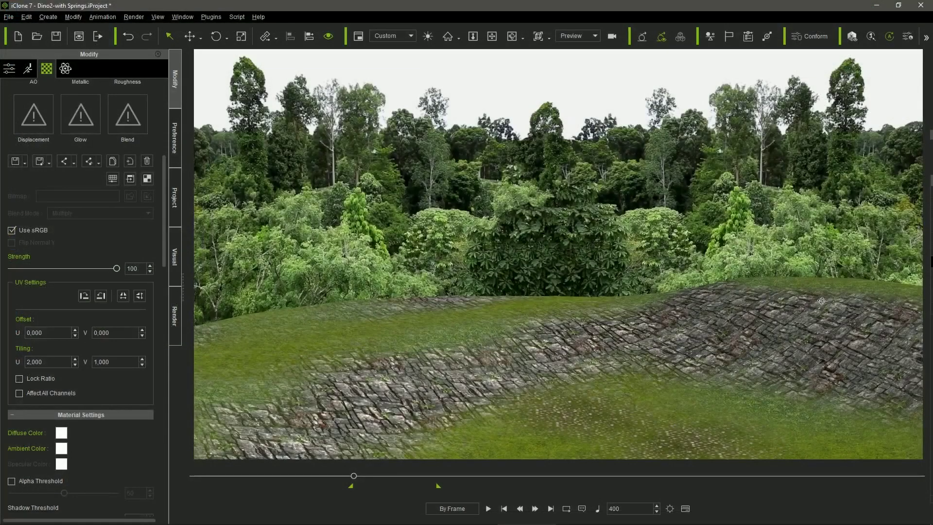
Switch back to iClone and examine the forest backdrop's texture and material settings and its placement around the terrain
middle_drag(709, 300, 108, 282)
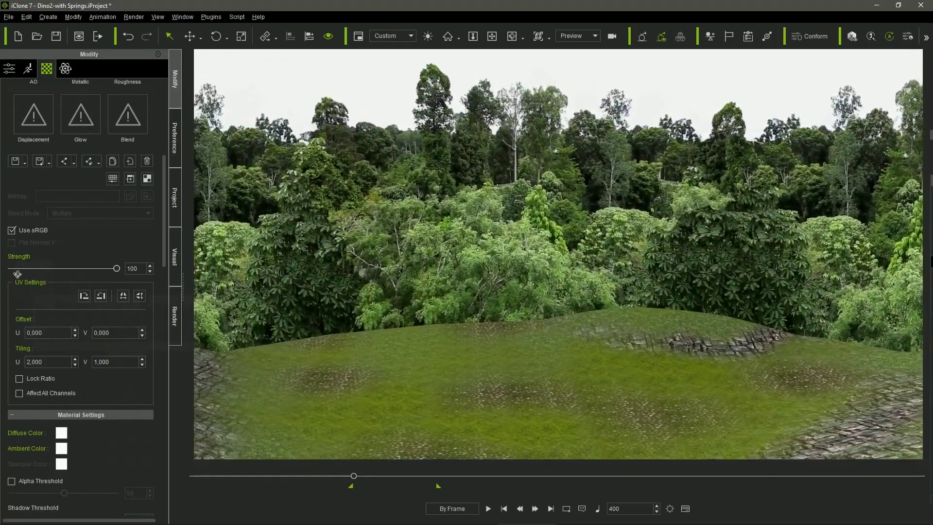
scroll(108, 282, up, 5)
mouse_move(32, 291)
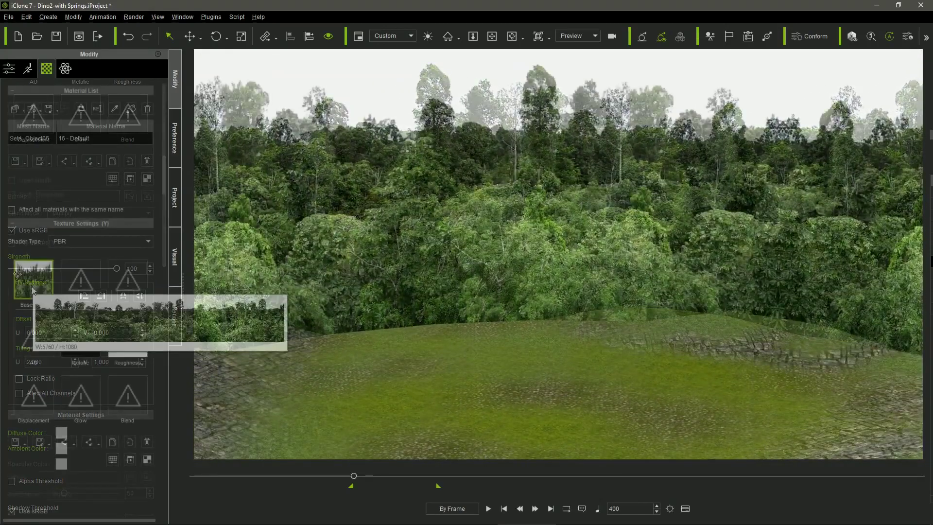
scroll(32, 290, down, 10)
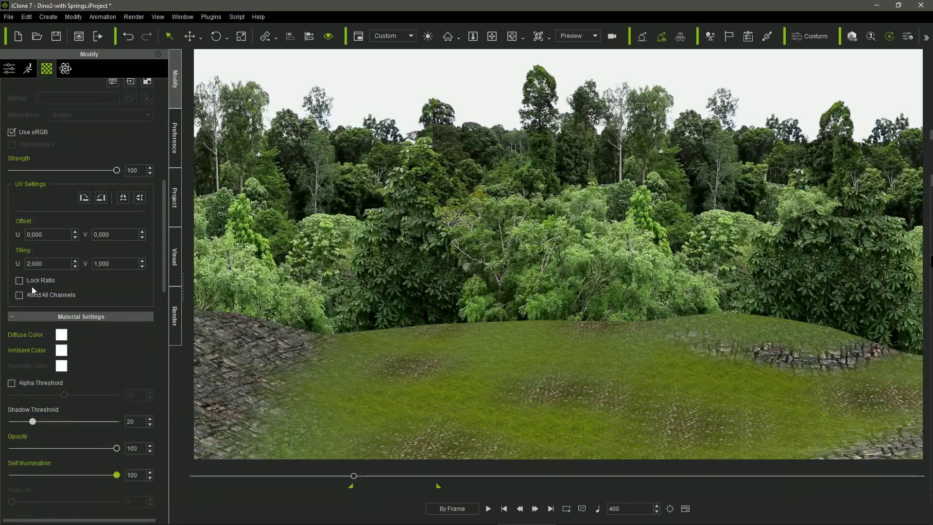
scroll(32, 290, down, 2)
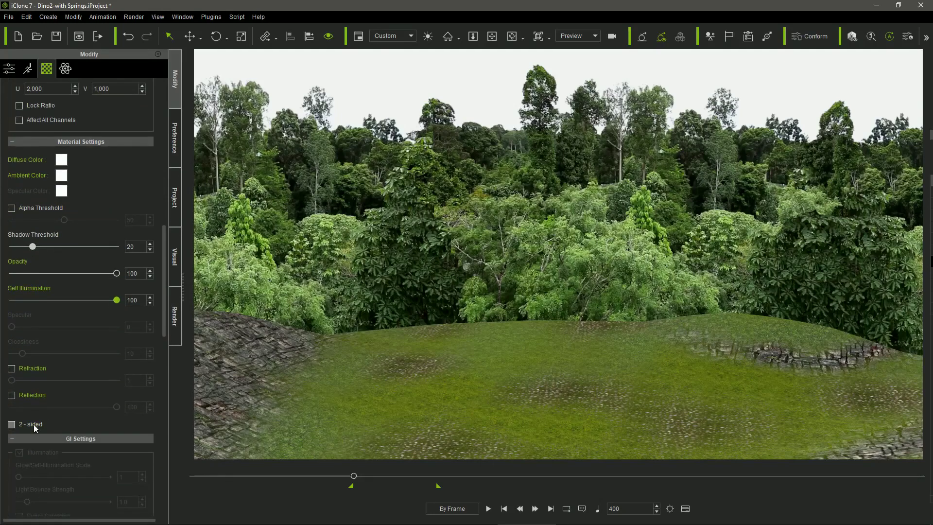
scroll(446, 365, down, 8)
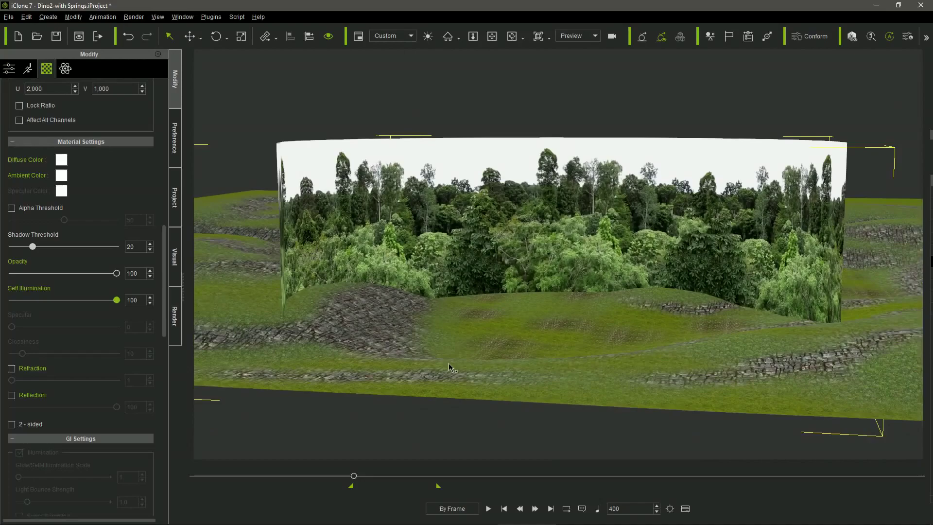
scroll(448, 365, down, 2)
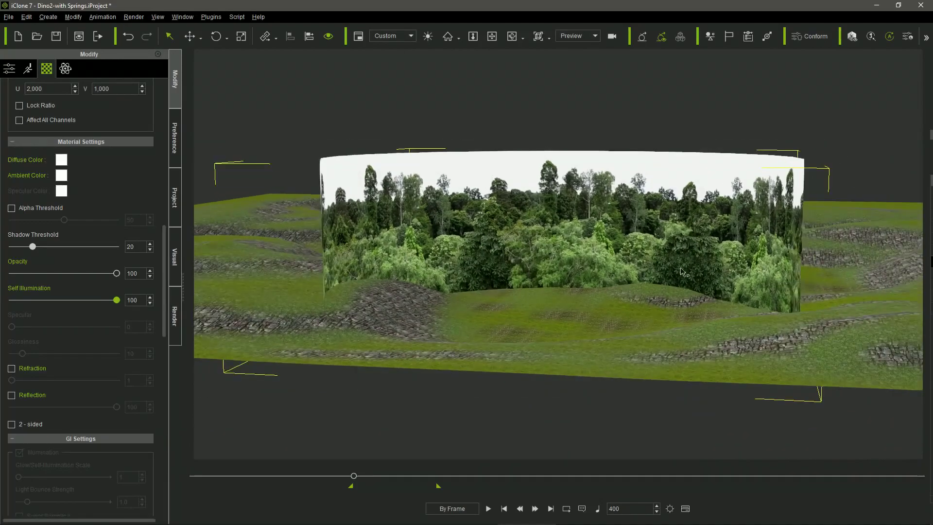
right_drag(682, 272, 3, 298)
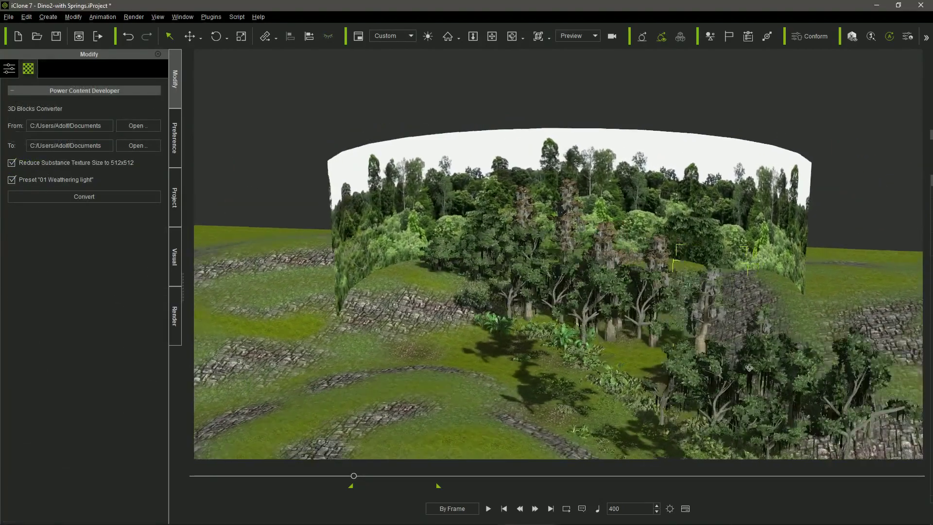
right_drag(749, 368, 695, 256)
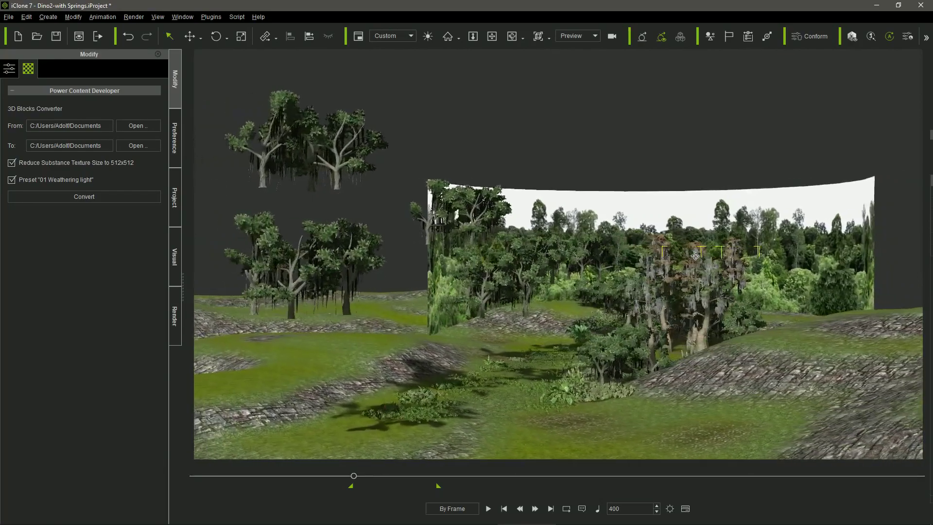
Play the animation to preview the jungle scene with its forest backdrop
click(488, 508)
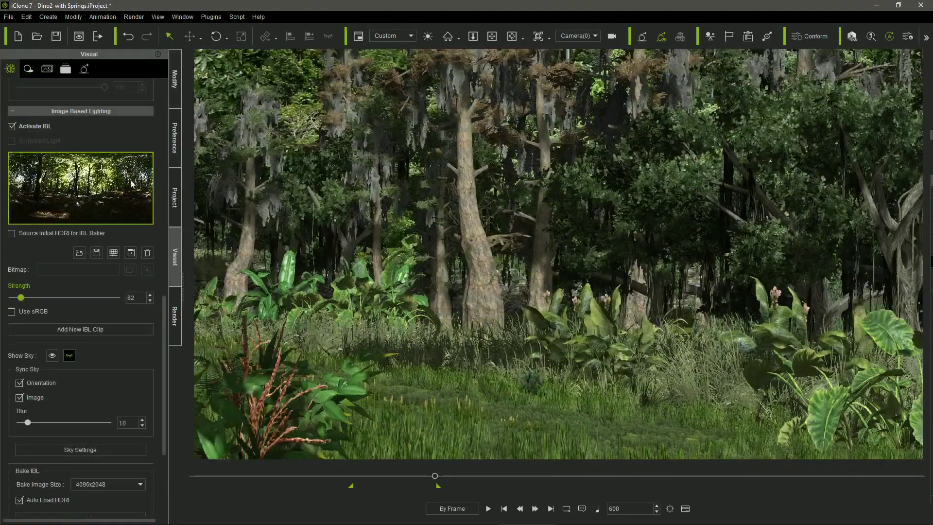
Set the image-based lighting strength to 94 and play the animation to check the lighting
mouse_move(131, 183)
mouse_move(22, 298)
mouse_down()
mouse_move(9, 297)
mouse_move(33, 297)
mouse_move(23, 297)
mouse_up()
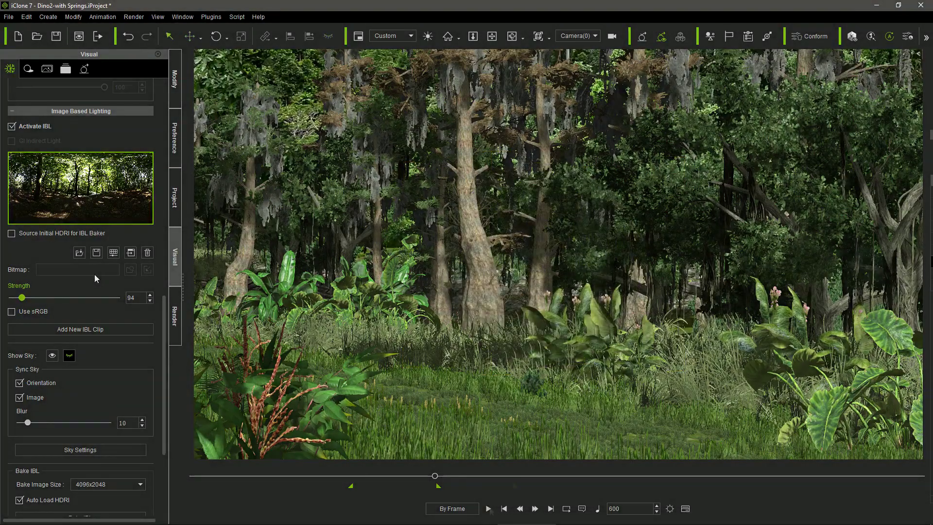
click(488, 508)
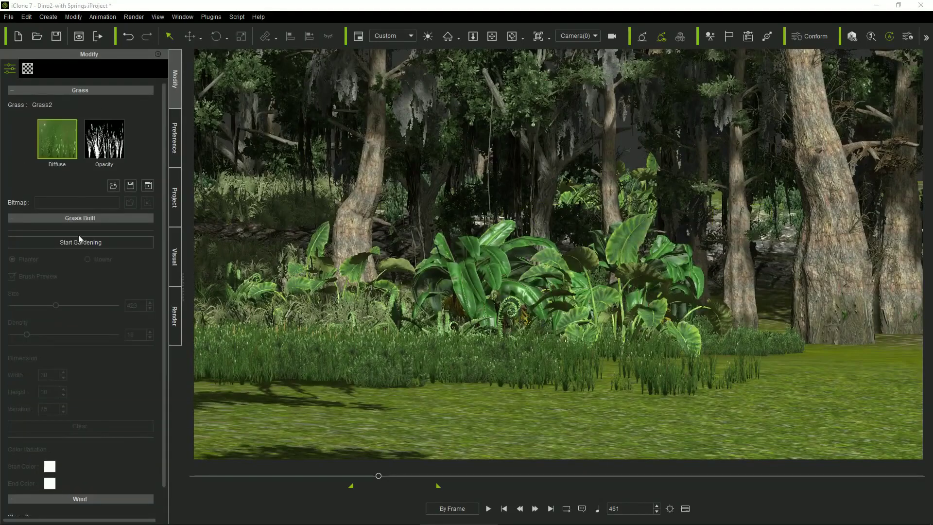
Paint Grass2 and Rice grass across the open foreground in front of the trees
click(79, 238)
mouse_move(486, 404)
mouse_down()
mouse_move(367, 400)
mouse_move(666, 410)
mouse_move(838, 404)
mouse_move(426, 371)
mouse_up()
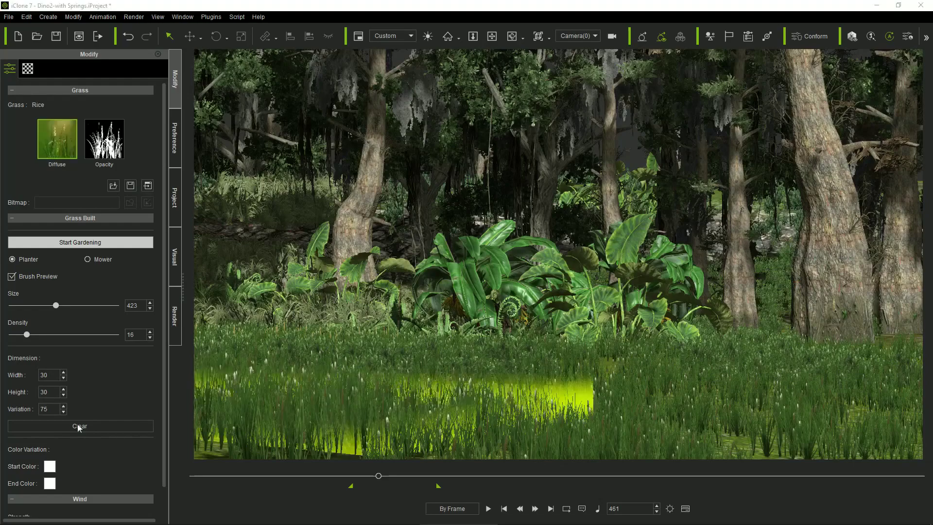
mouse_move(417, 396)
mouse_down()
mouse_move(718, 427)
mouse_move(918, 343)
mouse_up()
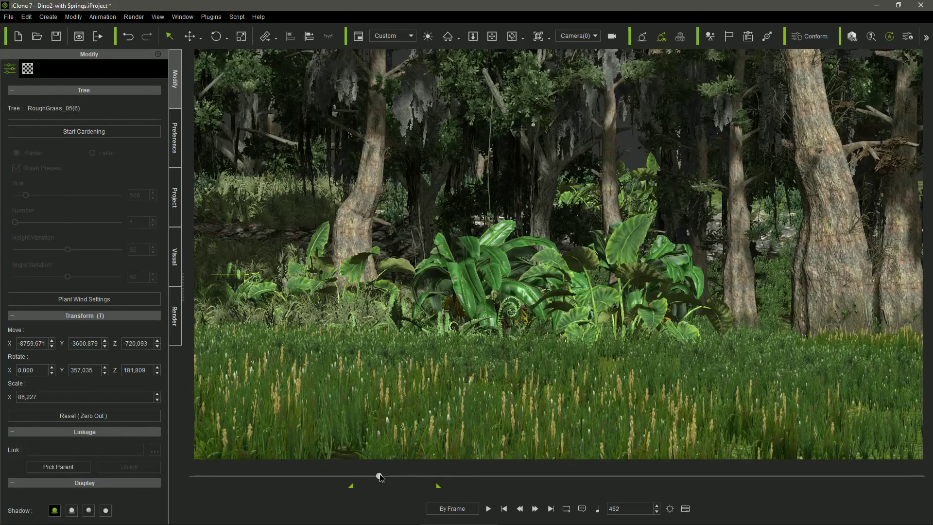
At frame 482, place elephant ear and rough grass clusters around the tree bases beside the painted grass
drag(378, 476, 387, 478)
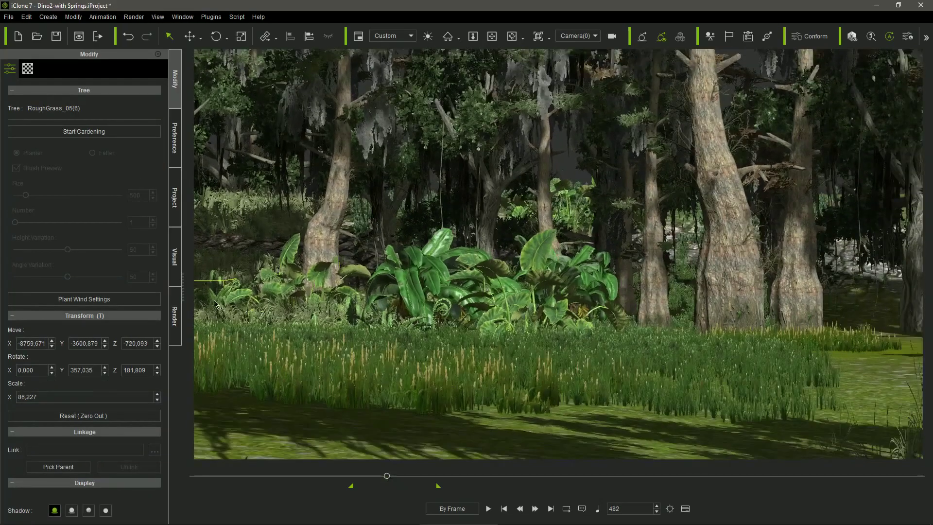
drag(777, 302, 722, 330)
click(850, 447)
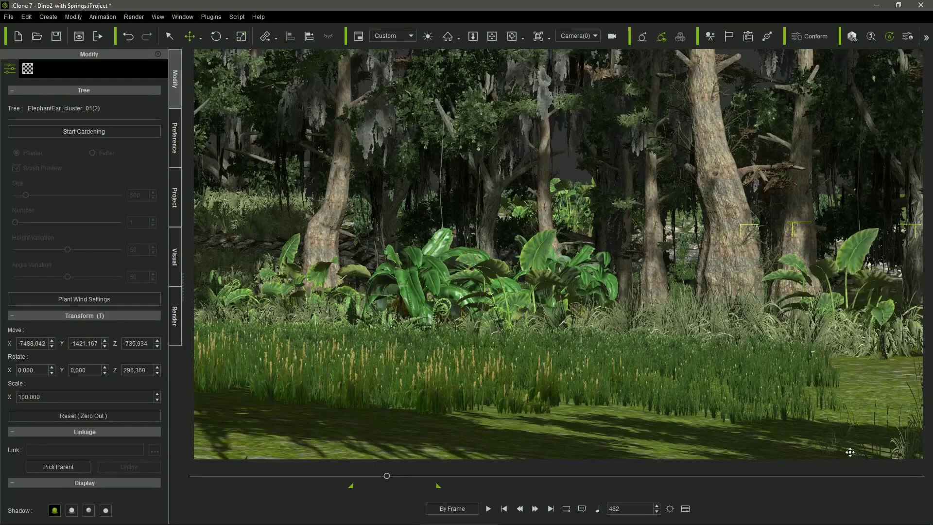
drag(850, 447, 915, 370)
click(915, 370)
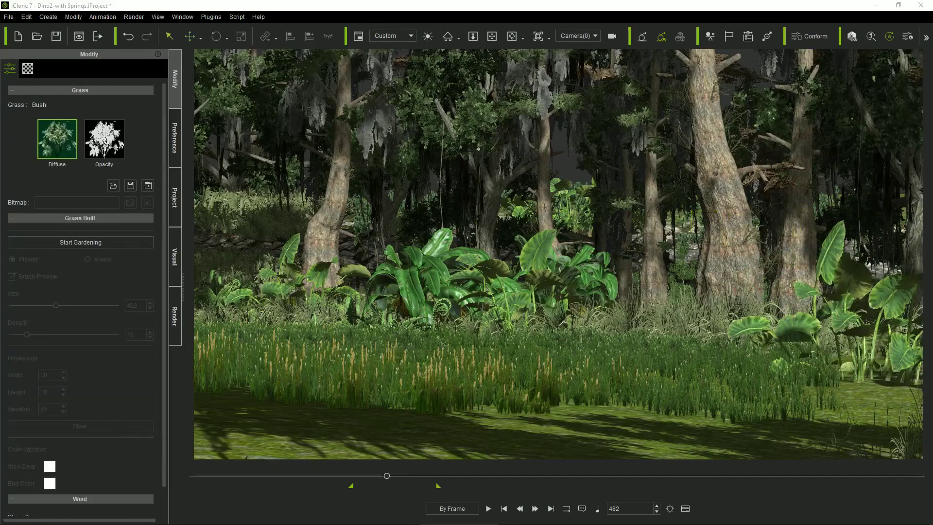
Paint Bush grass across the open ground in the foreground
click(81, 242)
drag(520, 409, 823, 428)
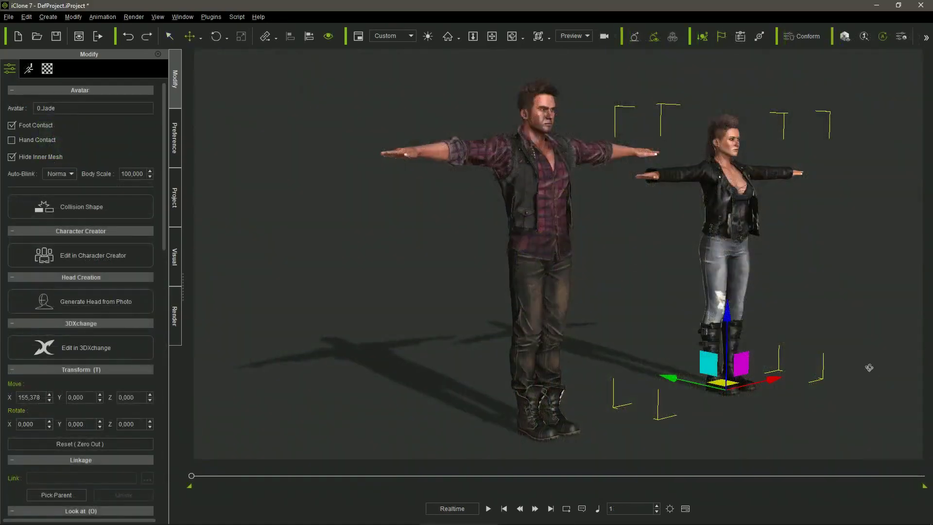
Replace the female avatar's hair with the High Ponytail CC Hair style
right_drag(869, 368, 727, 375)
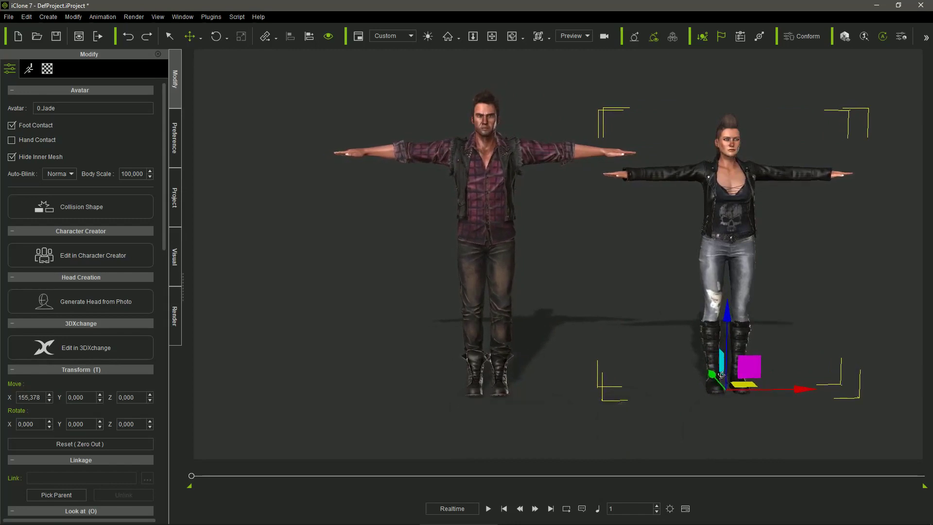
key(F4)
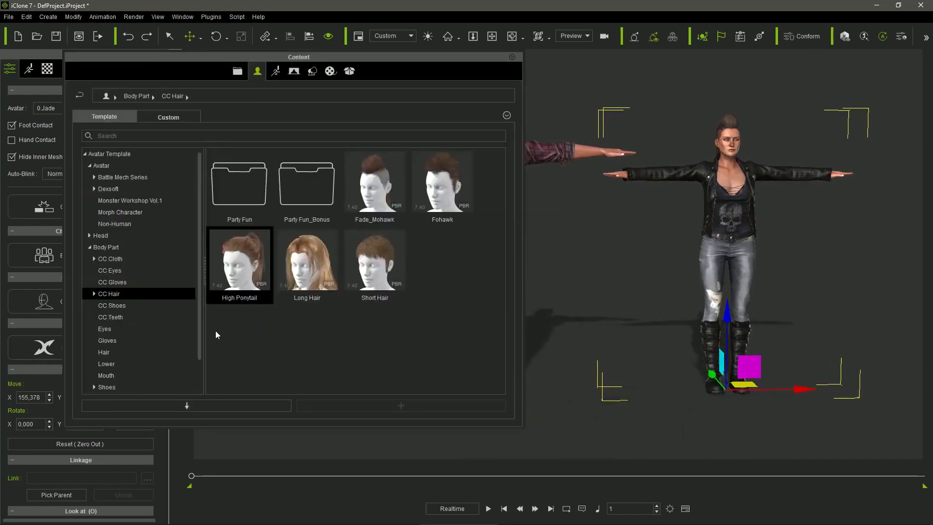
double_click(245, 255)
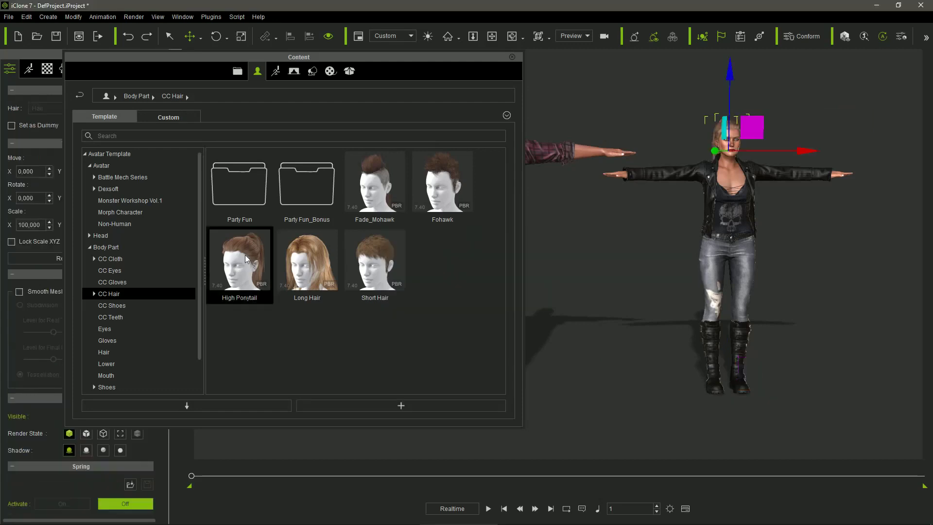
key(F4)
key(z)
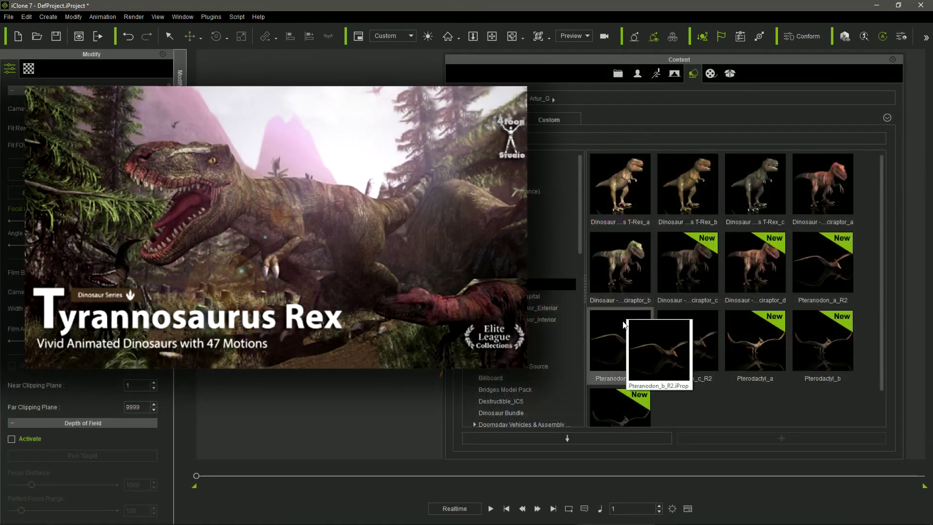
Load the Tyrannosaurus T-Rex into the scene and convert its shader to PBR
double_click(624, 325)
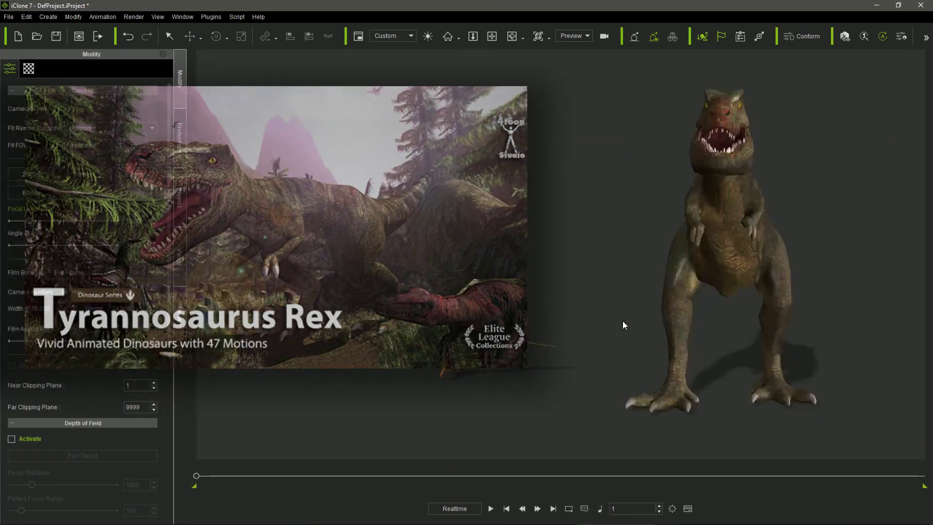
right_drag(627, 328, 522, 333)
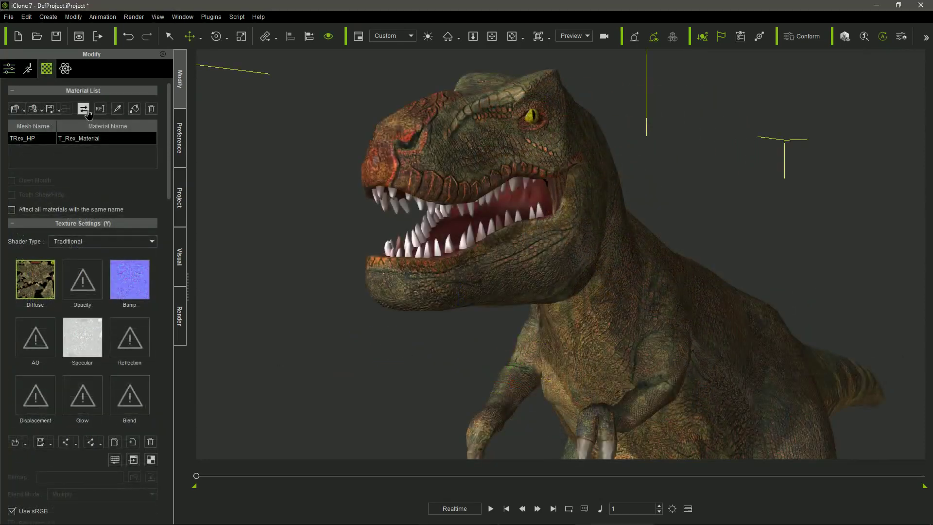
click(83, 109)
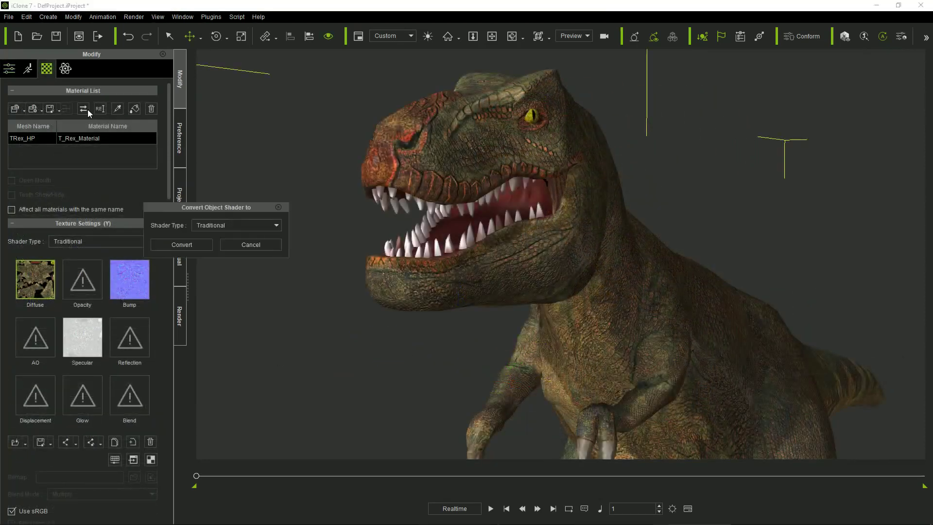
click(210, 225)
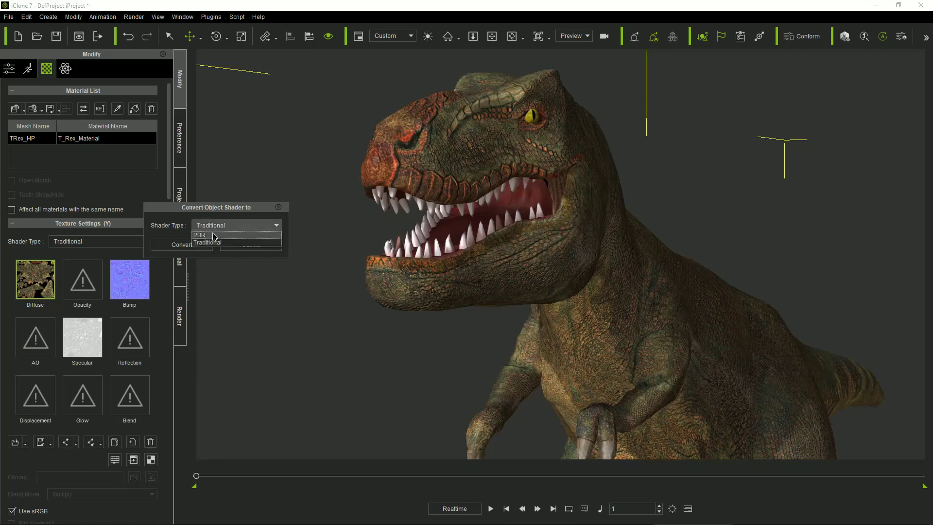
click(212, 232)
click(197, 246)
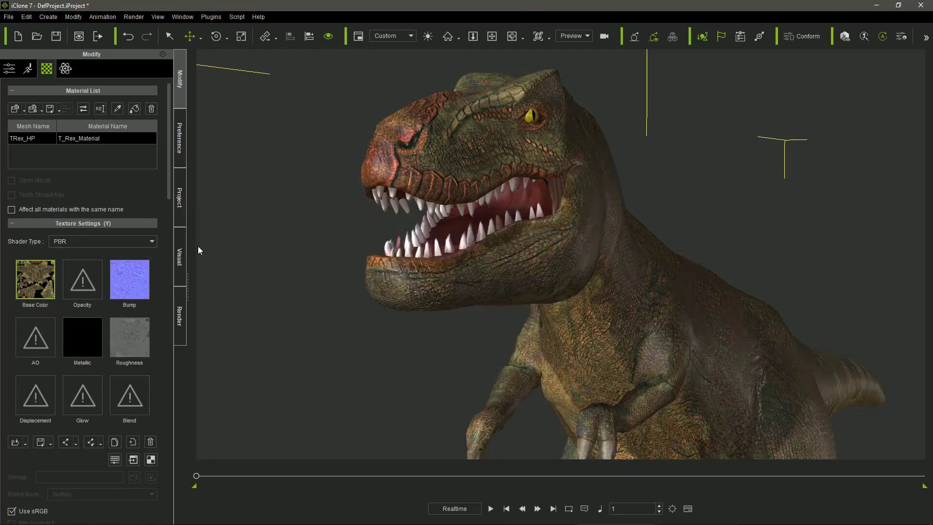
Darken the T-Rex material's roughness texture by setting its brightness to -7
click(133, 347)
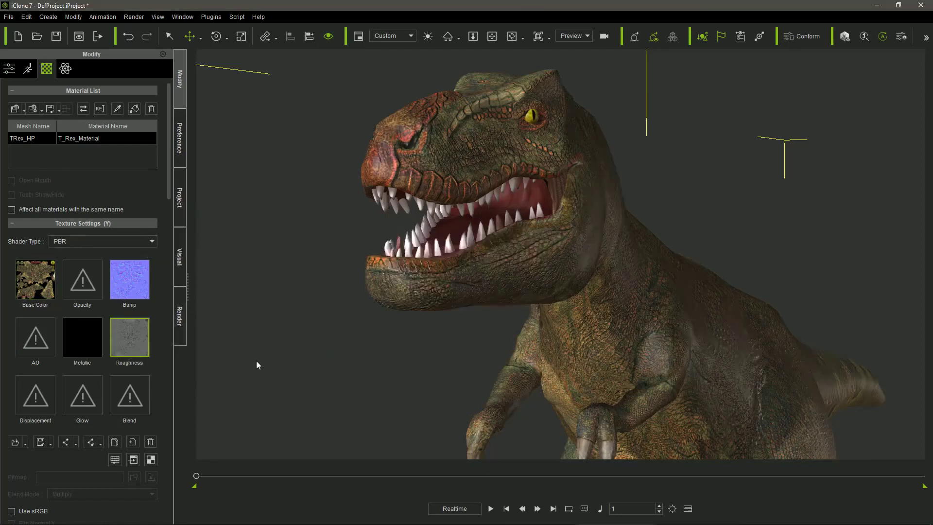
click(115, 459)
drag(615, 257, 601, 257)
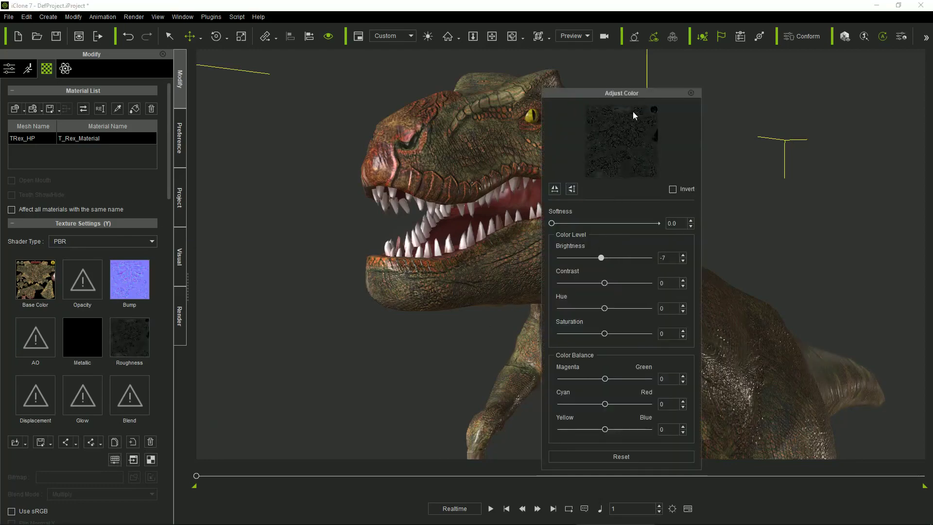
key(Escape)
right_drag(764, 305, 795, 313)
Show the animation tracks of the T-Rex and apply the loopWalk performance to it
key(F3)
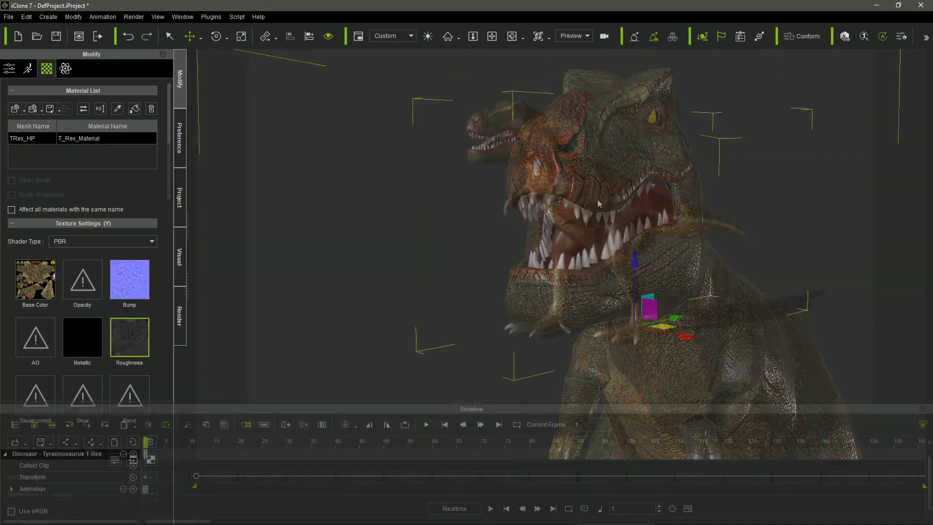
right_click(598, 202)
mouse_move(646, 309)
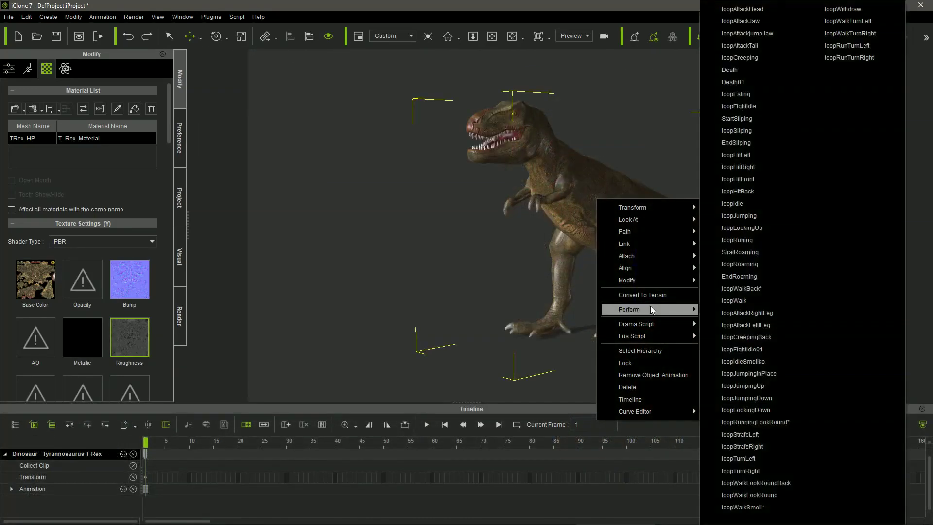
click(730, 301)
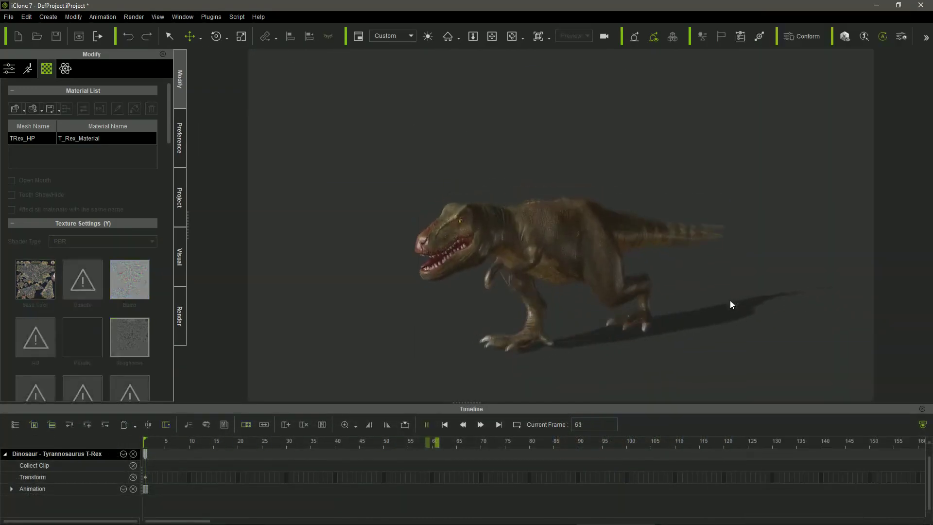
Extend the T-Rex's loopWalk clip by looping it to about frame 302 and play it back
click(264, 424)
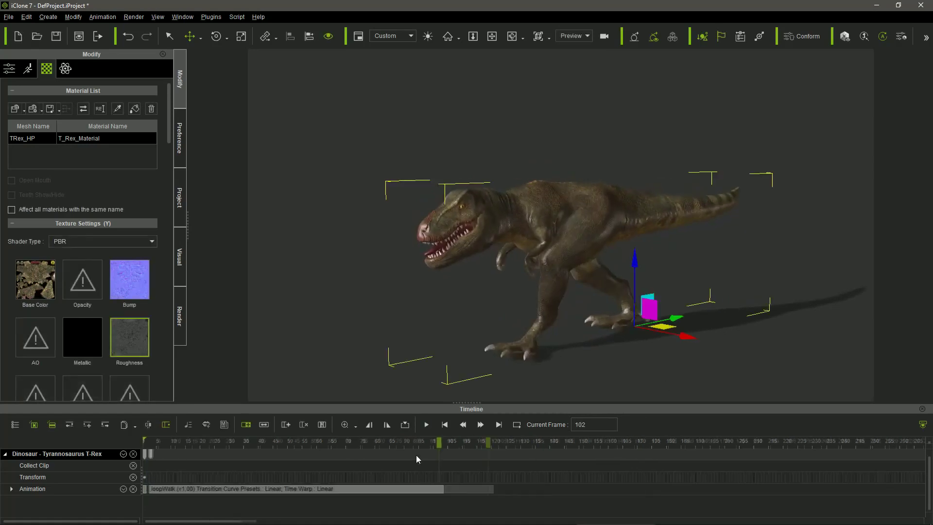
drag(343, 489, 732, 489)
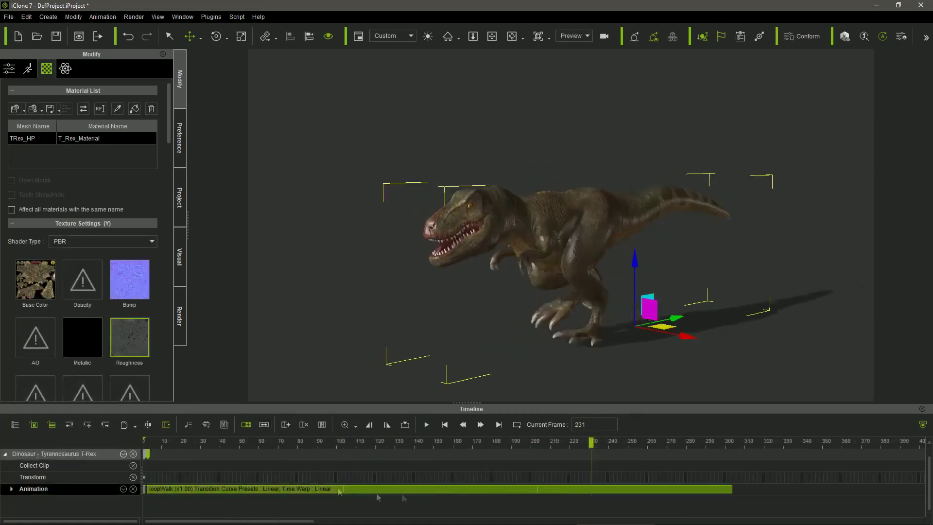
click(426, 425)
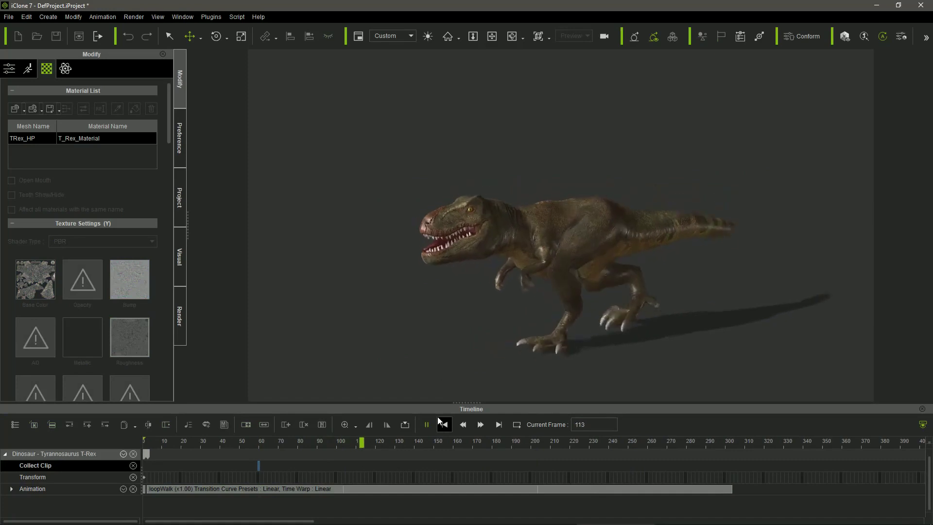
Flatten the loopWalk animation clip and add animation layer keys at about frames 93 and 173
right_click(442, 489)
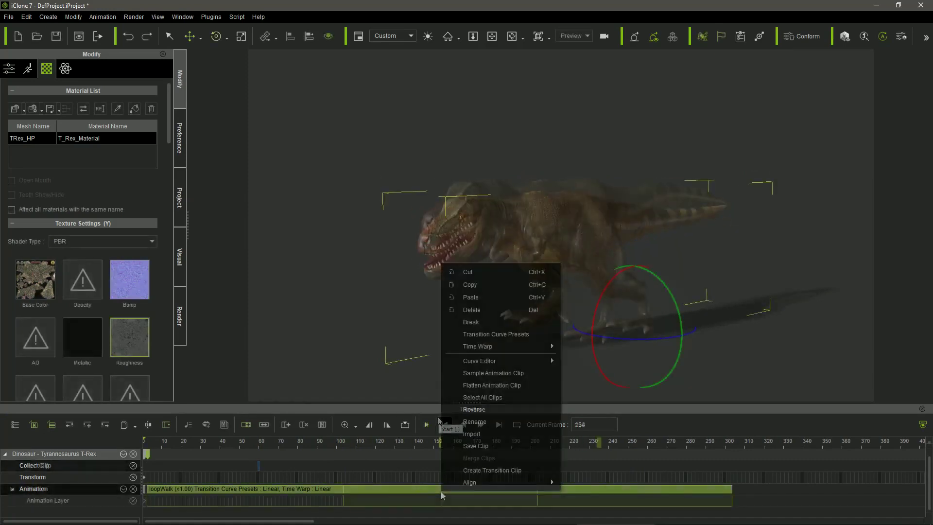
click(535, 385)
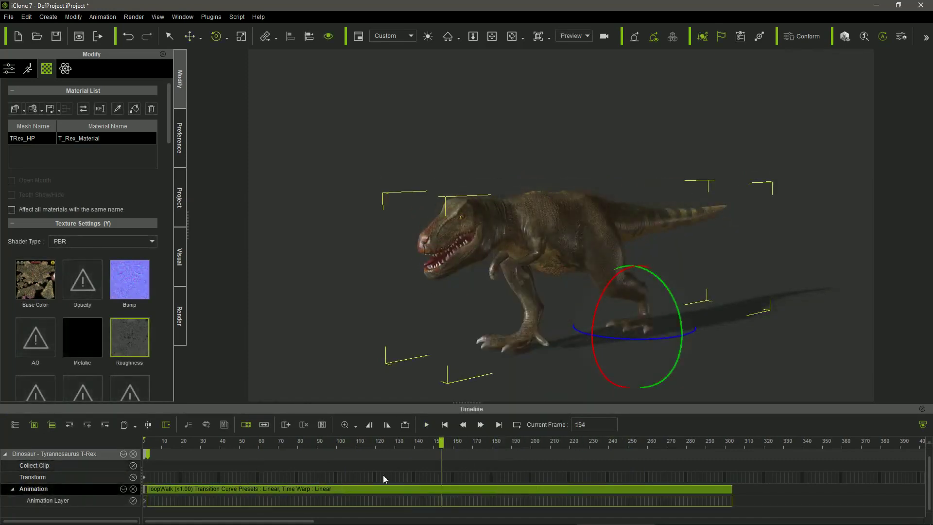
click(325, 488)
click(324, 503)
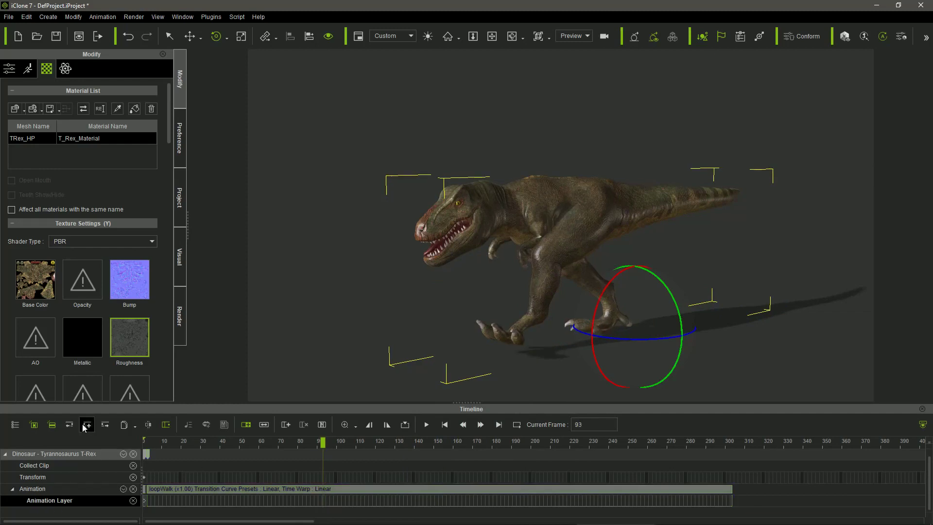
click(480, 502)
click(380, 503)
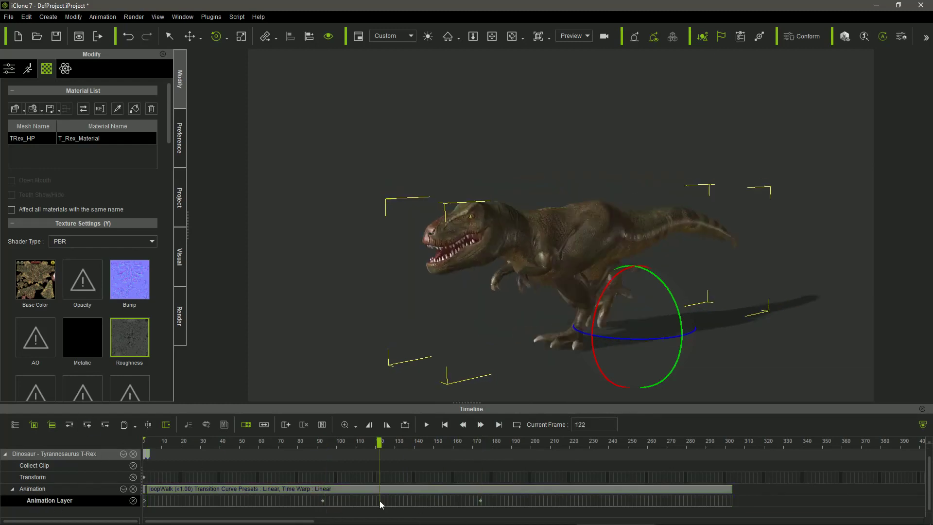
Rotate the T-Rex's neck bone to raise its head at frame 122 and key the pose again at about frame 145
click(28, 68)
click(51, 243)
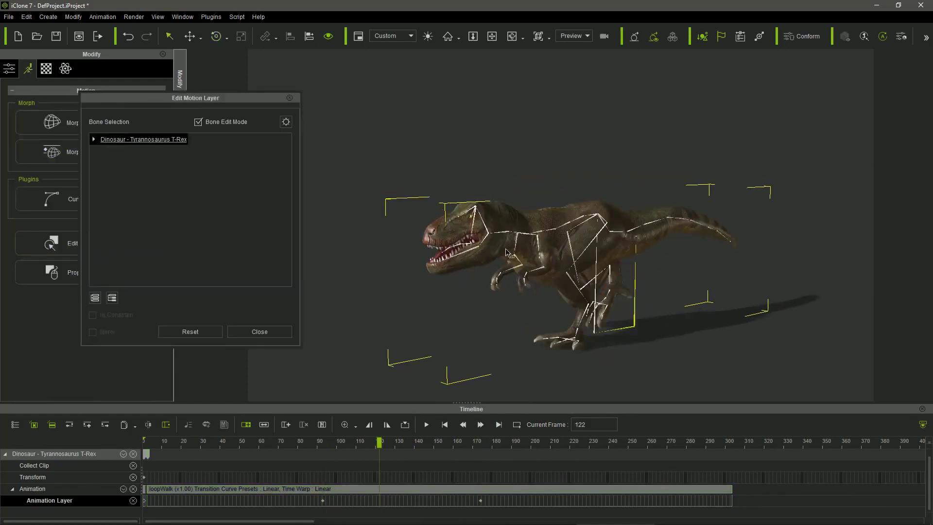
drag(499, 262, 478, 235)
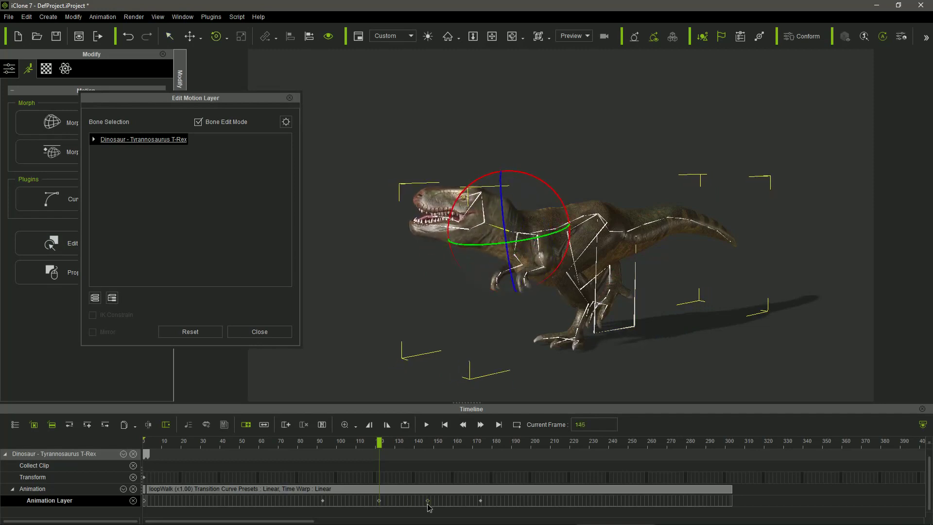
click(428, 502)
Play the T-Rex animation from the start to check the head movement
click(445, 424)
click(426, 424)
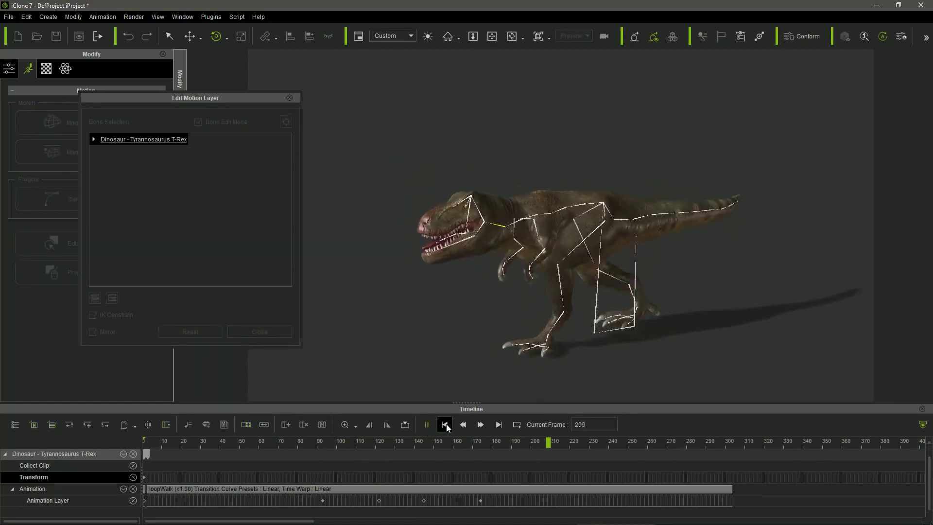
click(426, 424)
Collect the whole walk animation as a clip and add it to the library as MotionPlus with Animation, Visible and Morph data
drag(727, 467, 601, 467)
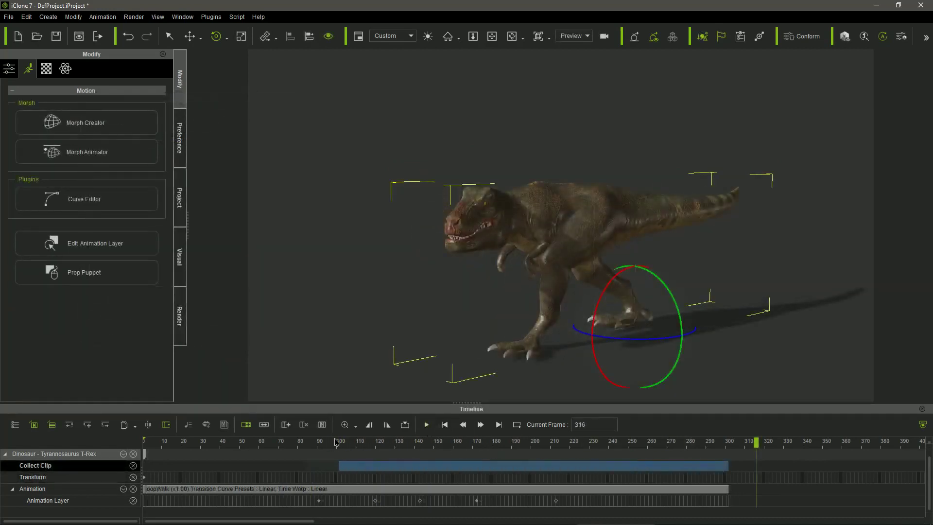
right_click(288, 467)
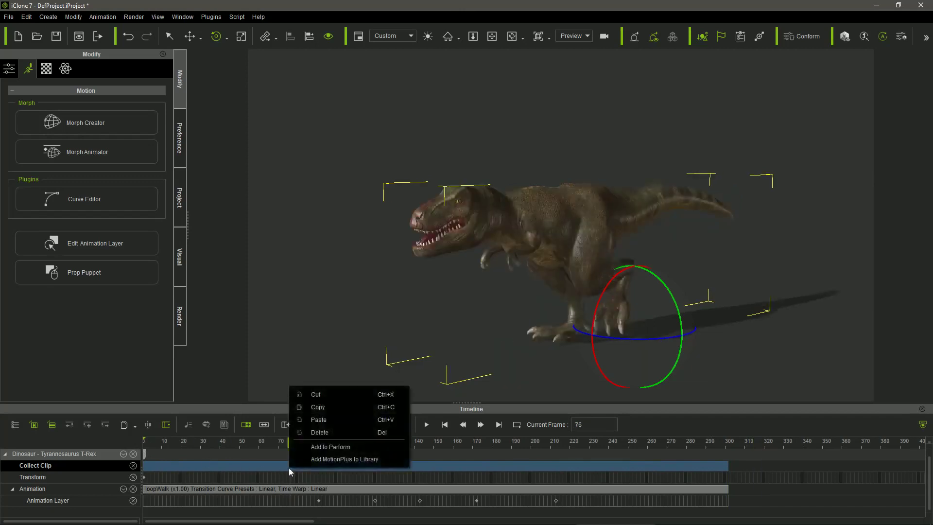
click(343, 460)
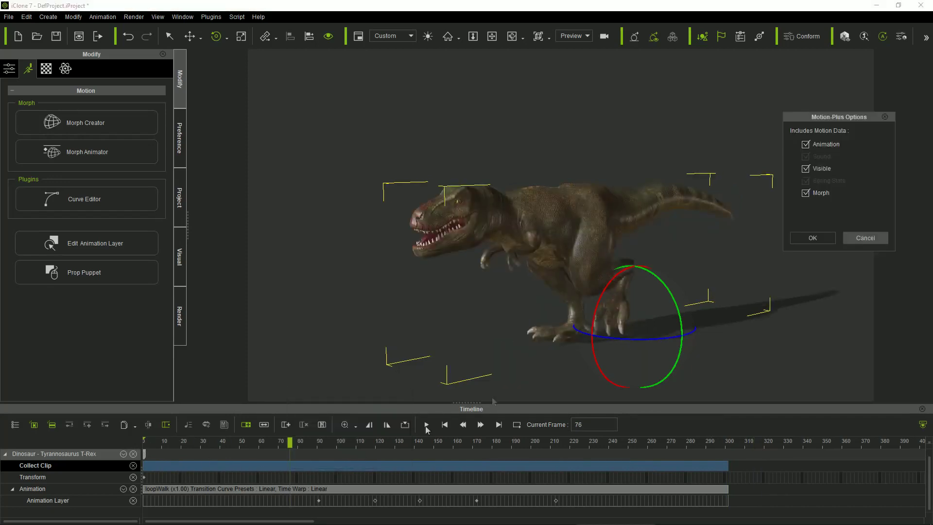
click(818, 238)
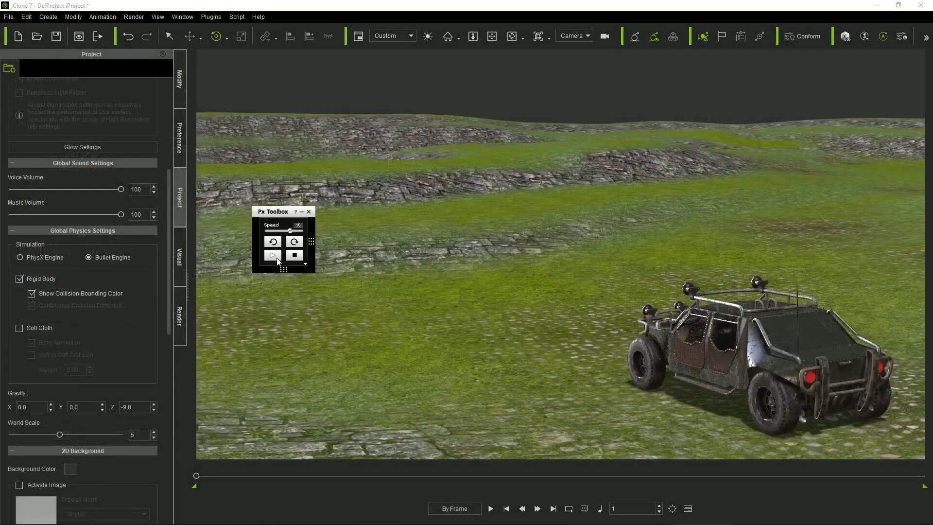
Run the physics simulation with the Px Toolbox and steer the off-road vehicle left and right across the terrain
click(272, 256)
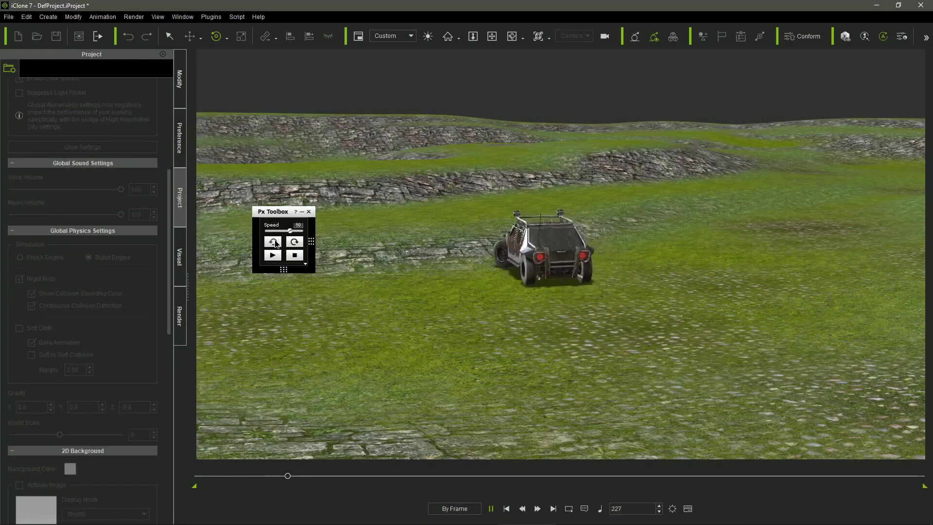
click(275, 243)
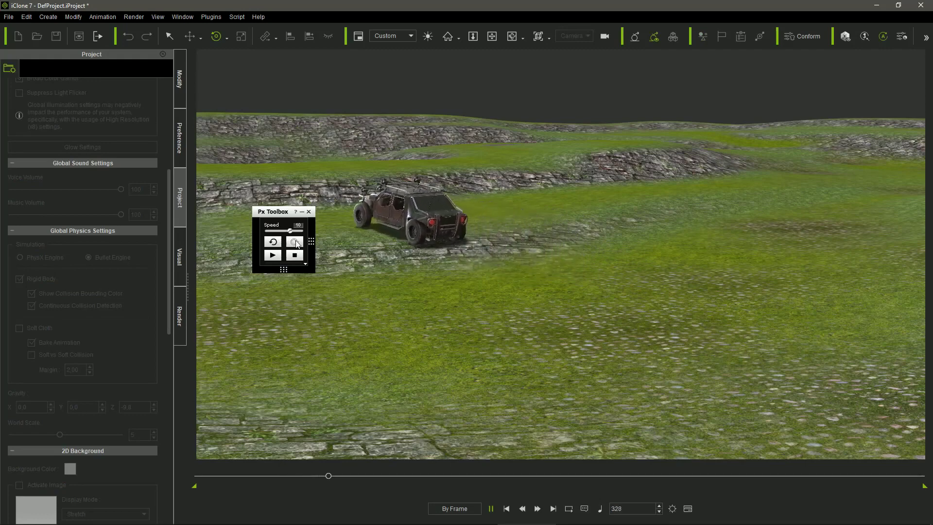
click(297, 243)
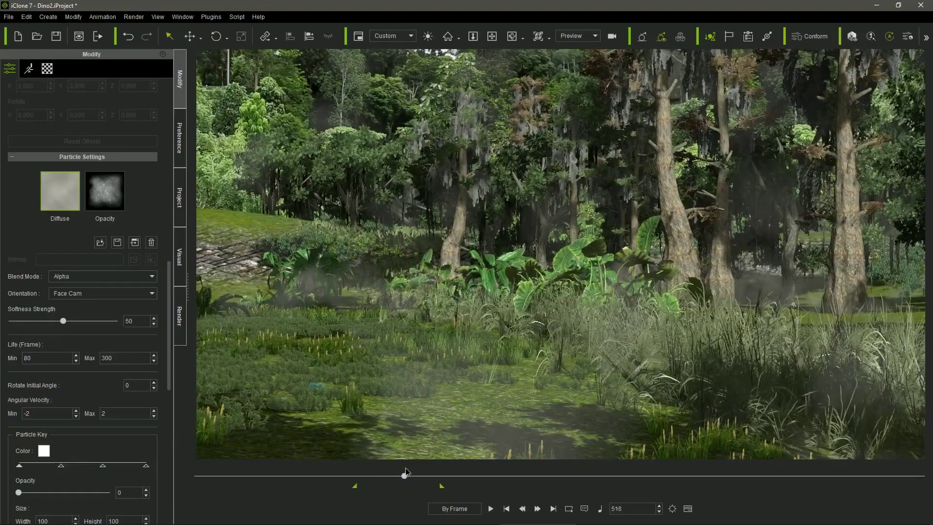
Scrub along the timeline to preview the mist particles drifting across the swamp
drag(405, 468, 432, 476)
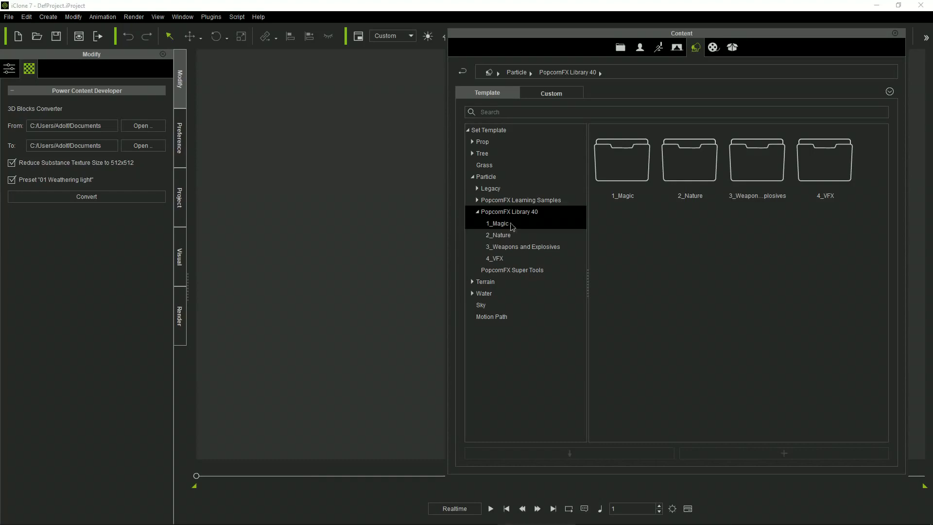
Add the Speed Ejection effect from PopcornFX Library 40's Magic set and play it with the T-Rex as emitter mesh
click(510, 223)
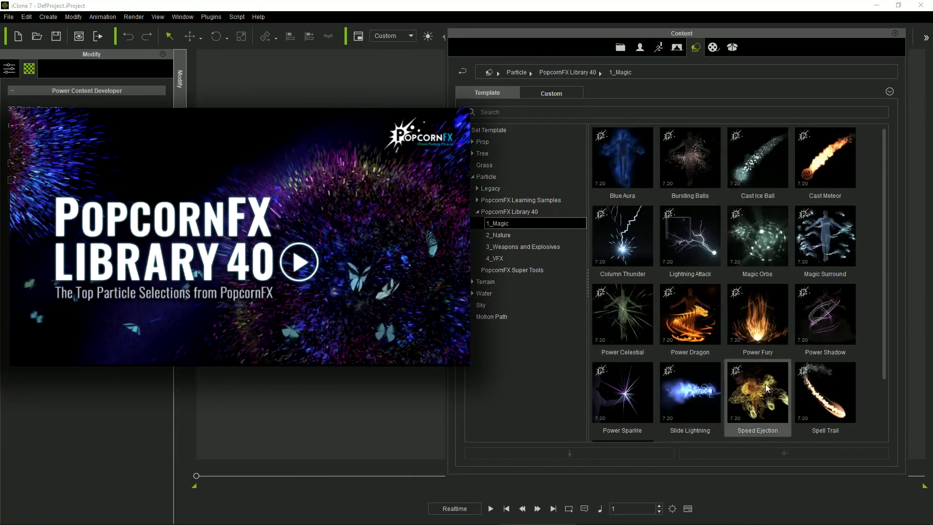
double_click(766, 388)
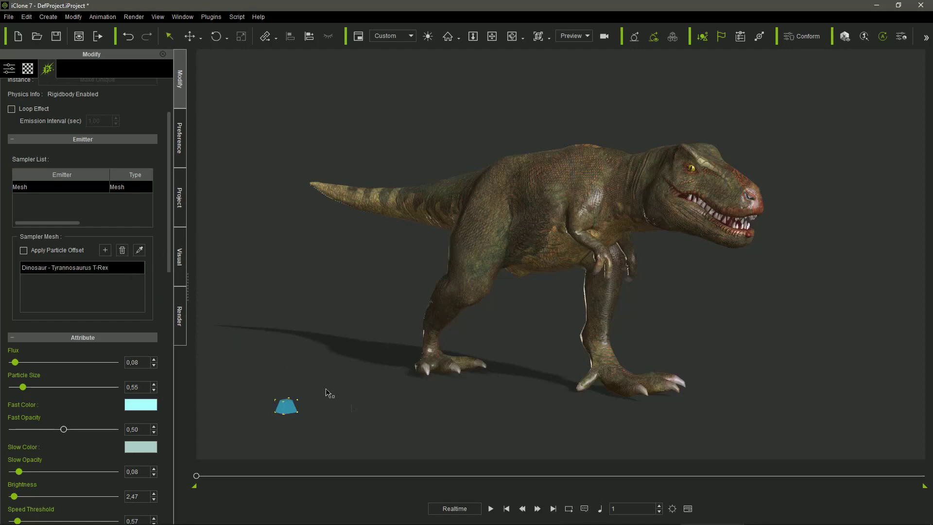
click(491, 509)
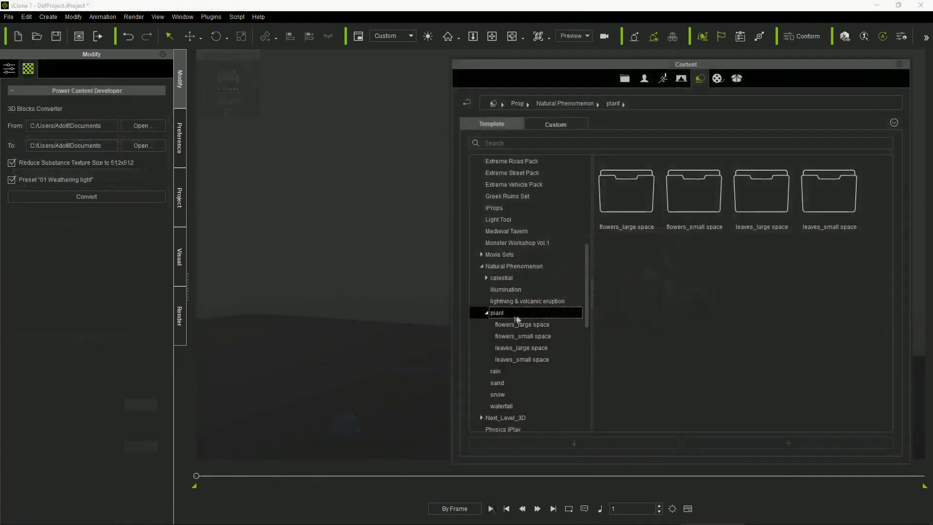
Add the Leaf 03_Air_Forward effect from Natural Phenomenon's leaves_large space set and play it
click(537, 347)
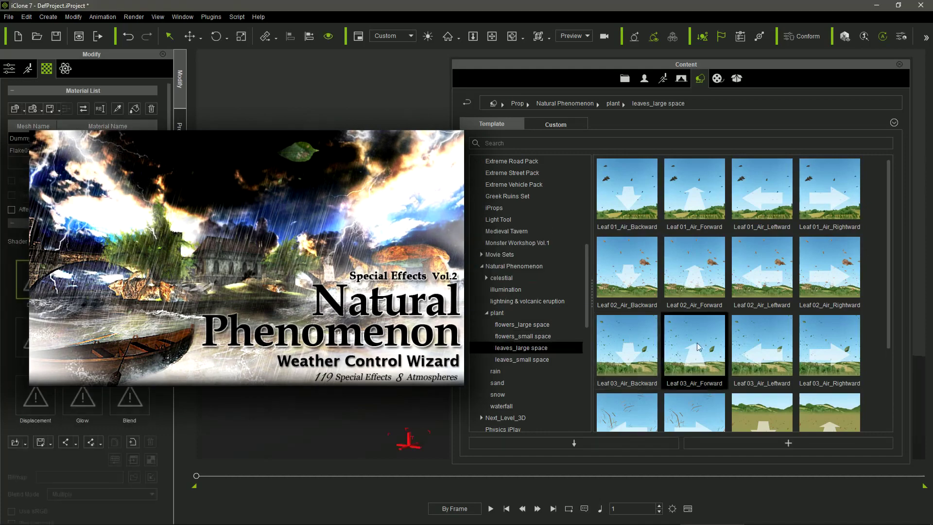
click(491, 509)
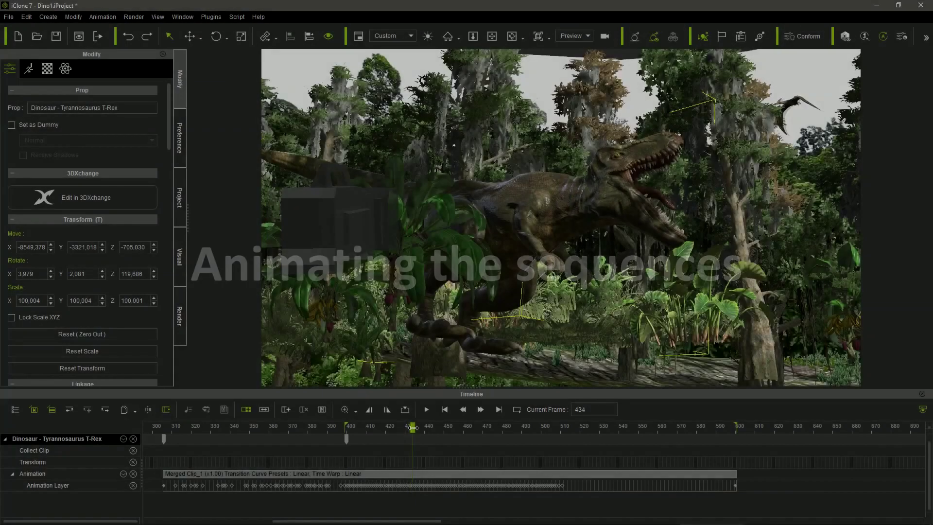
Scrub forward from frame 434 to review the T-Rex's merged animation in the jungle scene
drag(410, 429, 519, 431)
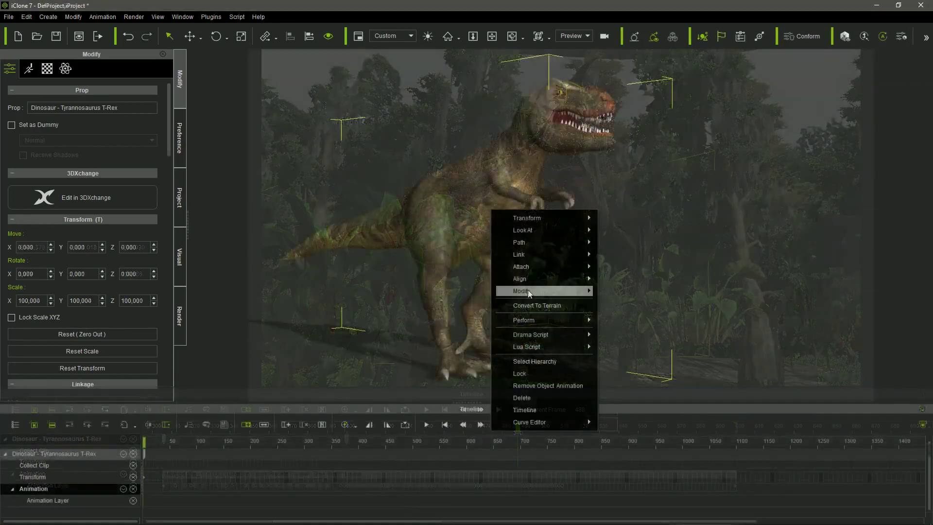
Apply the T-Rex's StratRoaming, loopRoaming and EndRoaming perform motions in sequence
mouse_move(529, 292)
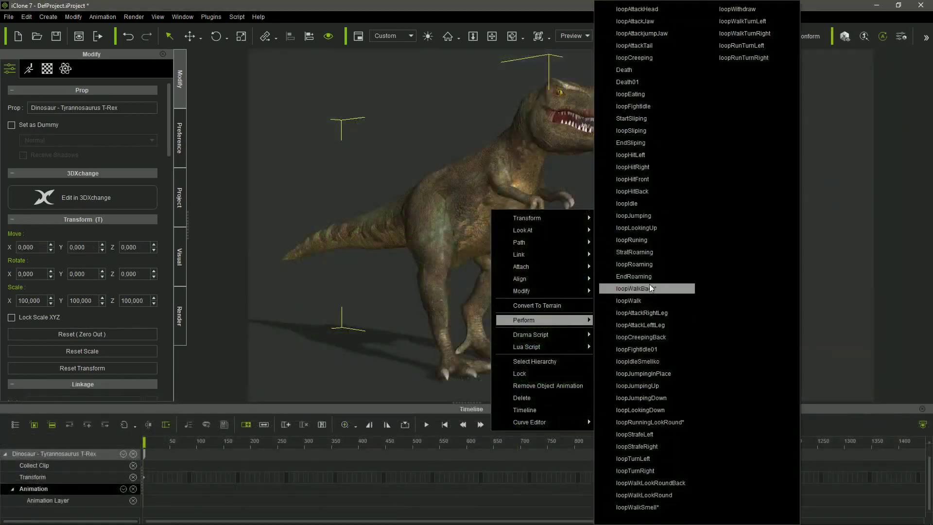
click(655, 254)
right_click(606, 251)
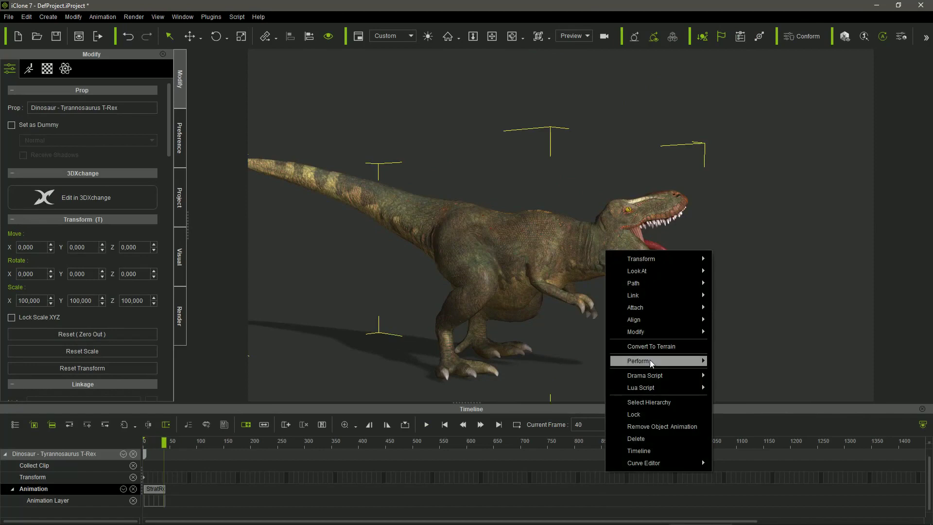
mouse_move(649, 359)
click(763, 264)
right_click(600, 253)
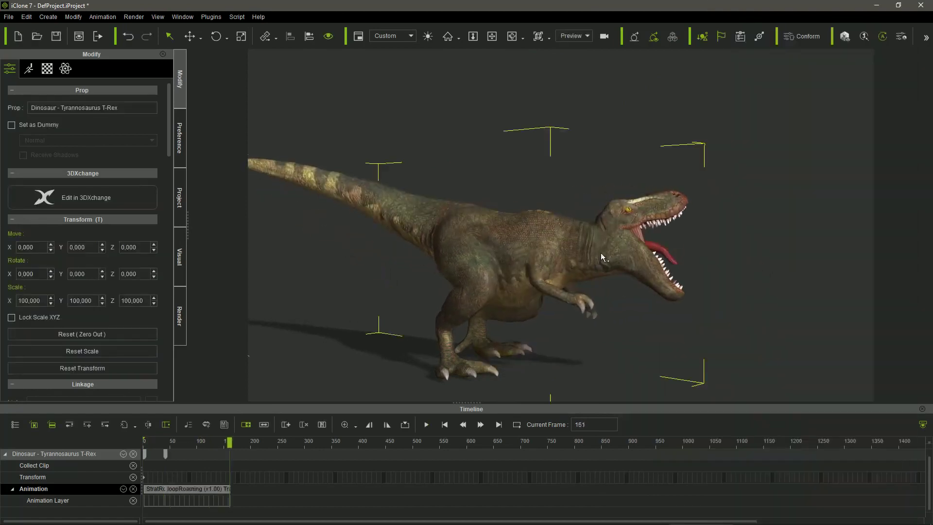
mouse_move(655, 362)
click(743, 276)
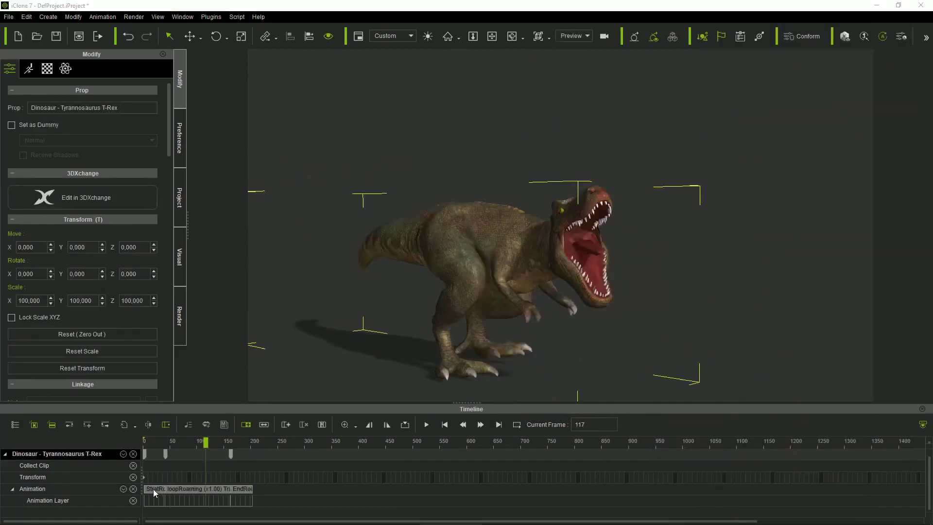
Merge the T-Rex's three roaming clips into a single animation clip
right_click(201, 490)
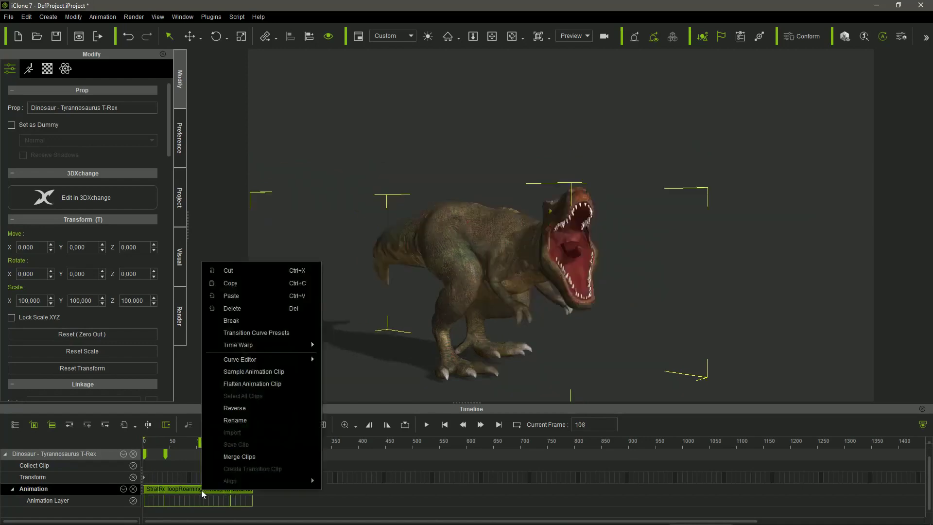
click(249, 457)
click(226, 441)
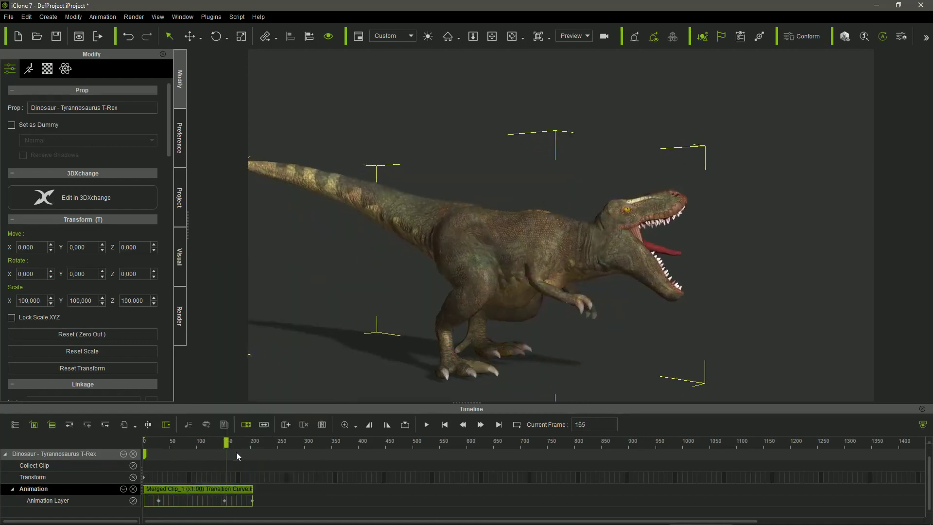
Stretch the merged roaming clip to end at about frame 303 and play back the slowed motion
drag(250, 488, 306, 488)
click(306, 441)
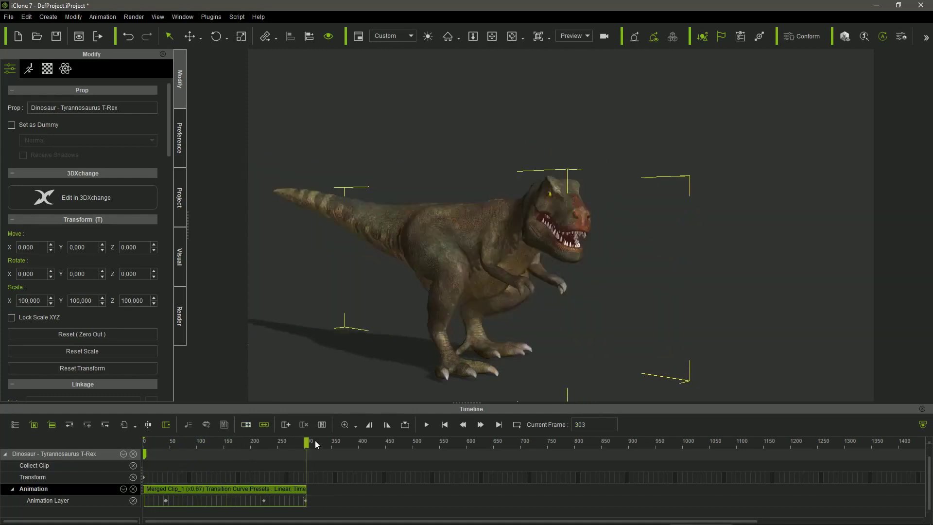
click(427, 425)
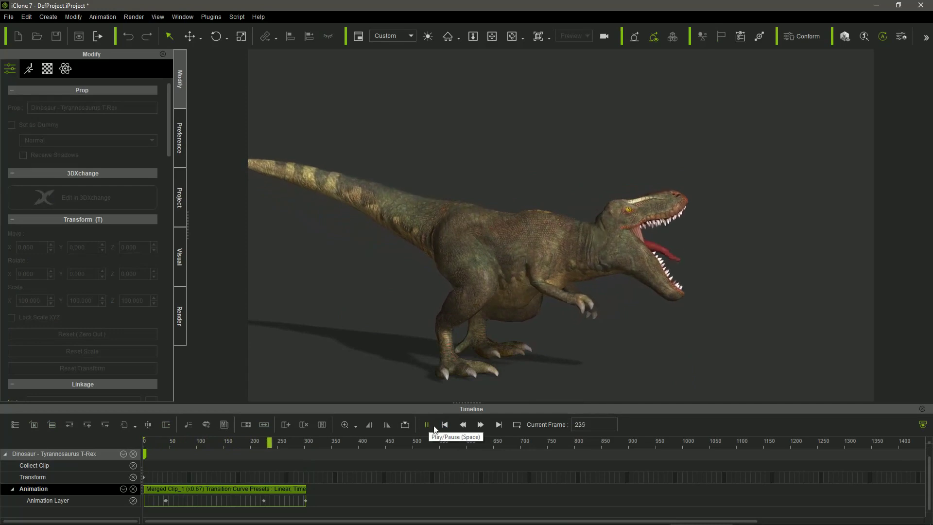
click(427, 424)
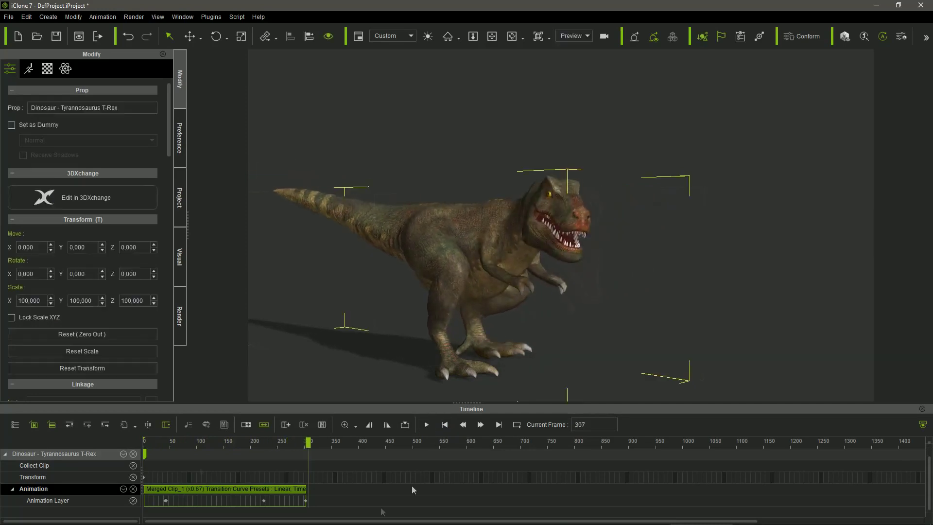
Sample the merged roaming animation clip into individual keys on its animation layer
click(202, 489)
right_click(203, 489)
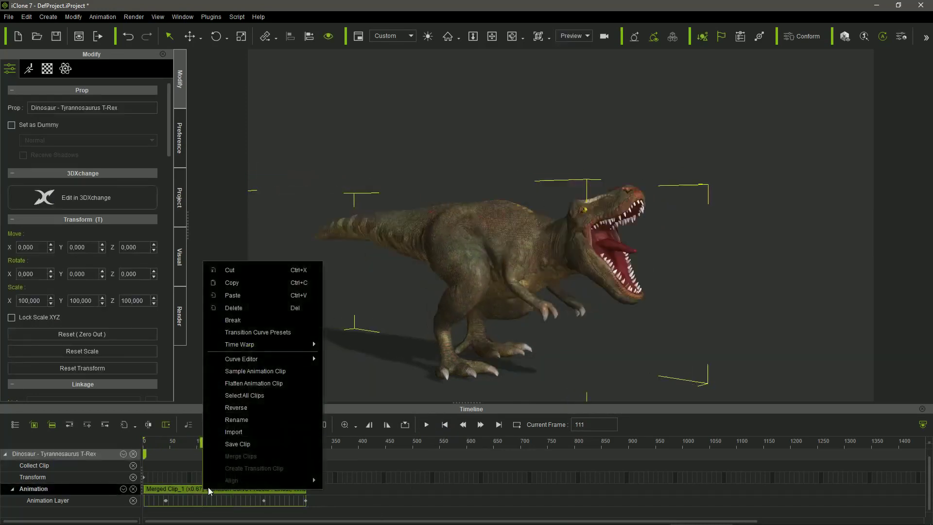
click(290, 372)
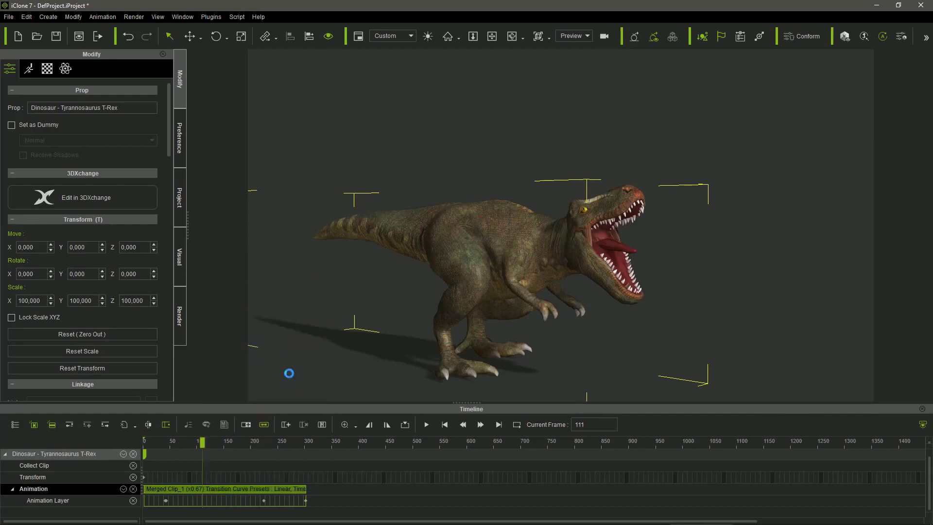
scroll(278, 475, up, 8)
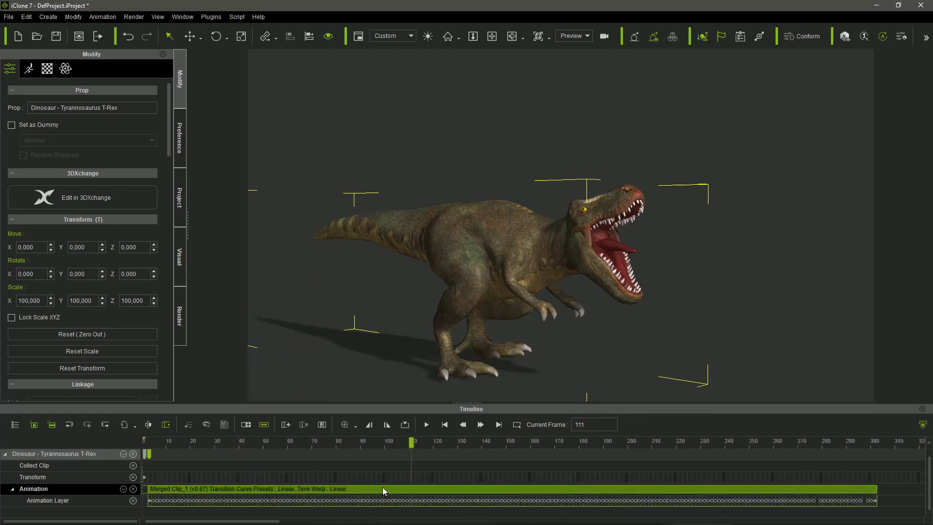
Open the sampled clip in the Curve Editor and frame the position and rotation curves of the T-Rex's root joint
right_click(290, 489)
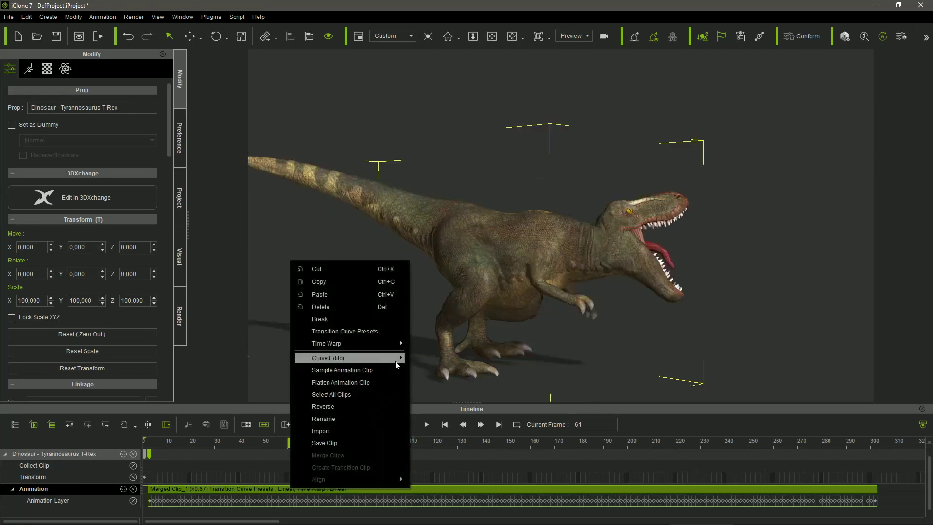
mouse_move(395, 358)
click(450, 371)
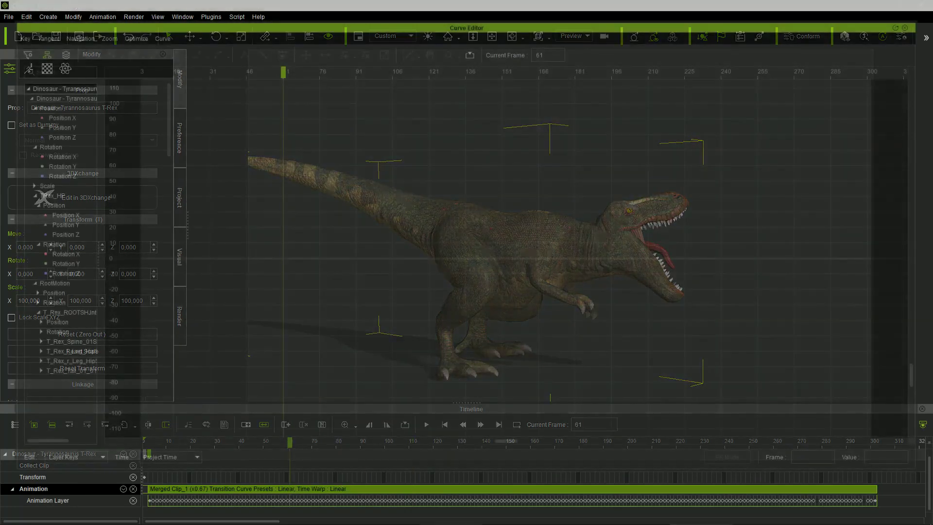
click(76, 315)
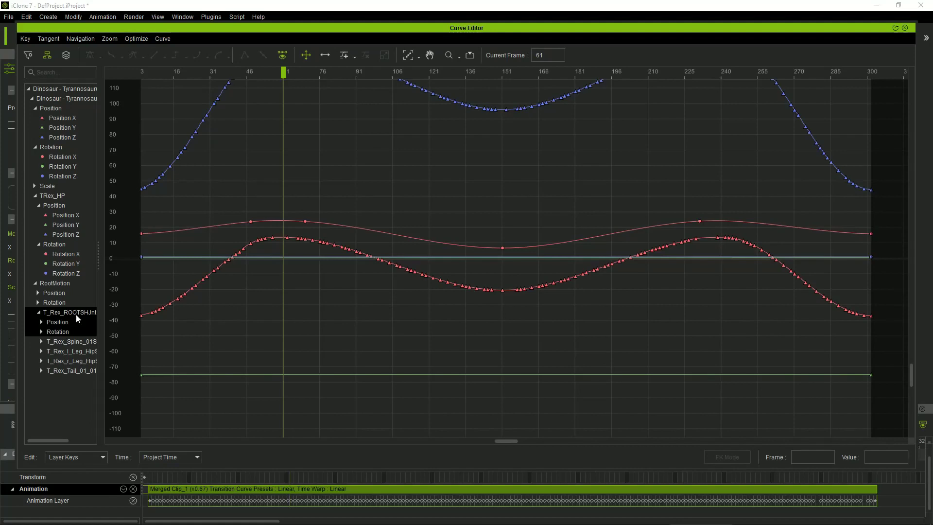
click(407, 59)
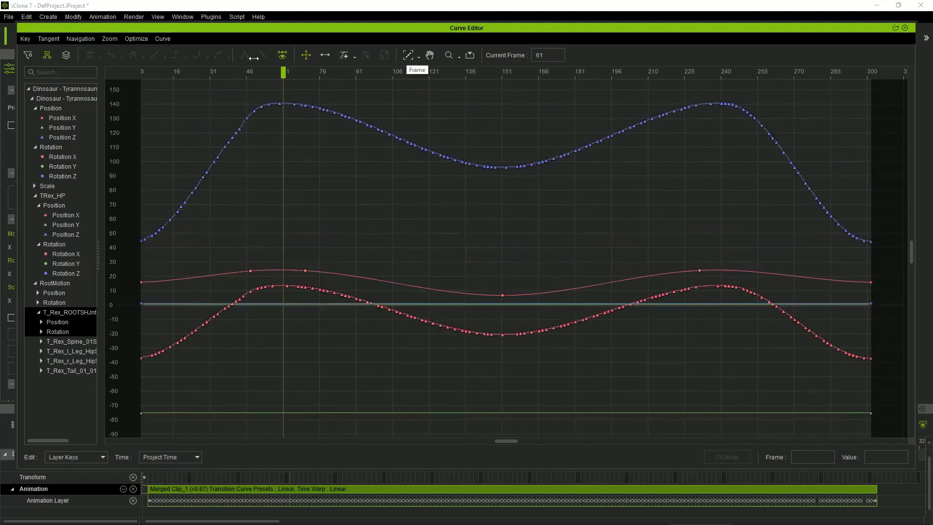
Optimize all animation curves with a threshold of 0.5 and Preview Key Information enabled
click(163, 65)
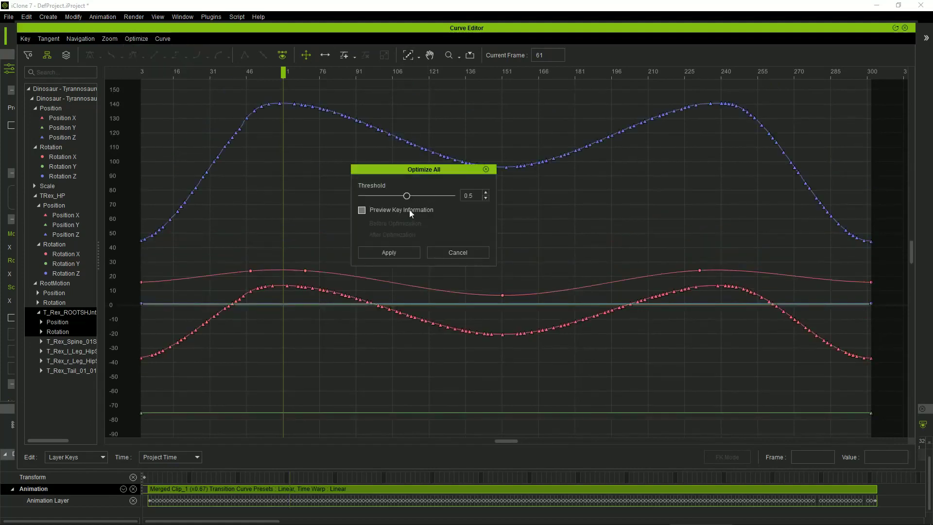
click(409, 209)
click(362, 251)
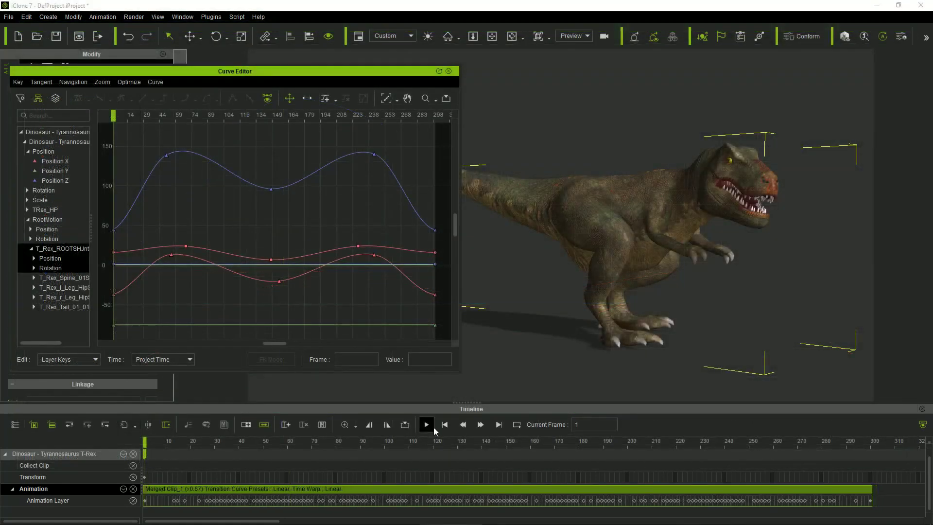
Play the optimized T-Rex animation, stop it and return to the first frame
click(428, 424)
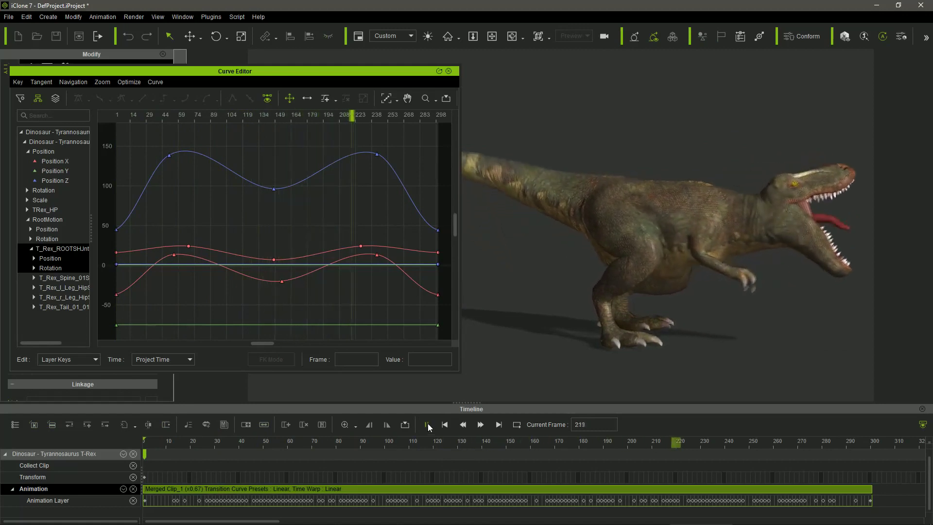
click(428, 424)
click(445, 424)
Select all keys on the root joint's curves, smooth their tangents and play the animation
drag(447, 338, 99, 133)
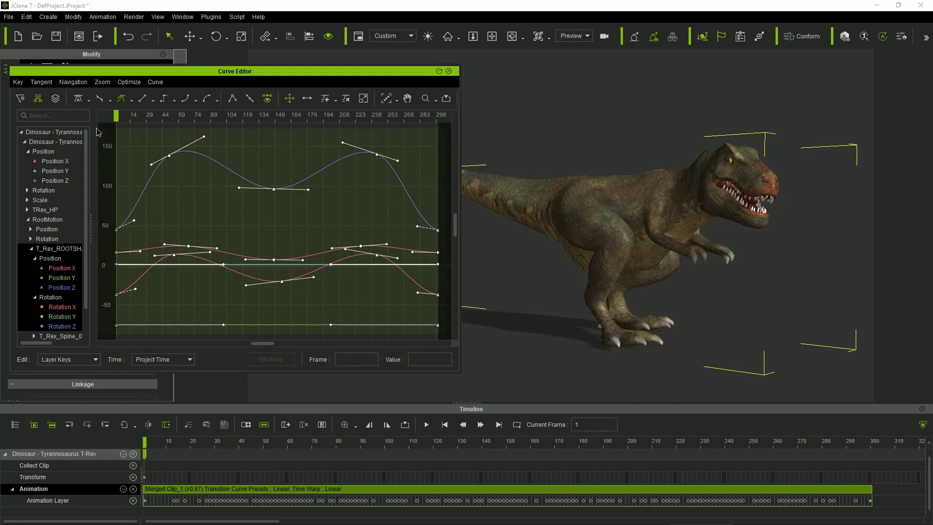
click(50, 83)
click(59, 107)
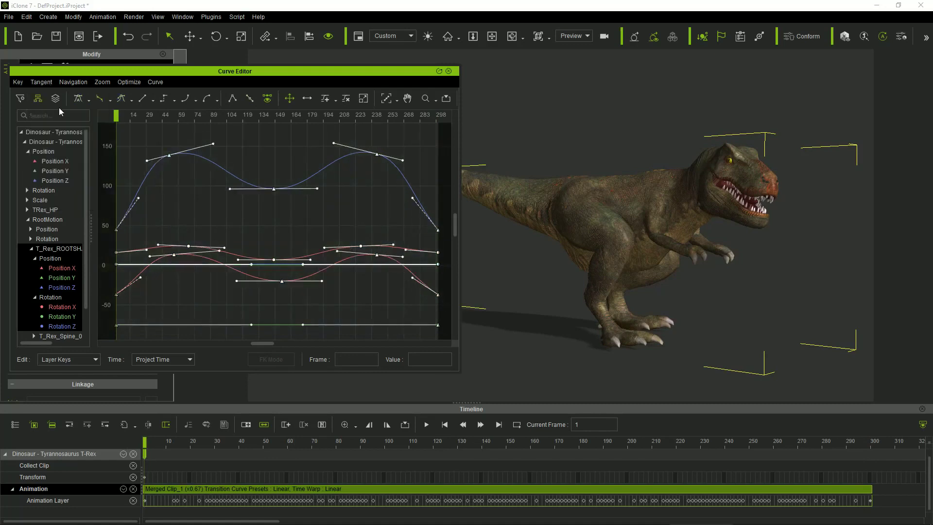
click(428, 424)
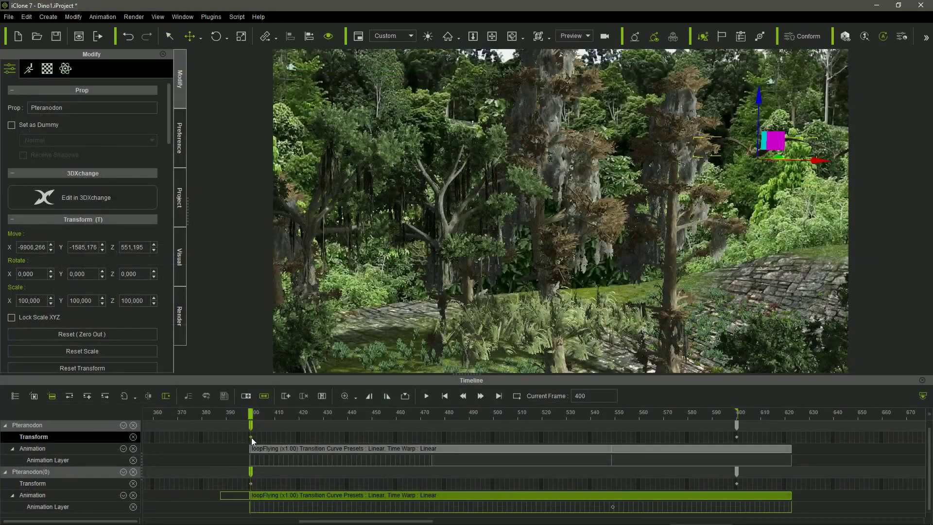
Check the first Pteranodon's Transform keys at frames 600 and 400 and scrub through its flight
click(737, 437)
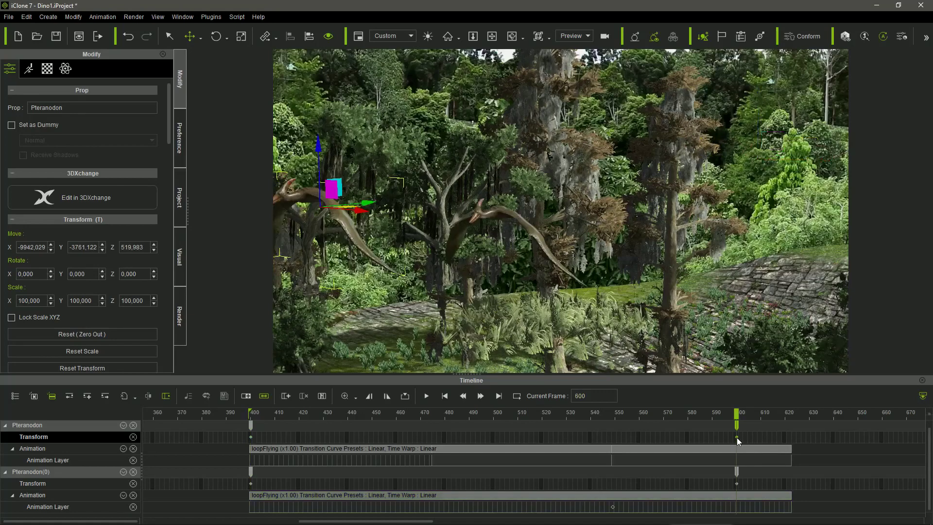
click(251, 437)
drag(250, 412, 479, 412)
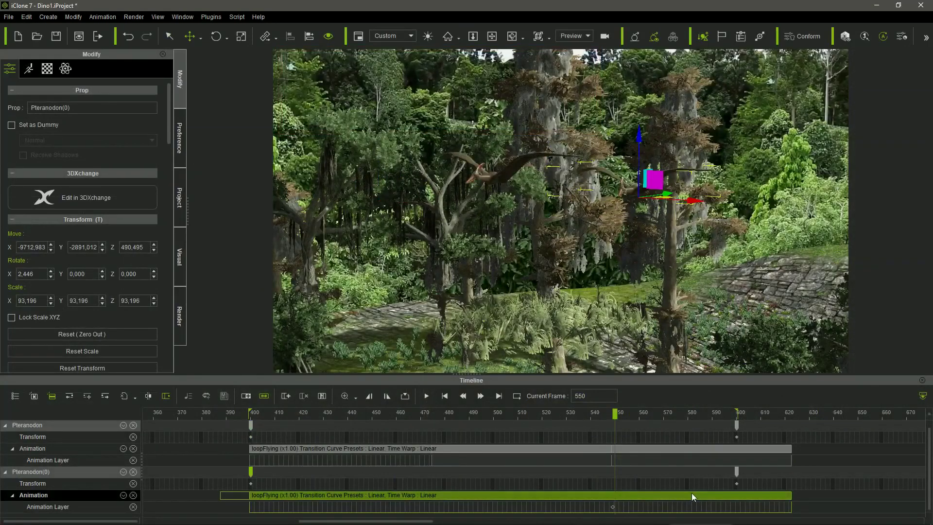
Shift the second Pteranodon's loopFlying clip to start at frame 379 and scrub to check the offset wing beats
drag(692, 496, 641, 494)
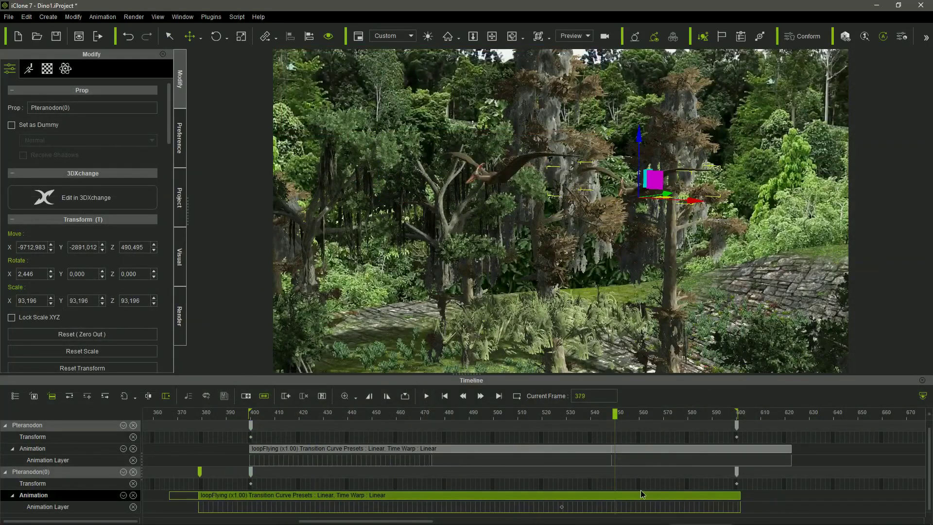
click(252, 451)
click(250, 417)
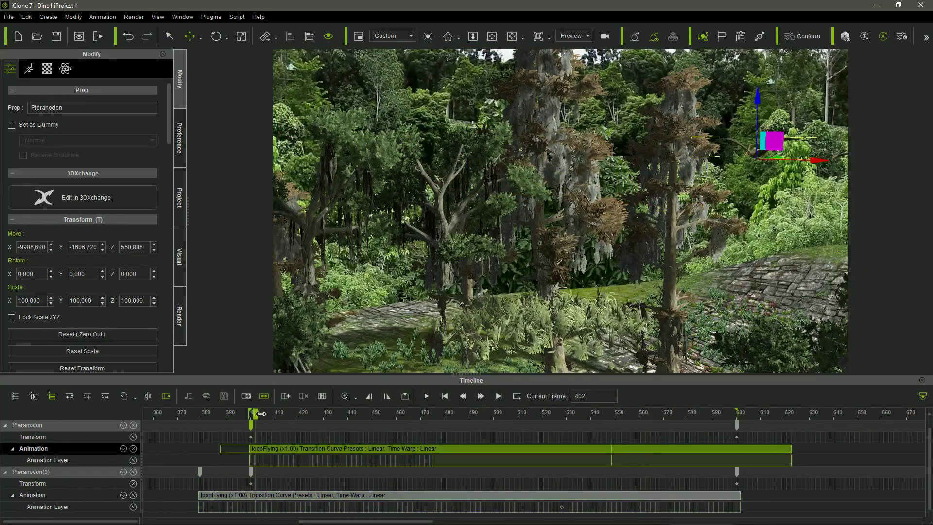
drag(261, 414, 627, 399)
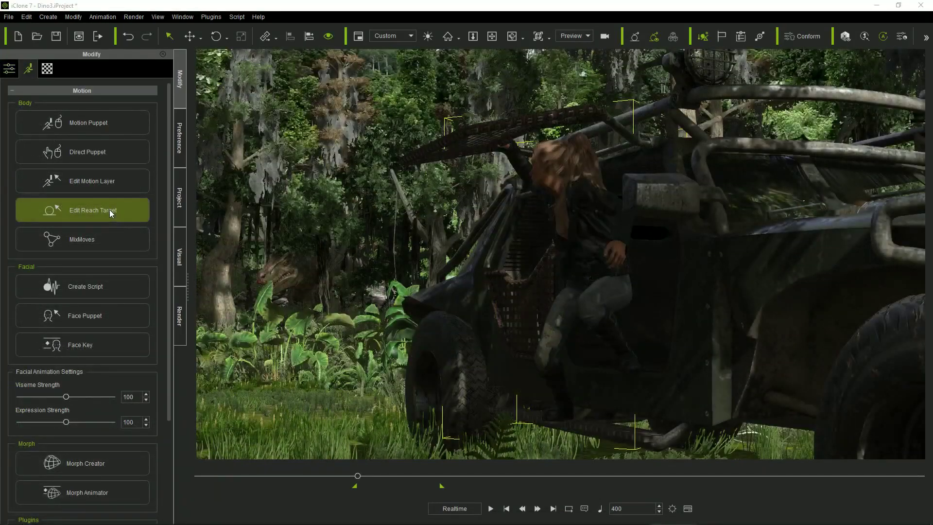
Inspect the Dummy_R_Hand prop linked to Door_FR and rotate the woman's hand reach target beside the raised door
click(110, 210)
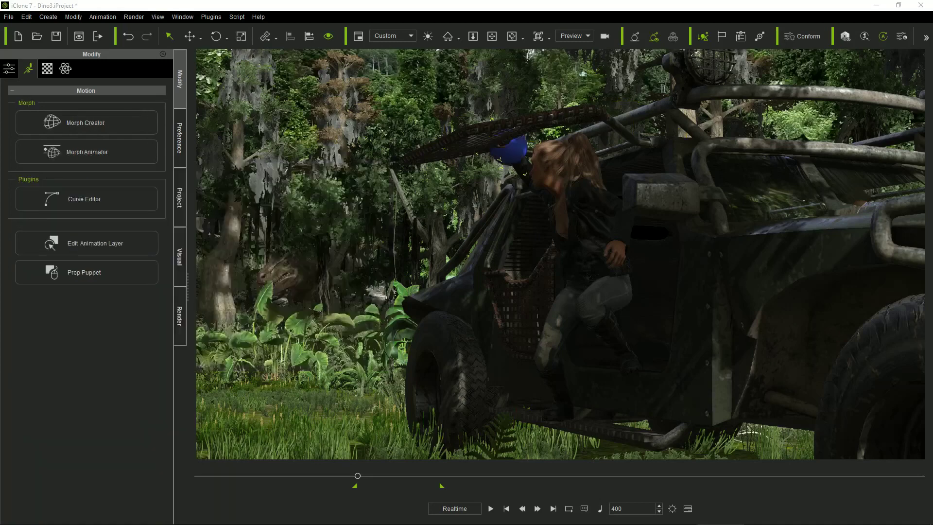
click(10, 69)
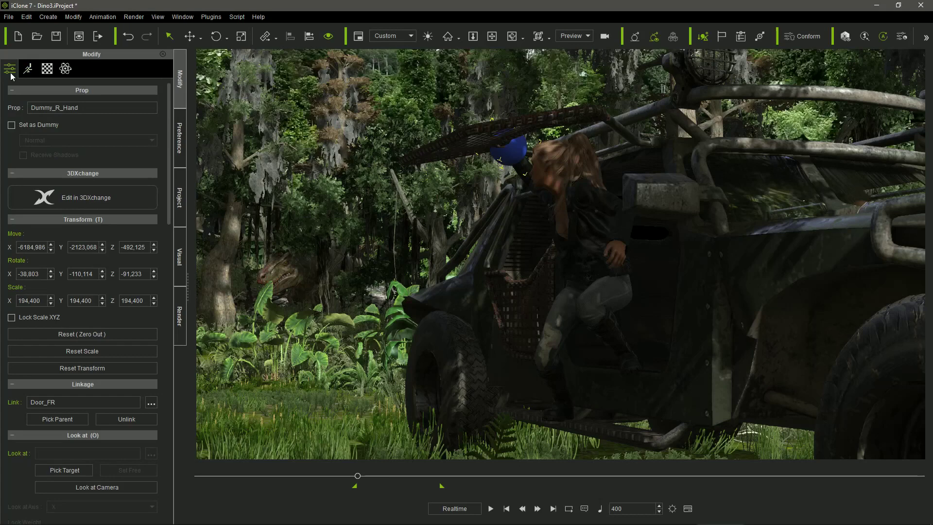
scroll(109, 209, down, 3)
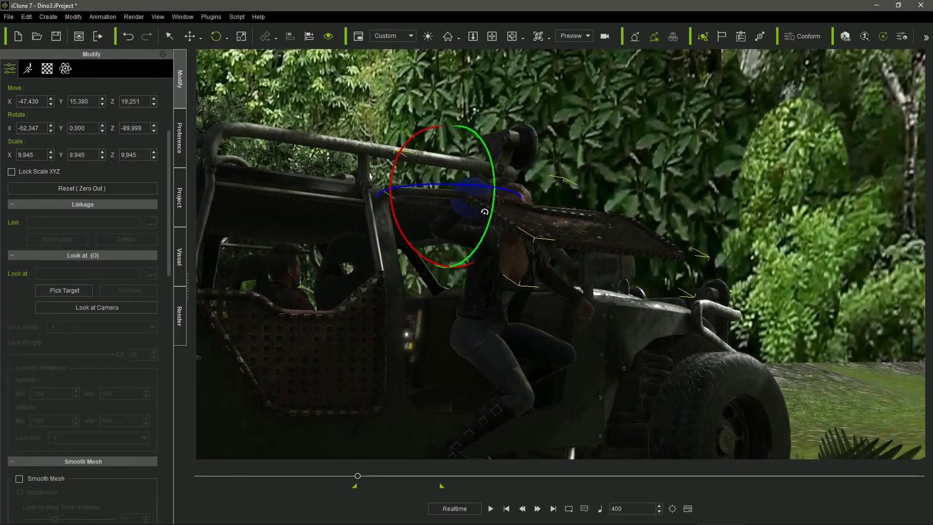
mouse_move(484, 212)
mouse_down()
mouse_move(487, 233)
mouse_move(496, 203)
mouse_up()
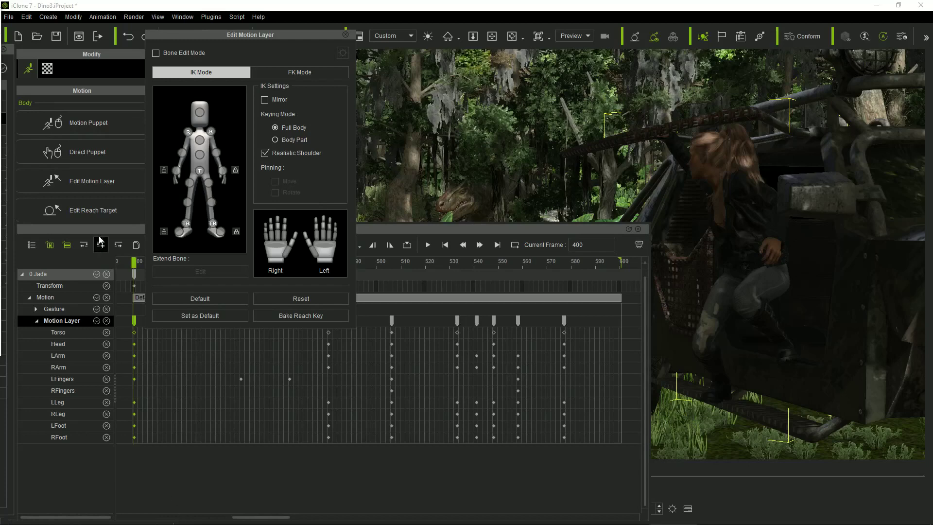
Review the woman's motion layer keys, play her climbing into the vehicle and stop playback
click(99, 230)
key(space)
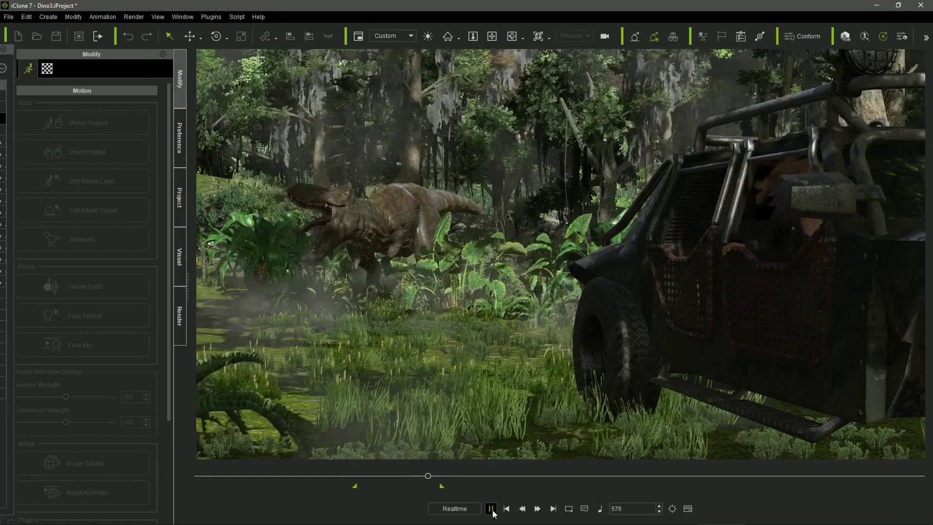
click(491, 508)
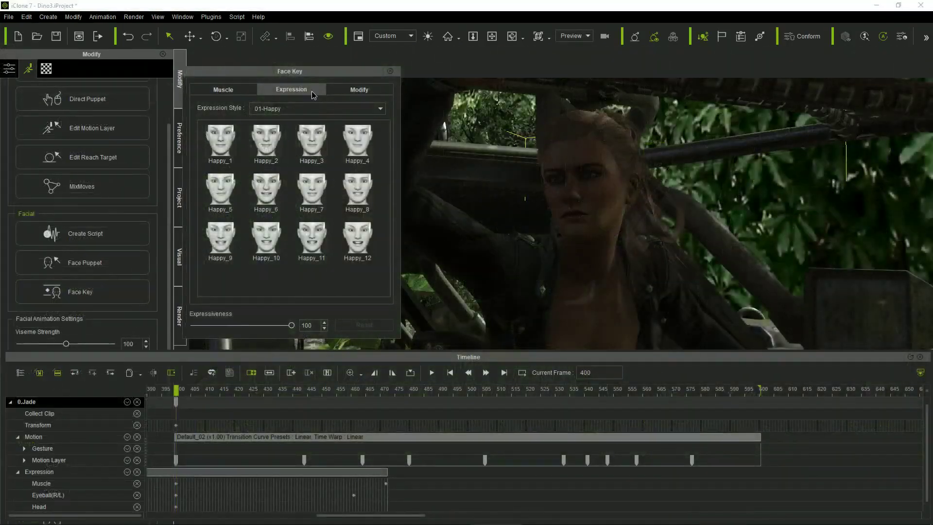
Apply the Fear_12 expression from the 05-Fear style to the woman's face with Expressiveness 82
click(311, 108)
click(301, 149)
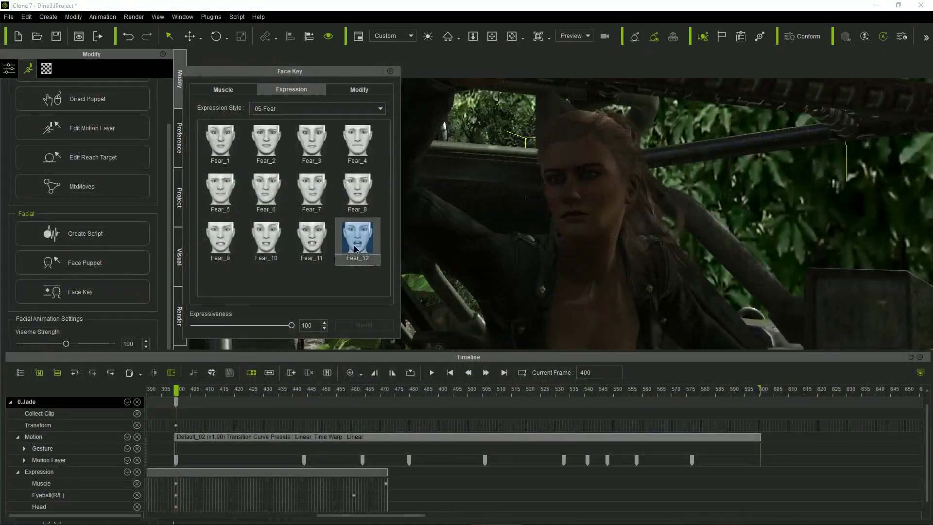
click(359, 90)
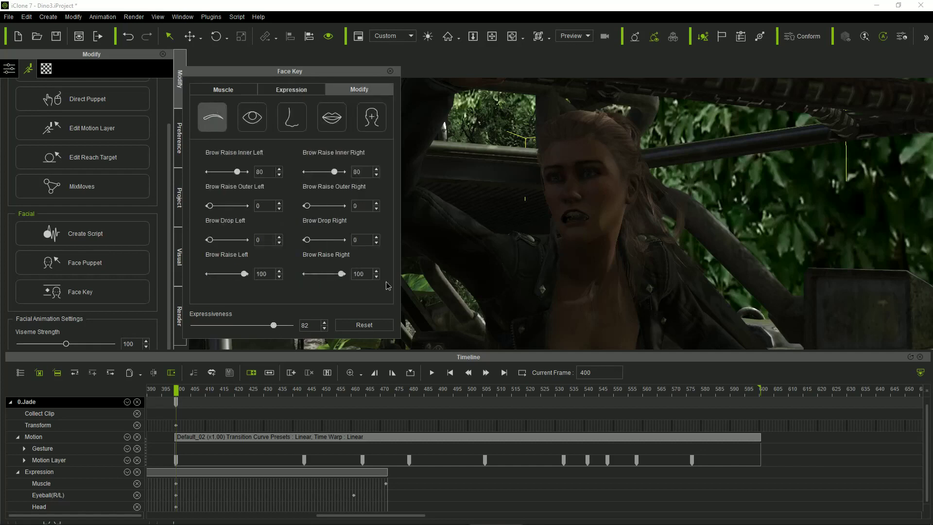
Set the woman's Eye Wide L and Eye Wide R to 200 and return to the facial muscle controls
click(252, 117)
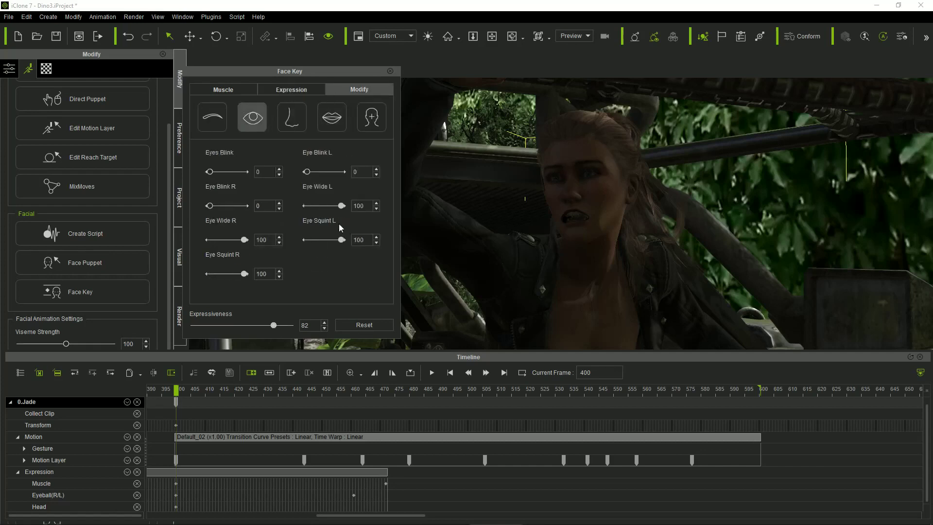
text(200)
double_click(261, 240)
text(200)
click(222, 90)
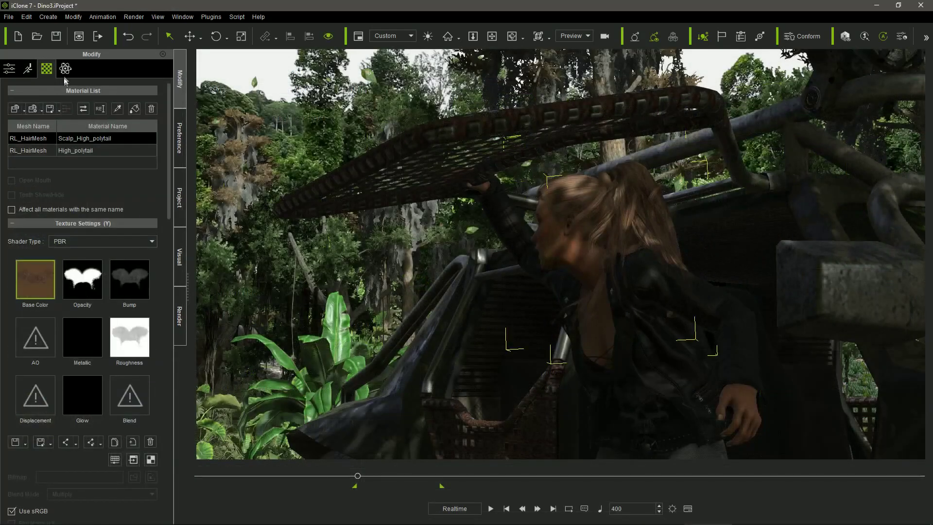
Check the High_polytail weight map in the hair's physics settings, turn on soft cloth simulation and play the hair motion
click(65, 69)
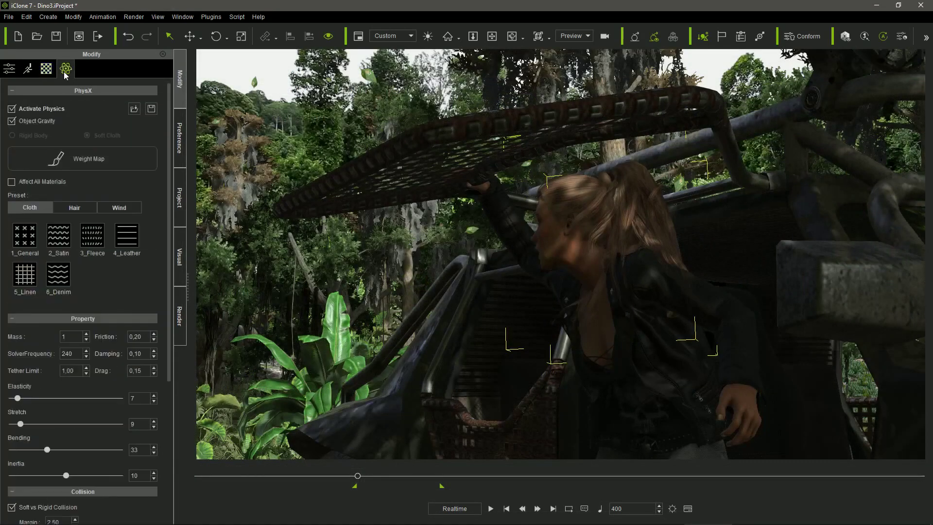
click(91, 158)
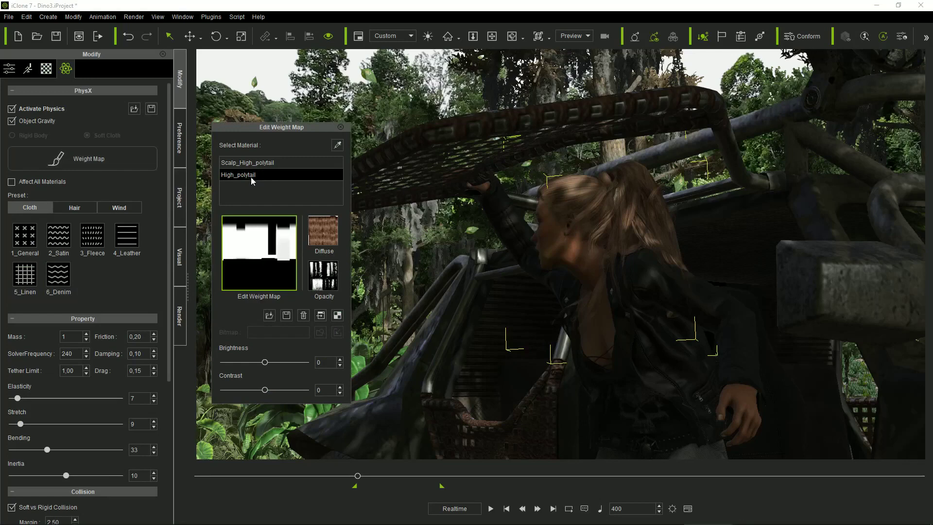
click(723, 38)
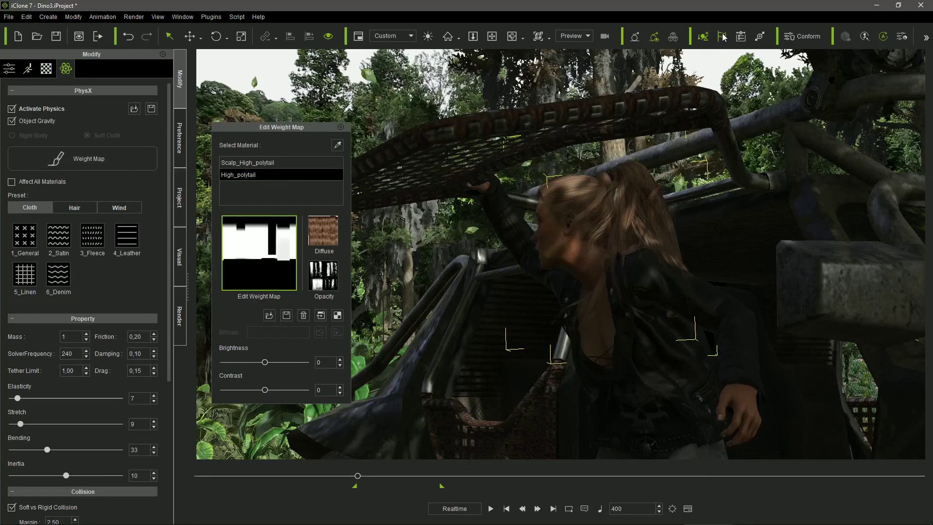
click(490, 510)
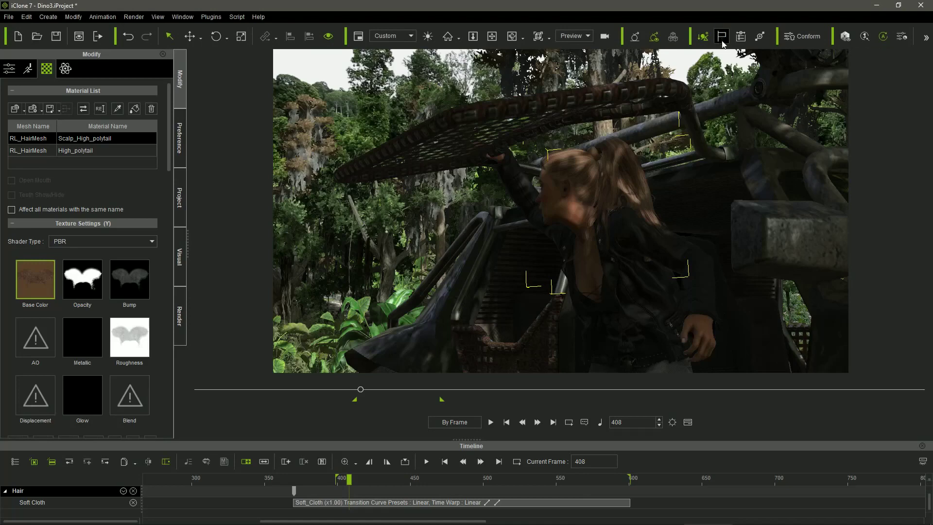
key(space)
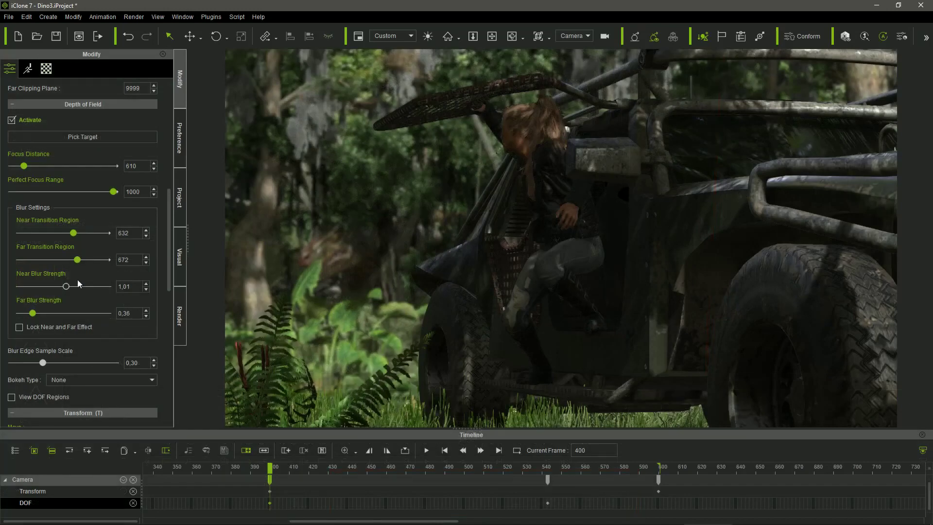
Turn on View DOF Regions for the camera and scrub from frame 400 to about 460 and back
click(22, 399)
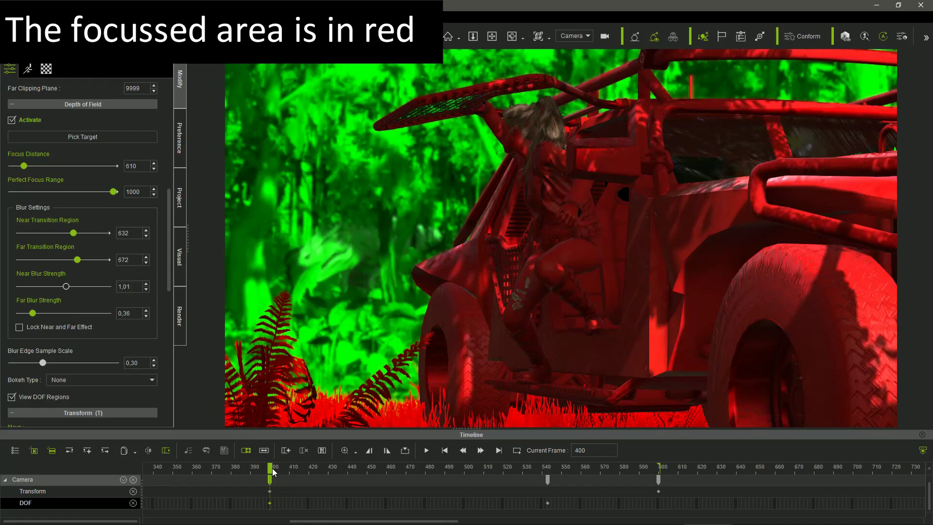
drag(271, 468, 334, 467)
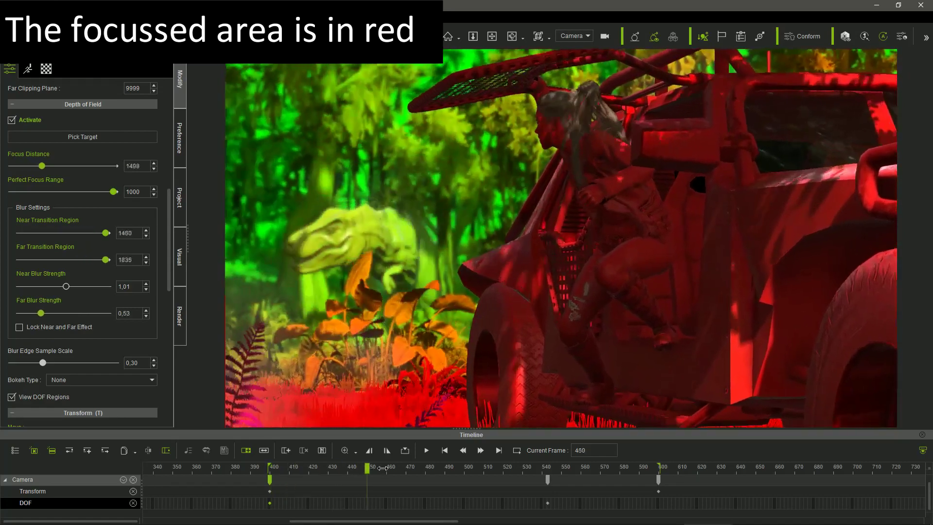
drag(382, 468, 275, 448)
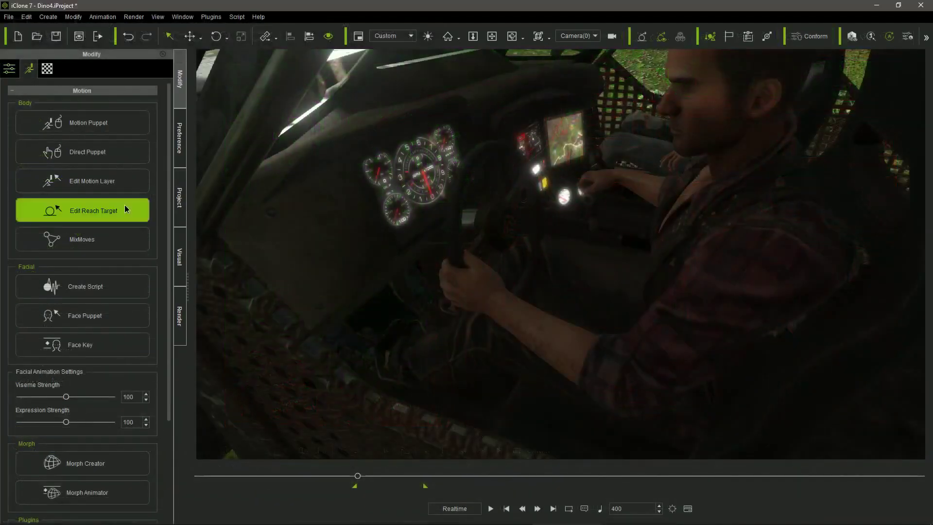
Adjust the driver's reach targets by rotating the one at the steering wheel and shifting the gear-lever hand and foot targets
click(125, 205)
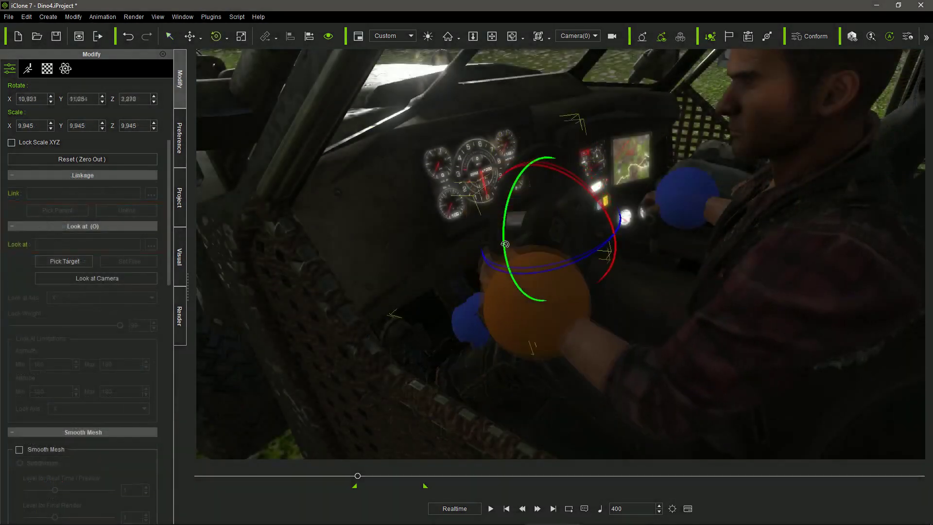
mouse_move(507, 252)
mouse_down()
mouse_move(504, 231)
mouse_move(500, 252)
mouse_move(499, 240)
mouse_up()
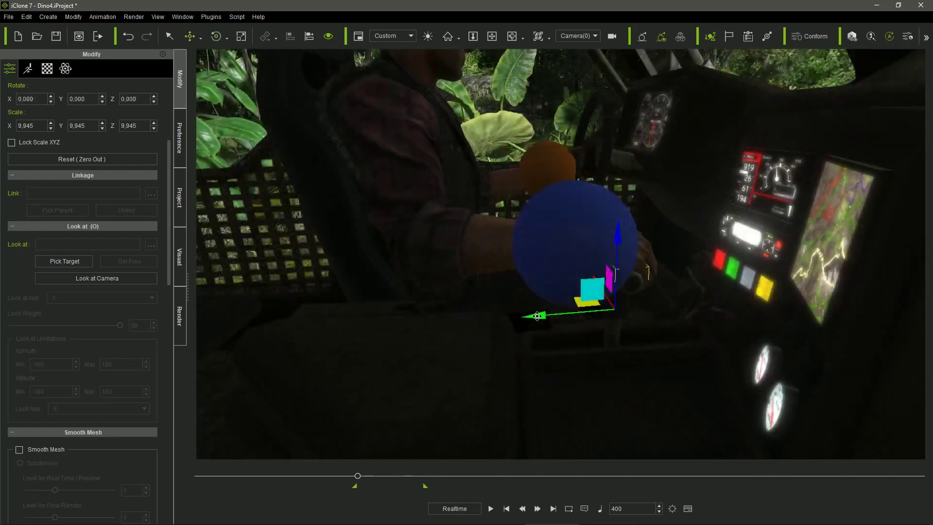
drag(537, 317, 590, 319)
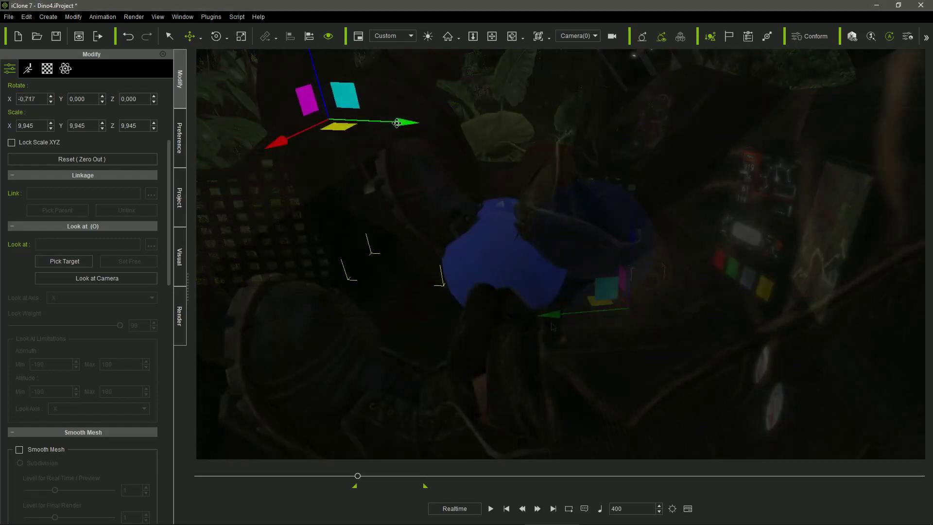
drag(406, 121, 351, 121)
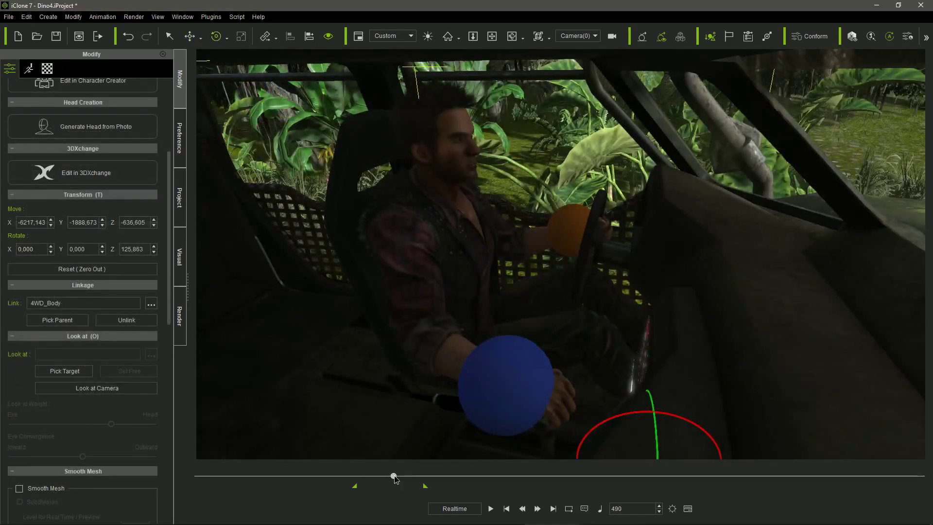
Scrub the driver's shot to about frame 524 and play it, and play the spring-equipped vehicle shot
drag(394, 478, 409, 480)
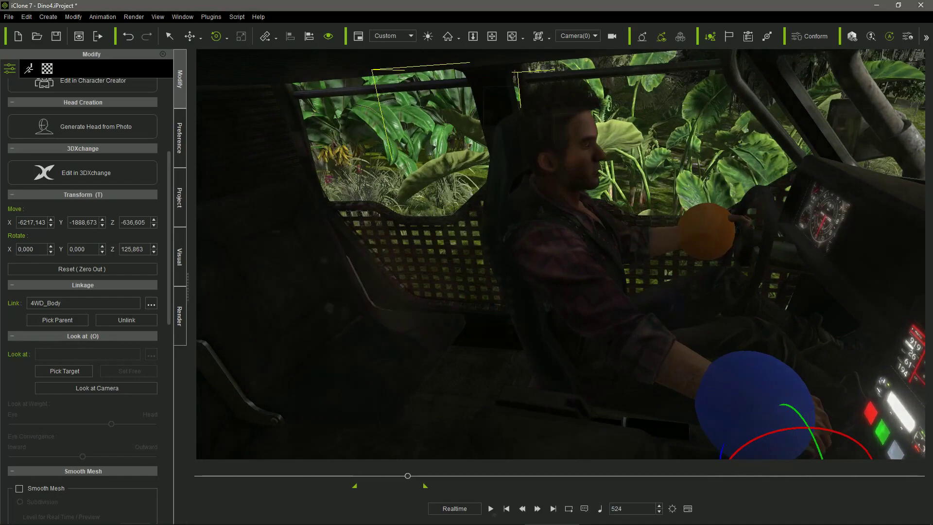
click(491, 509)
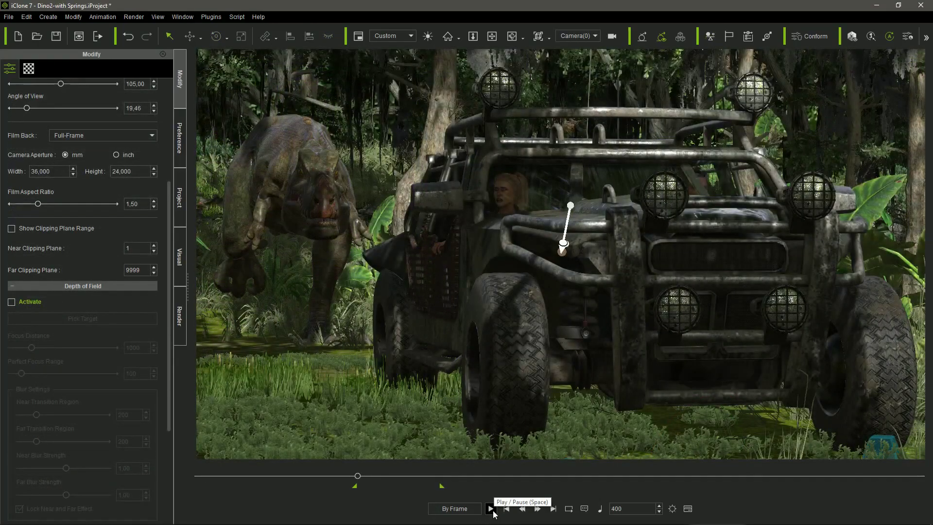
click(492, 509)
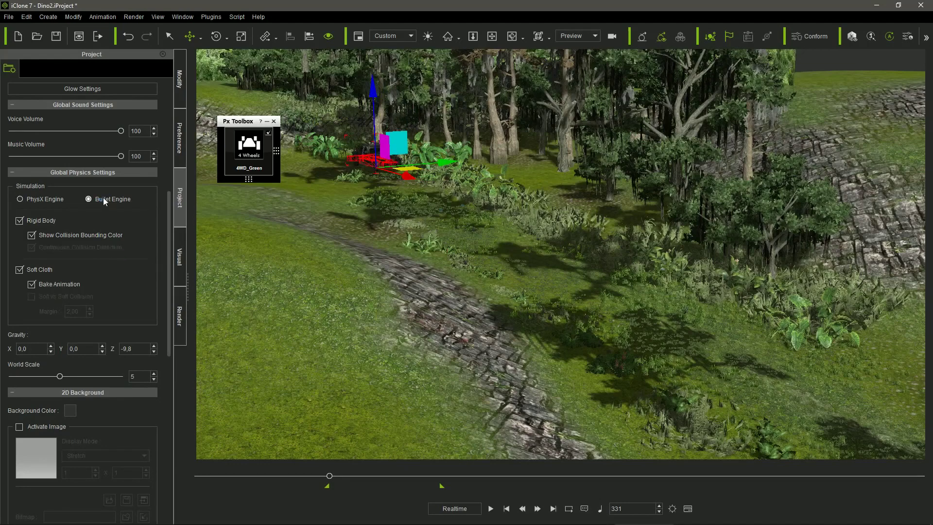
Disable Soft Cloth, drive the 4WD_Green forward with the Bullet Engine and return to the first frame
click(41, 270)
click(238, 166)
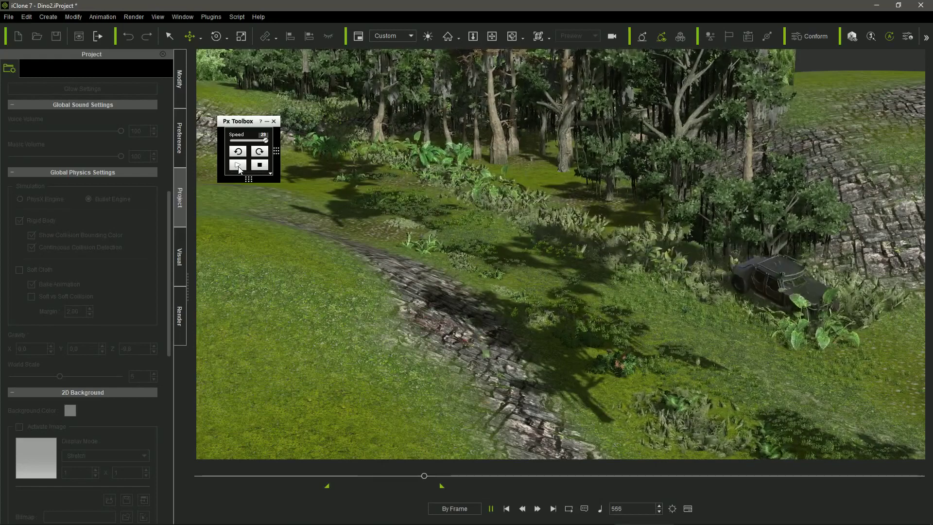
click(238, 166)
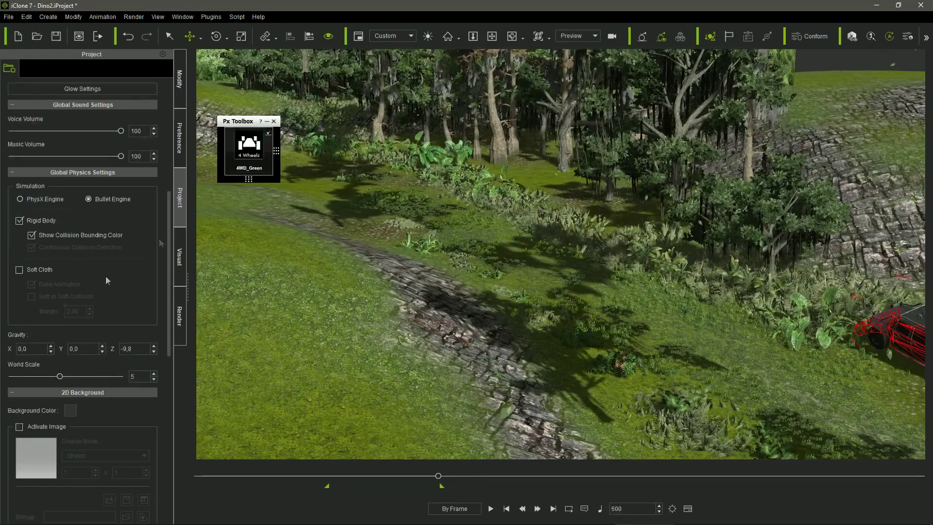
click(507, 509)
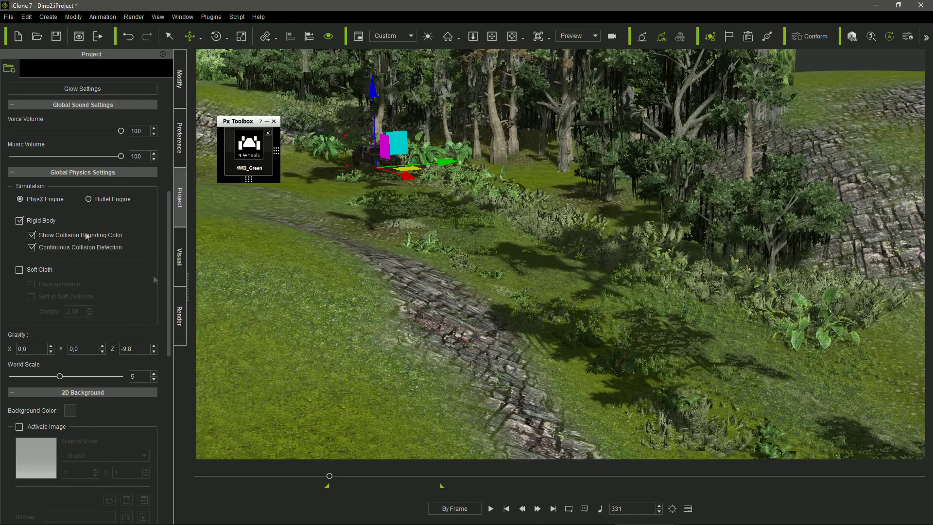
Play the drive with the PhysX Engine, return to the first frame and drive the 4WD_Green forward again
click(492, 508)
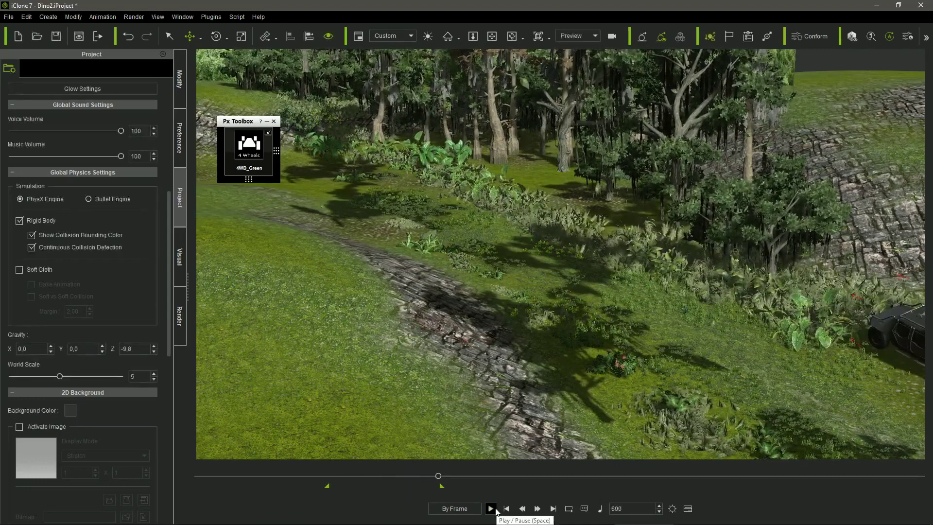
click(505, 508)
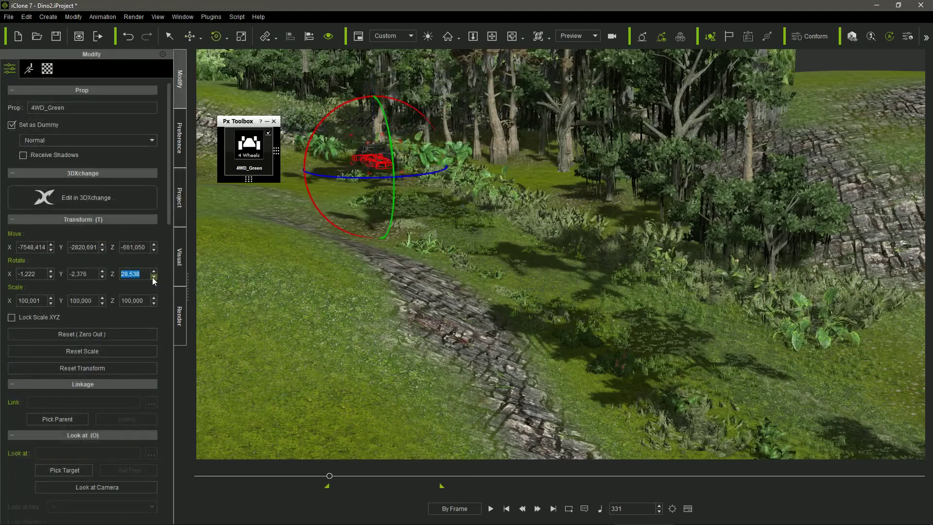
click(238, 172)
click(237, 165)
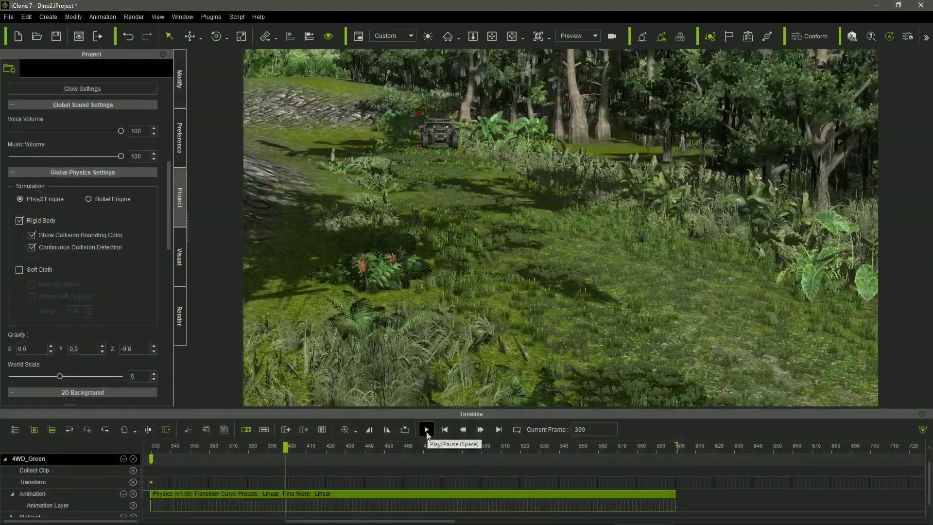
Play the drive and sample the 4WD_Green's Physics animation clip into keys
click(427, 430)
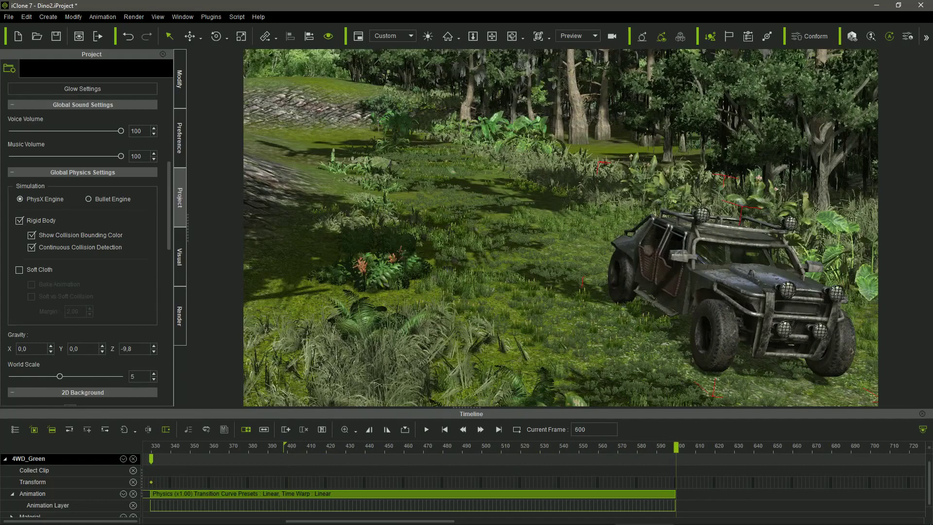
right_click(411, 494)
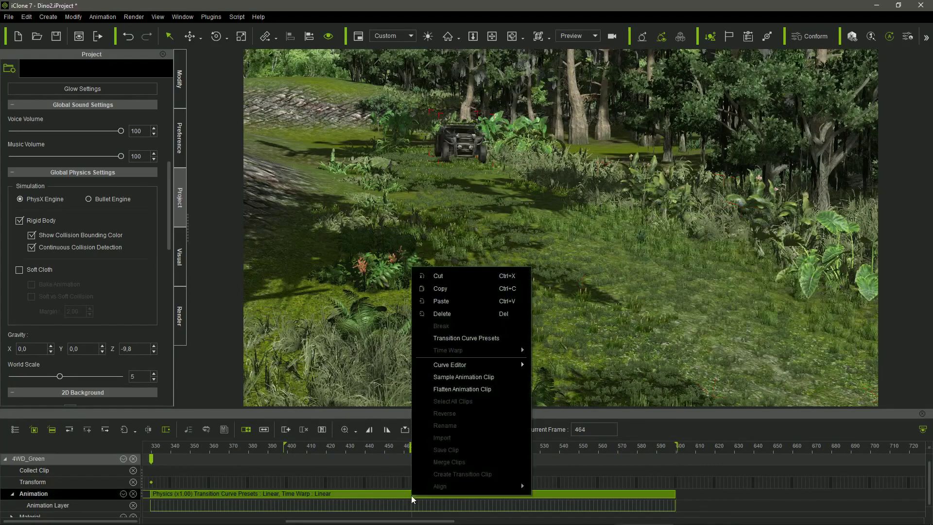
click(517, 381)
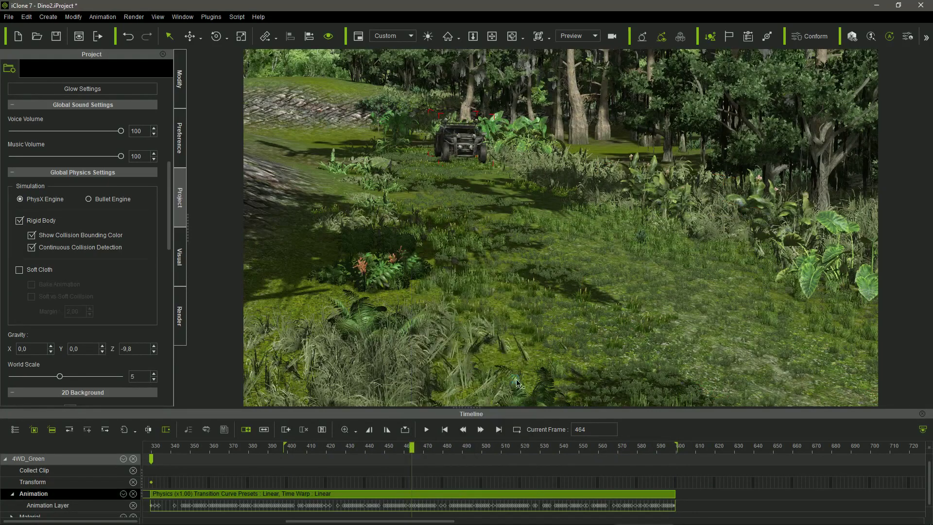
Open the sampled clip in the Curve Editor and fit its Rotation X, Y and Z curves to the graph
right_click(451, 495)
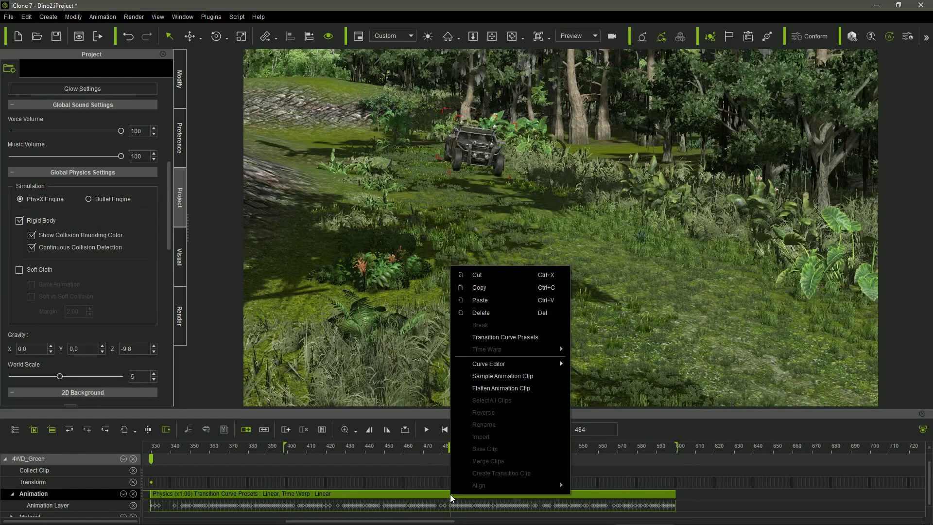
mouse_move(541, 369)
click(604, 378)
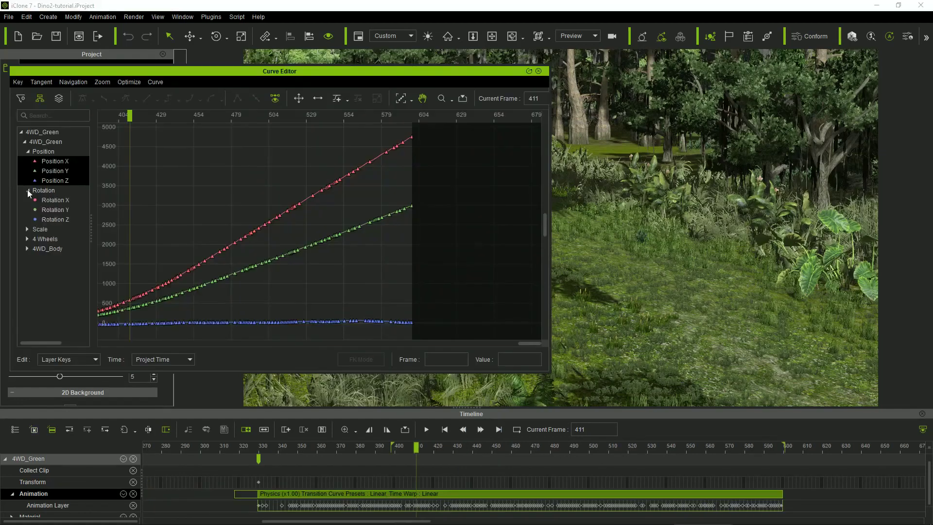
click(28, 191)
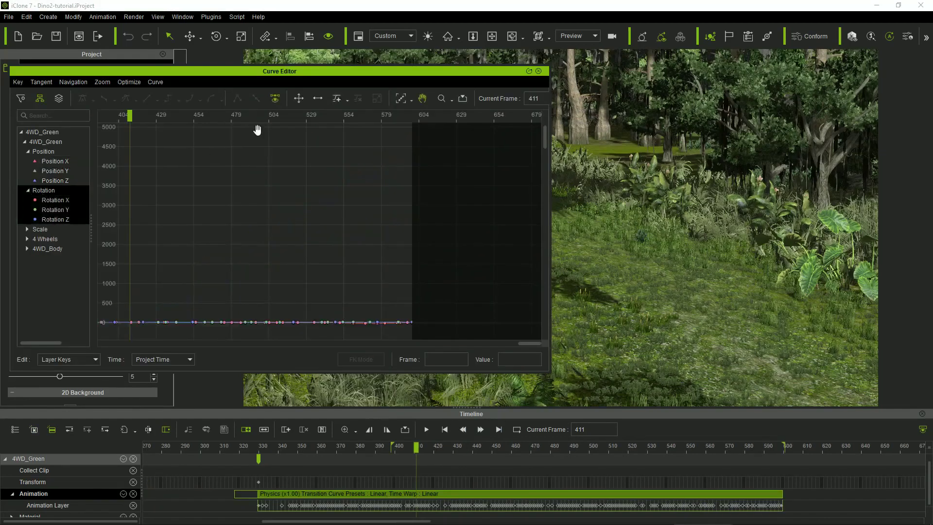
click(401, 99)
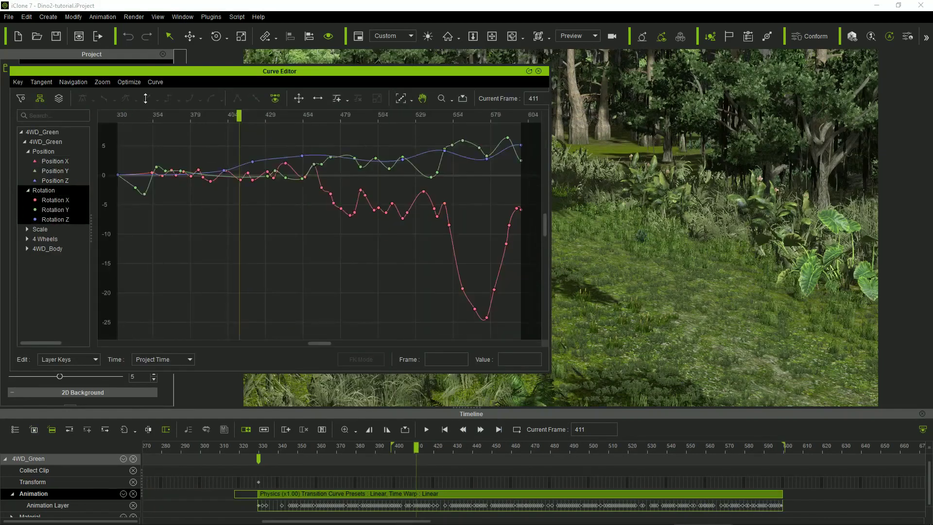
Optimize the 4WD_Green's rotation curves with a threshold of 0.5, close the Curve Editor and play the drive
click(130, 82)
click(147, 93)
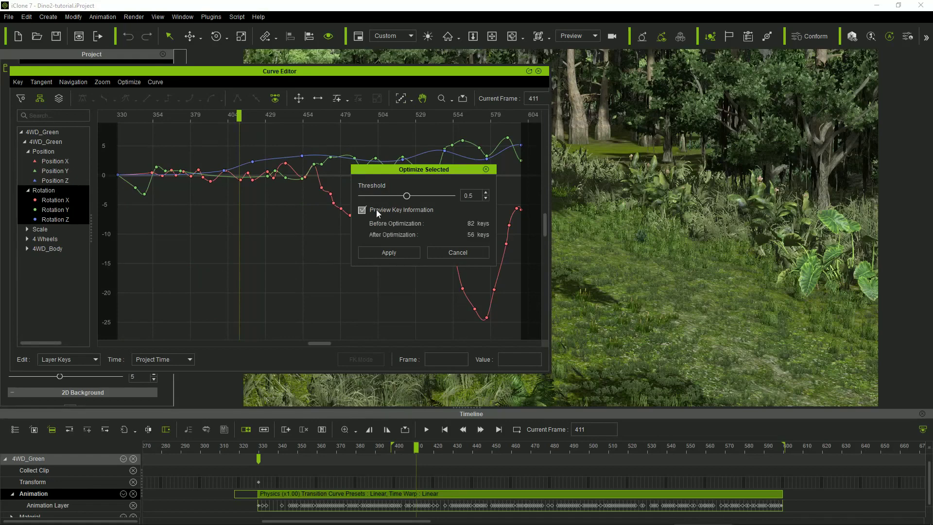
click(409, 253)
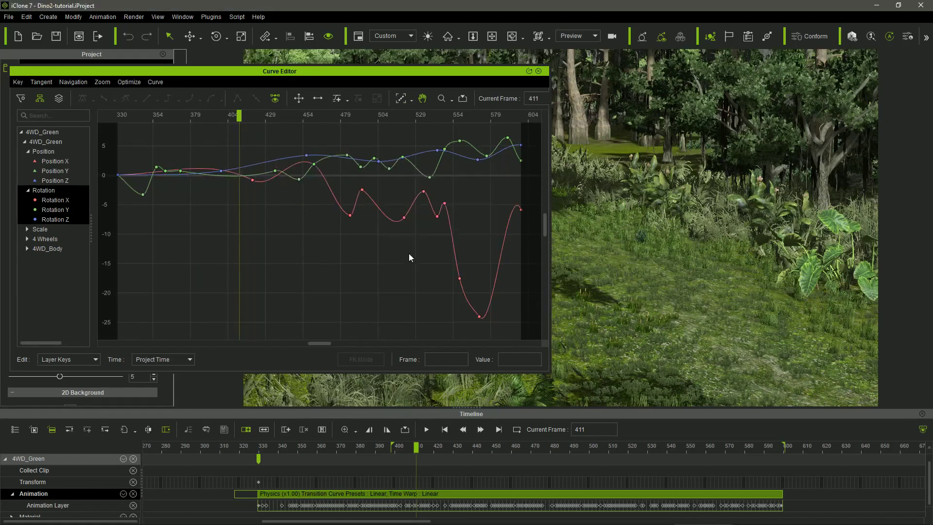
click(539, 72)
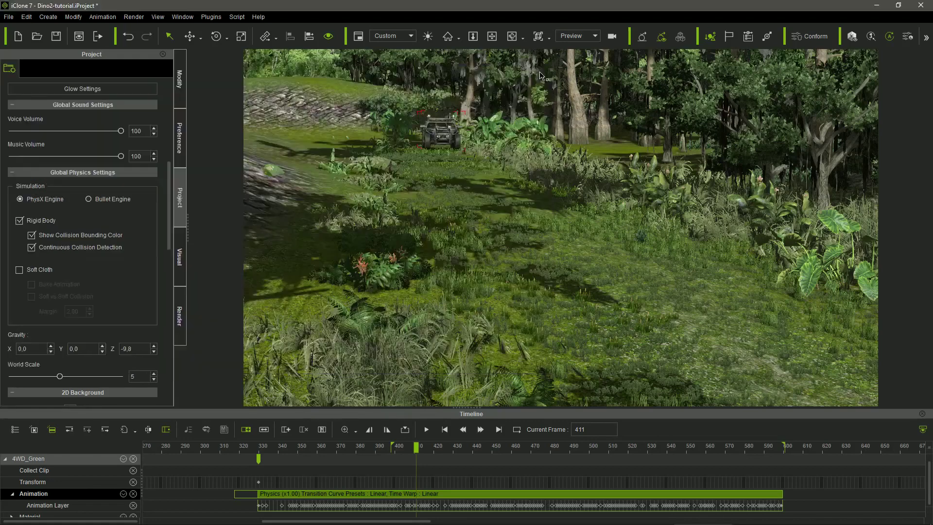
click(427, 431)
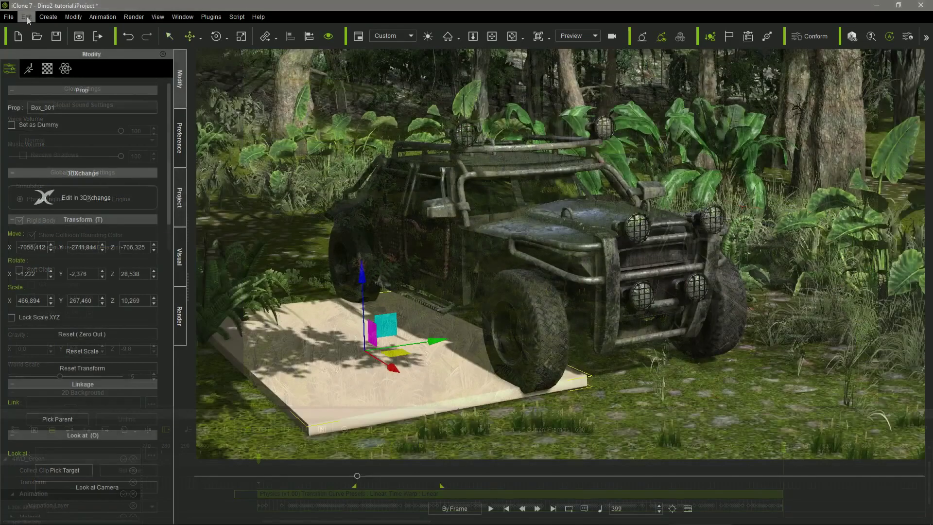
Align the flat box Box_001 with the vehicle and raise it above the ground
click(26, 17)
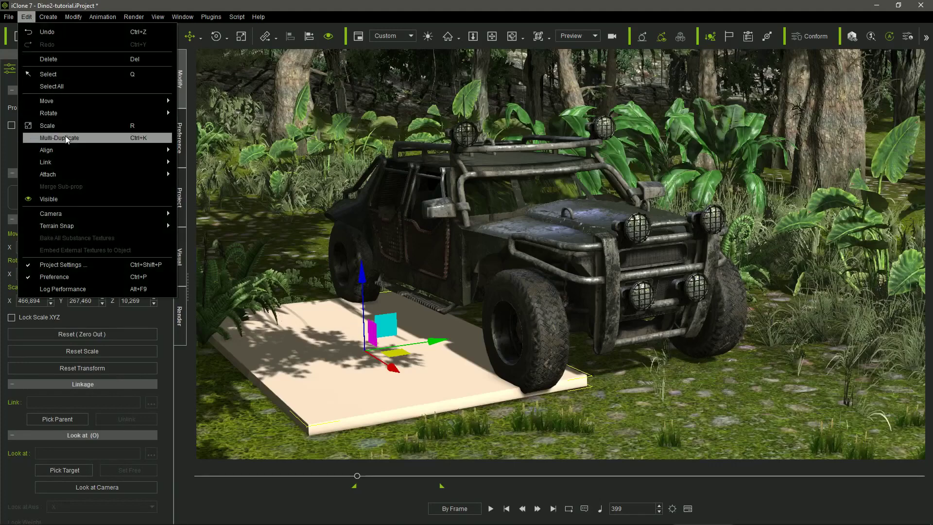
mouse_move(72, 150)
click(200, 162)
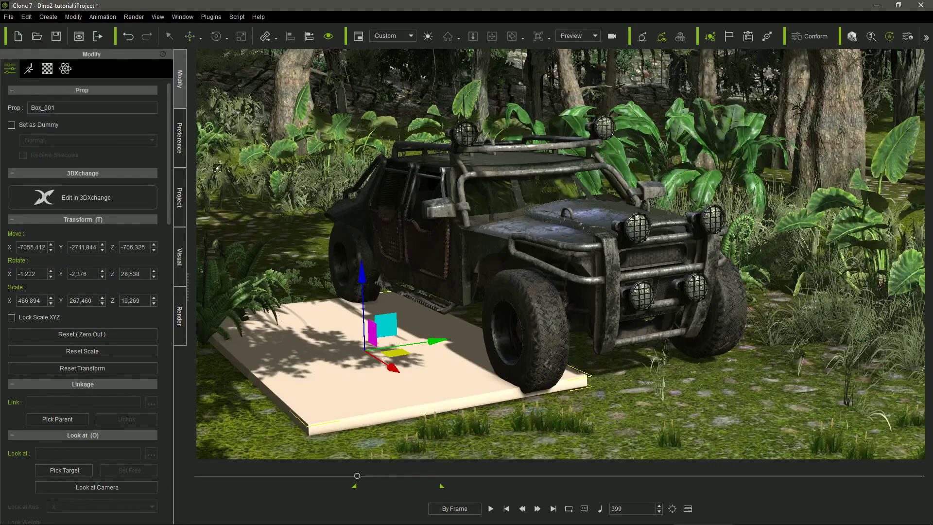
click(491, 239)
click(425, 268)
click(458, 267)
click(490, 268)
click(461, 300)
drag(509, 249, 508, 193)
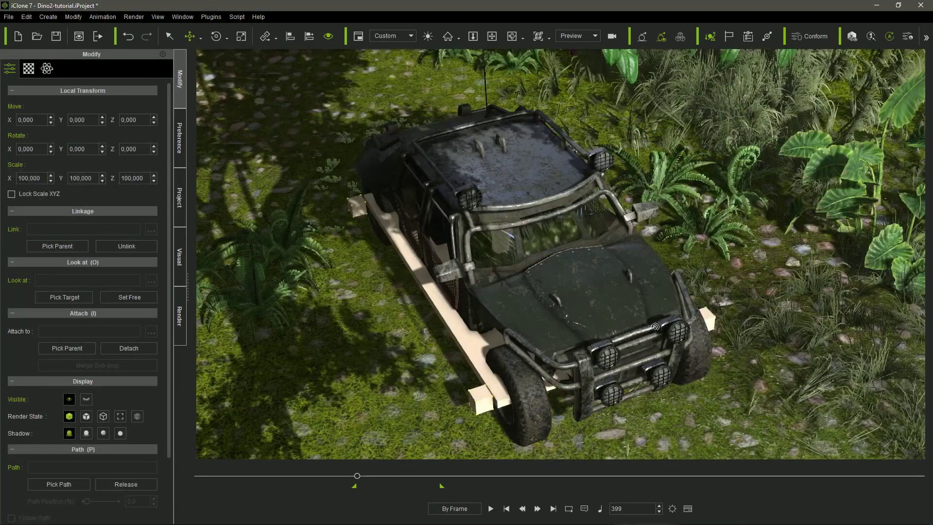
Activate physics on the long Box_001 beam as a Kinematic rigid body
right_drag(642, 329, 472, 308)
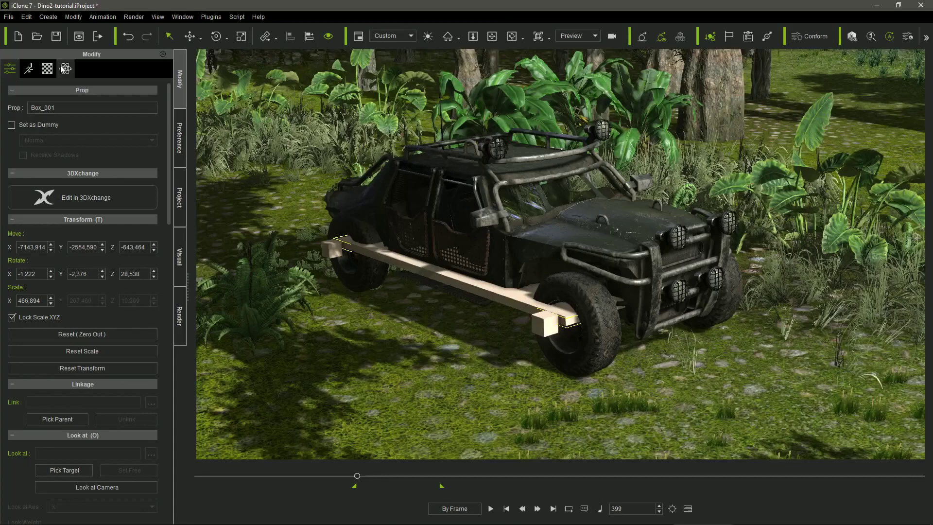
click(65, 69)
click(51, 105)
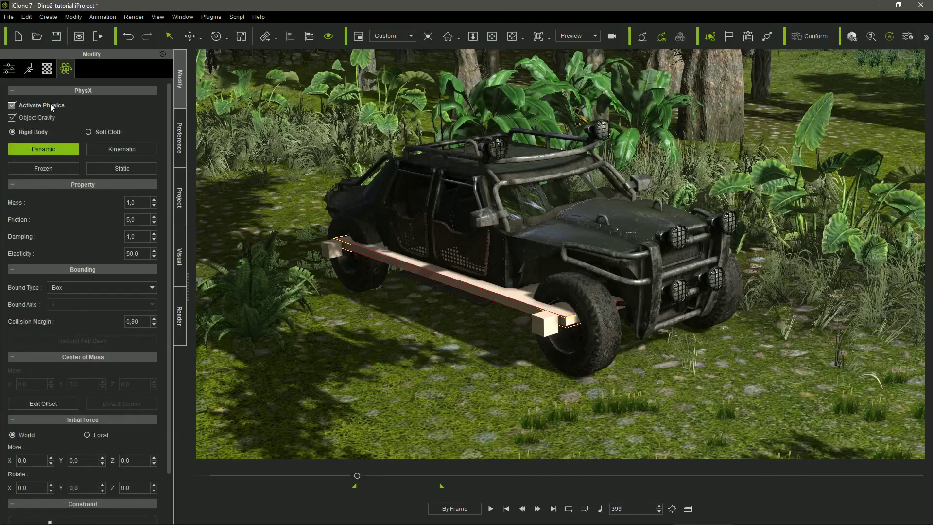
click(121, 149)
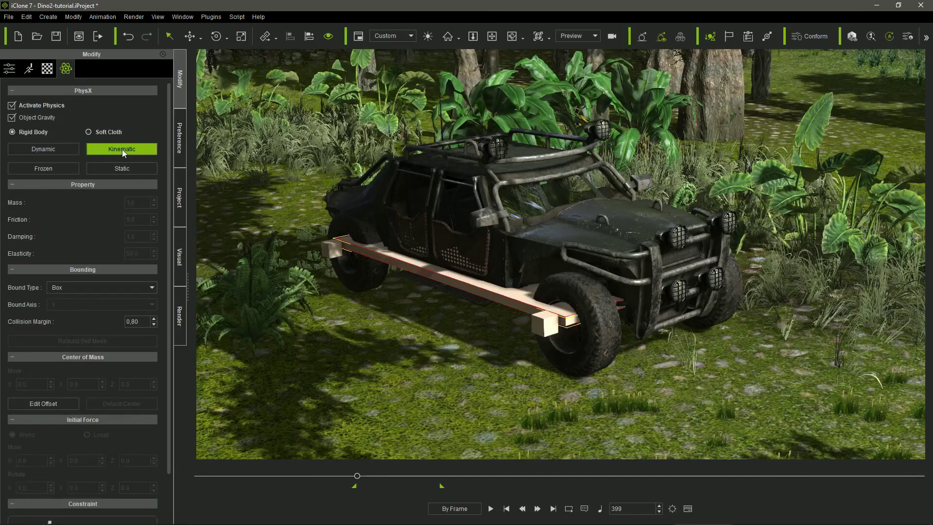
Activate physics on the small cubes beside the front and rear wheels as Dynamic rigid bodies
click(544, 324)
click(40, 106)
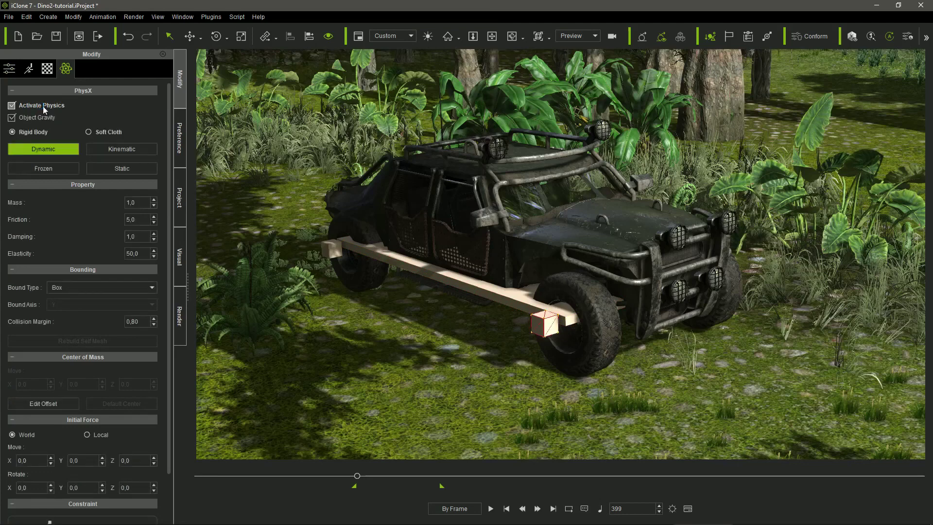
click(330, 251)
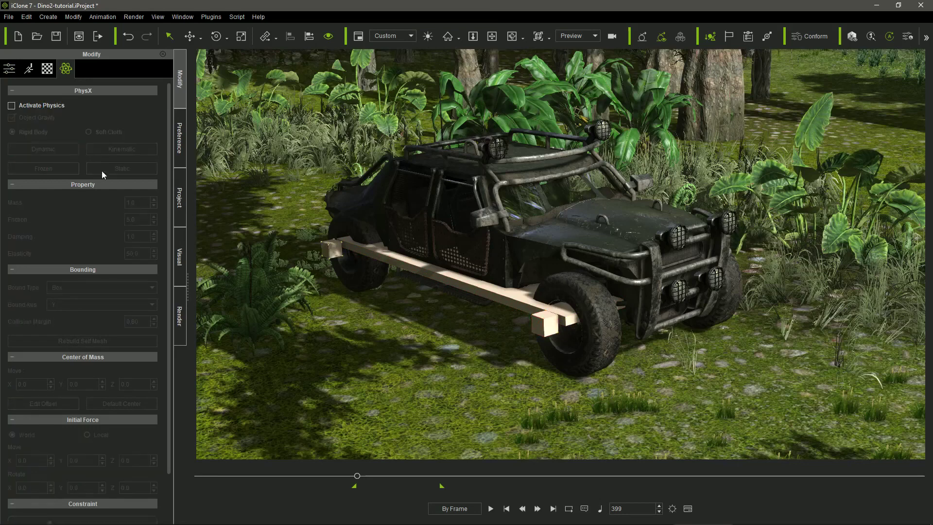
click(56, 106)
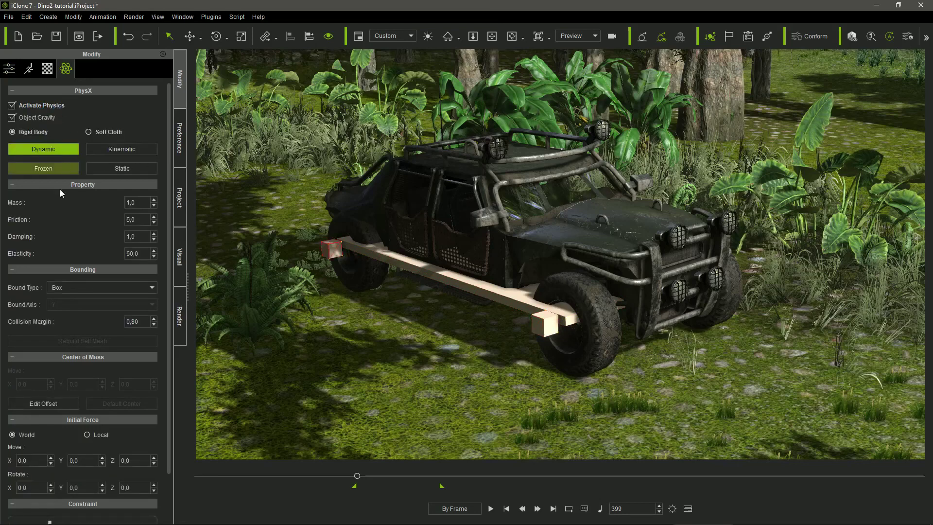
Add a Spring constraint on the front cube, raise it slightly and make Box_001 its target
scroll(83, 292, down, 2)
click(82, 475)
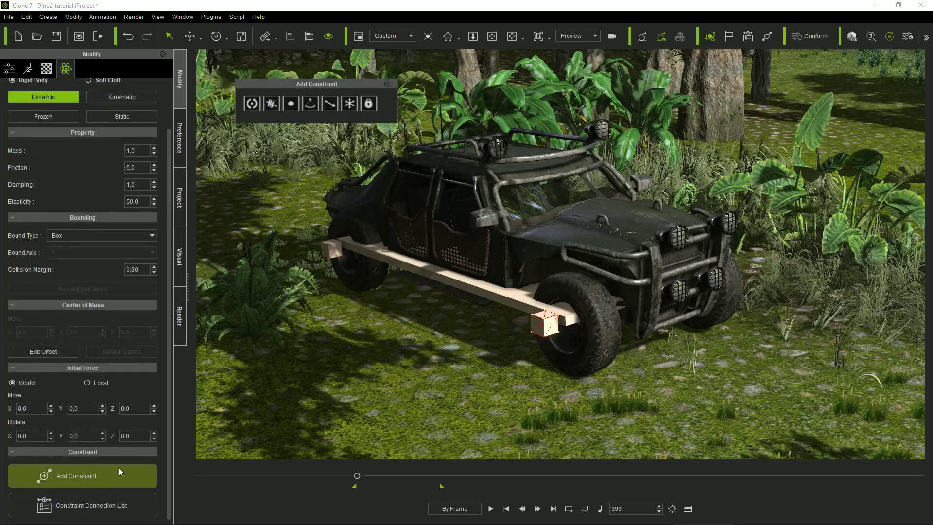
click(270, 104)
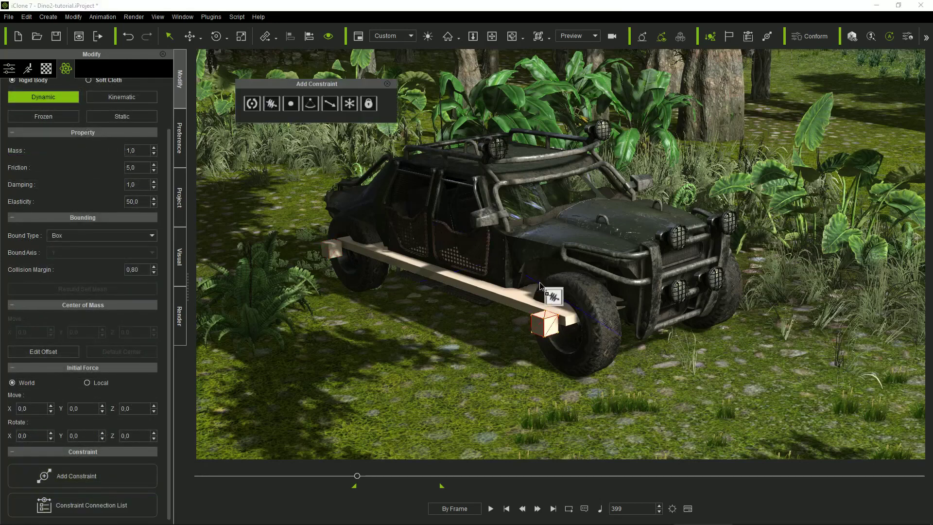
click(548, 319)
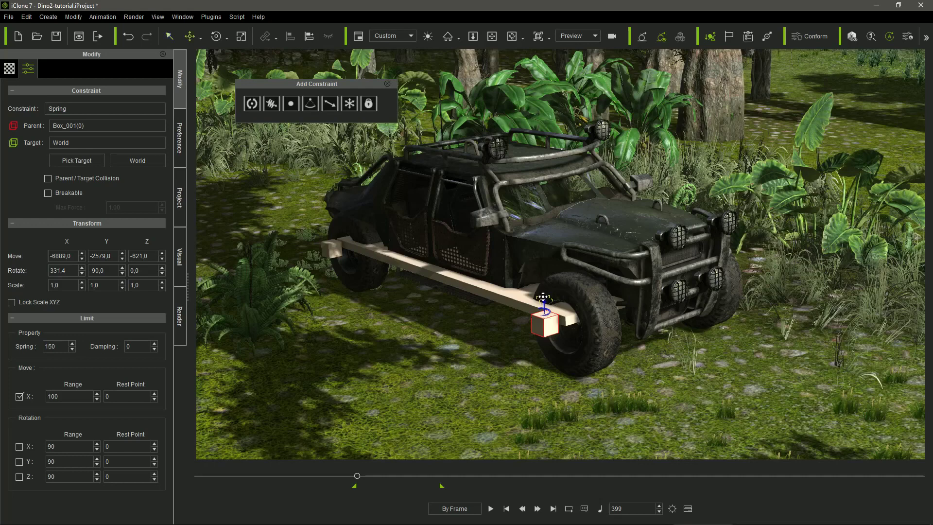
click(543, 297)
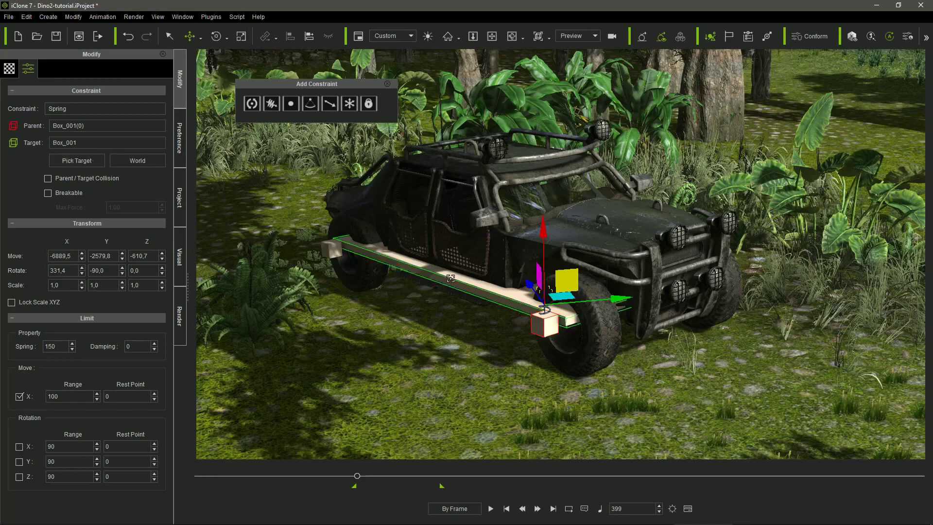
Set the front cube's Spring constraint strength to 200
scroll(450, 282, up, 10)
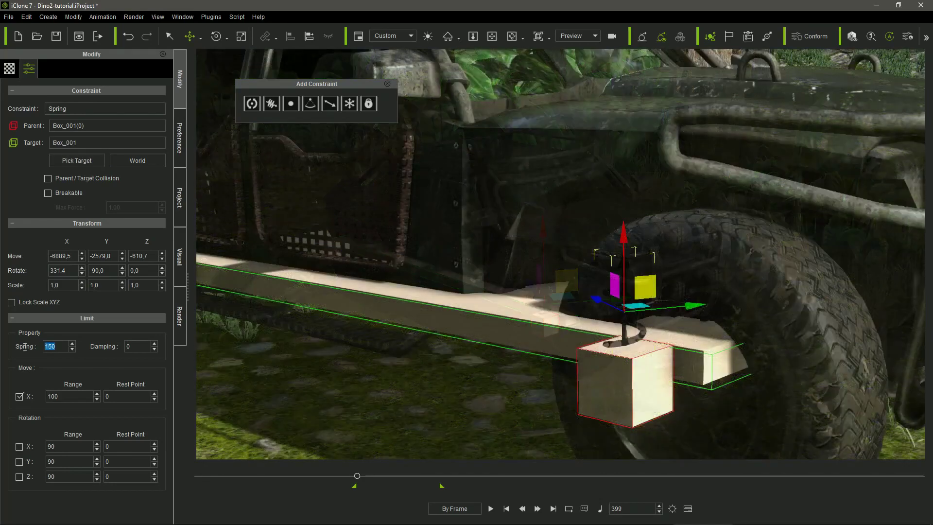
double_click(53, 346)
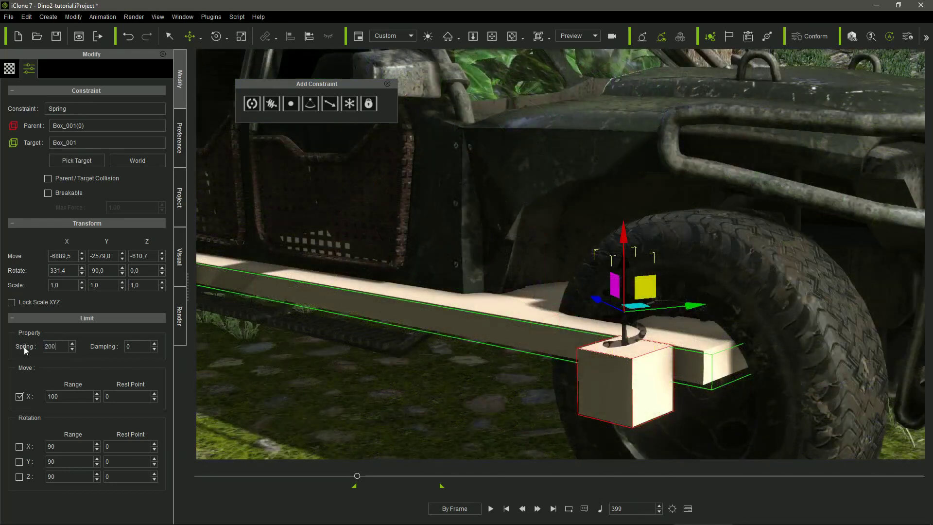
text(200)
key(Tab)
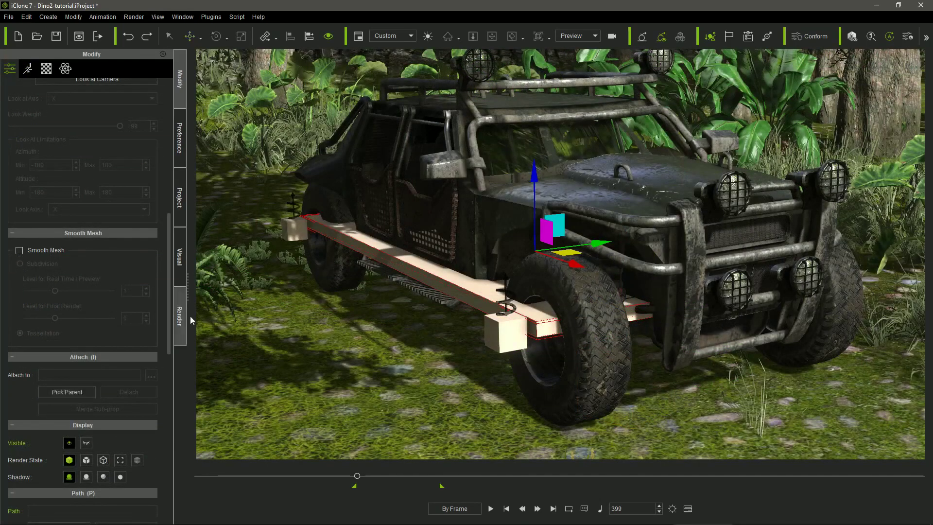
Attach the beam to the vehicle and detach 4 Wheels_BL, 4 Wheels_FR, 4 Wheels_FL and 4 Wheels_BR from their parent
click(500, 210)
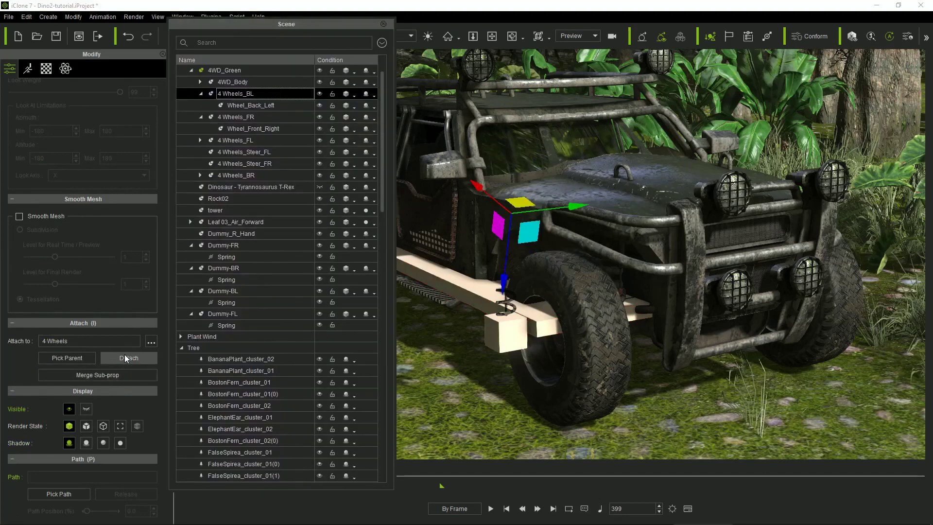
click(125, 358)
click(267, 94)
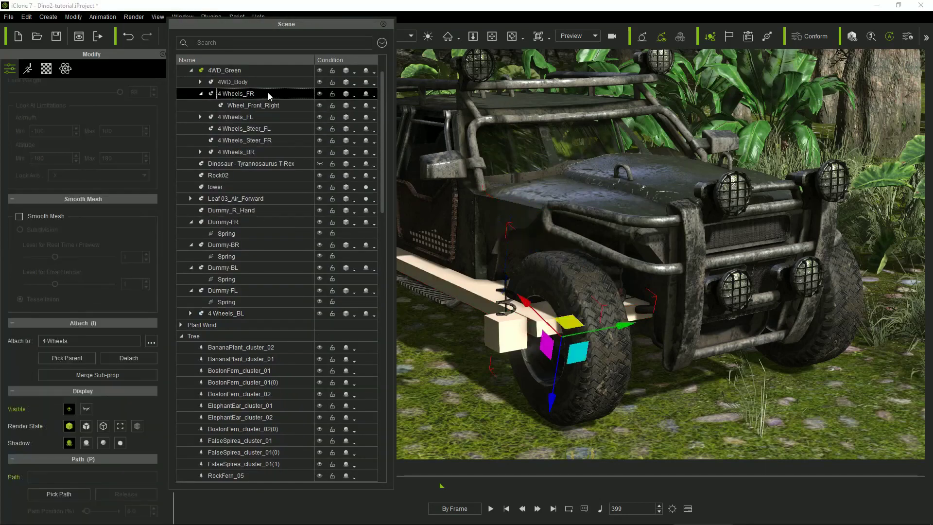
click(127, 357)
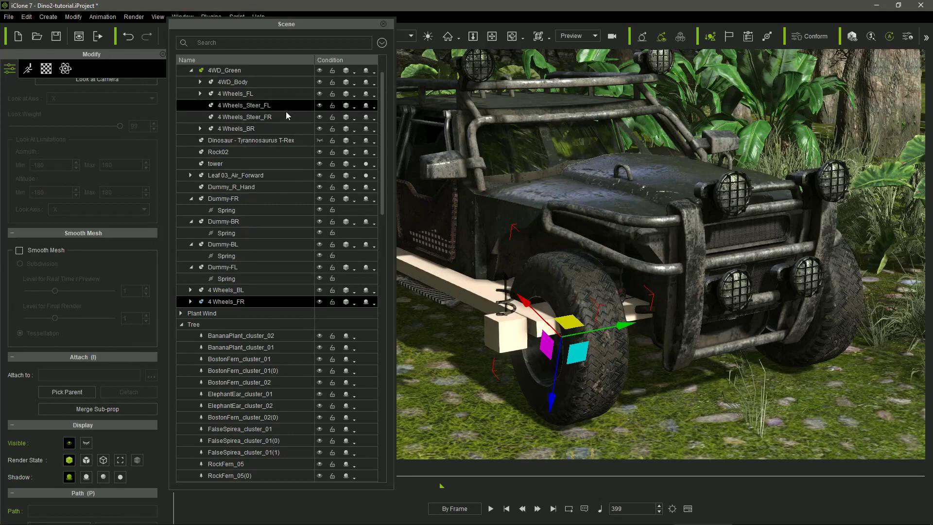
click(267, 93)
click(135, 359)
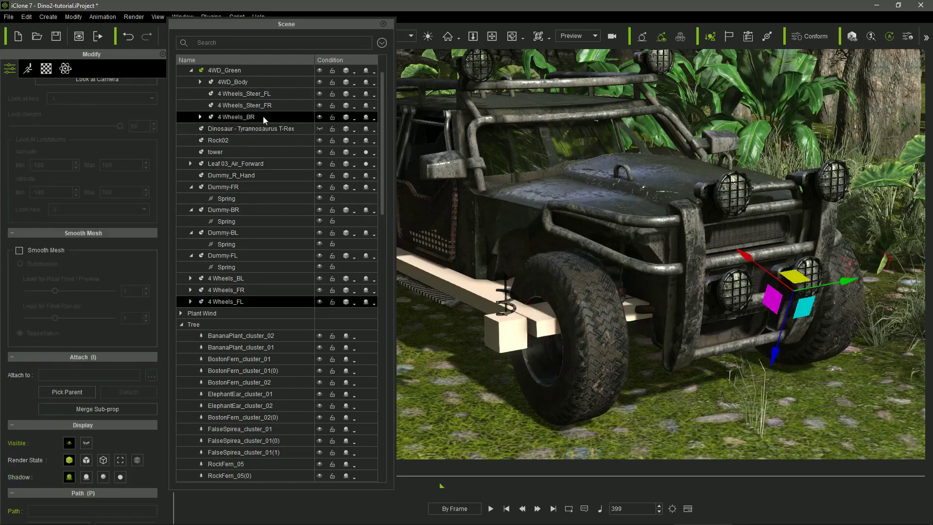
click(263, 117)
click(142, 358)
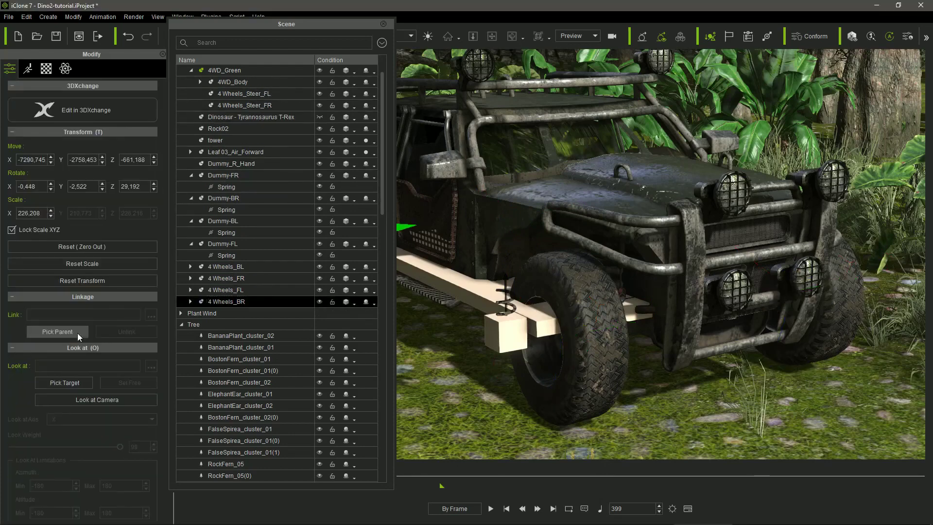
Link 4 Wheels_FL to Dummy-FL, and select 4 Wheels_FR and 4 Wheels_BL in turn
click(272, 289)
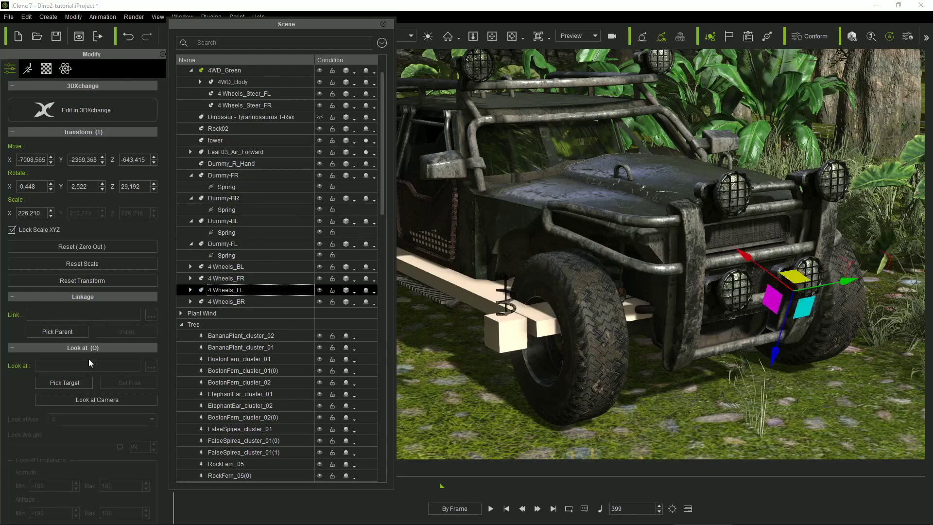
click(75, 334)
click(251, 245)
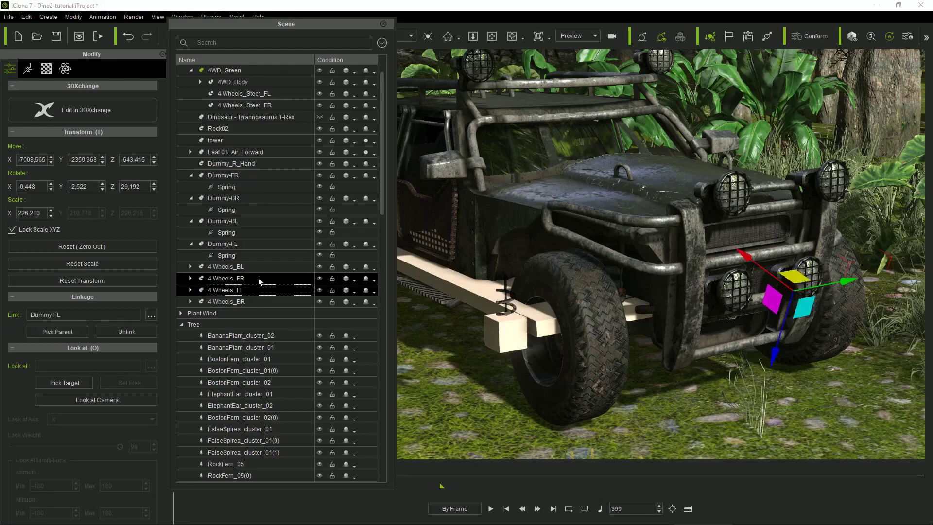
click(260, 280)
click(256, 267)
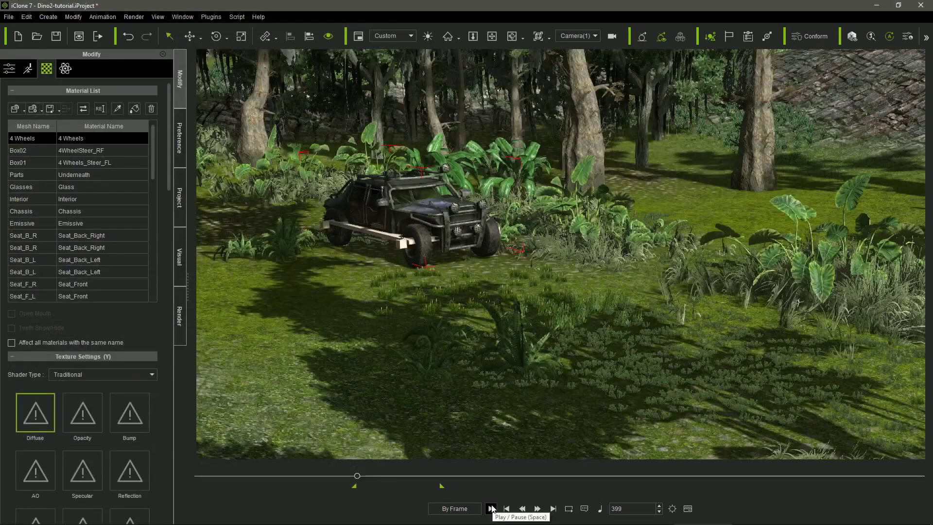
Set the damping to 5 on the Spring constraints of Dummy-BR, Dummy-BL and Dummy-FL, and play the vehicle simulation
click(492, 508)
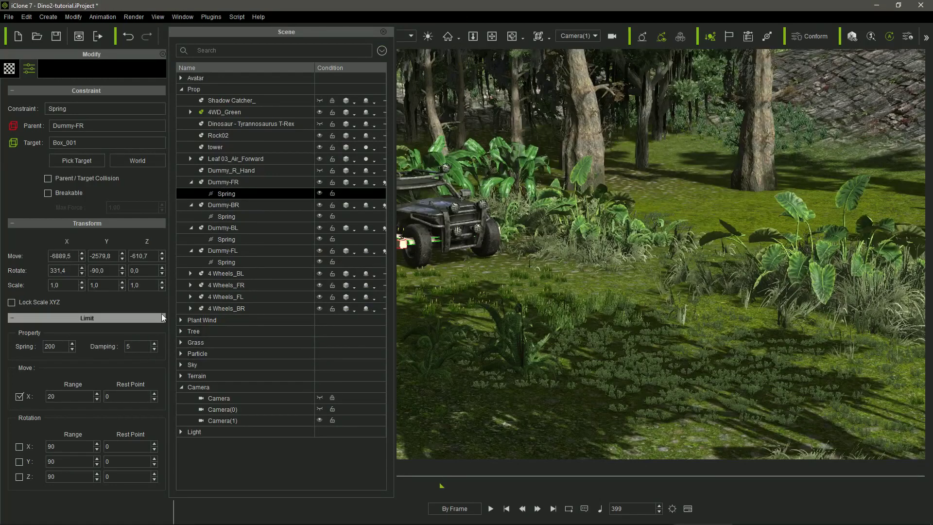
click(247, 214)
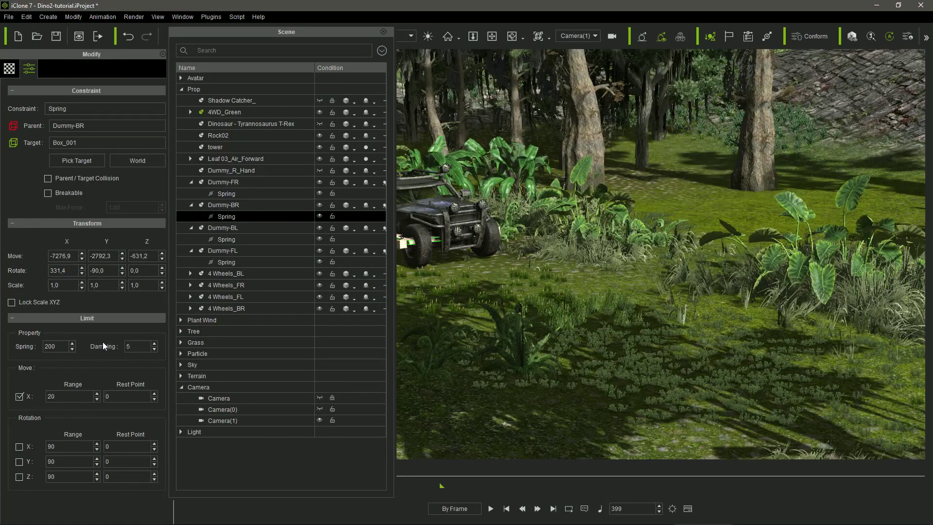
click(237, 242)
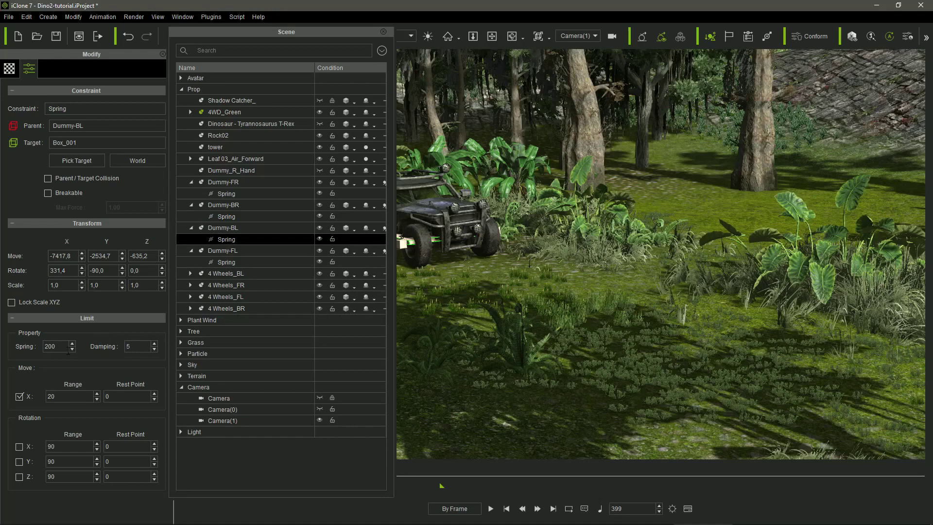
click(226, 262)
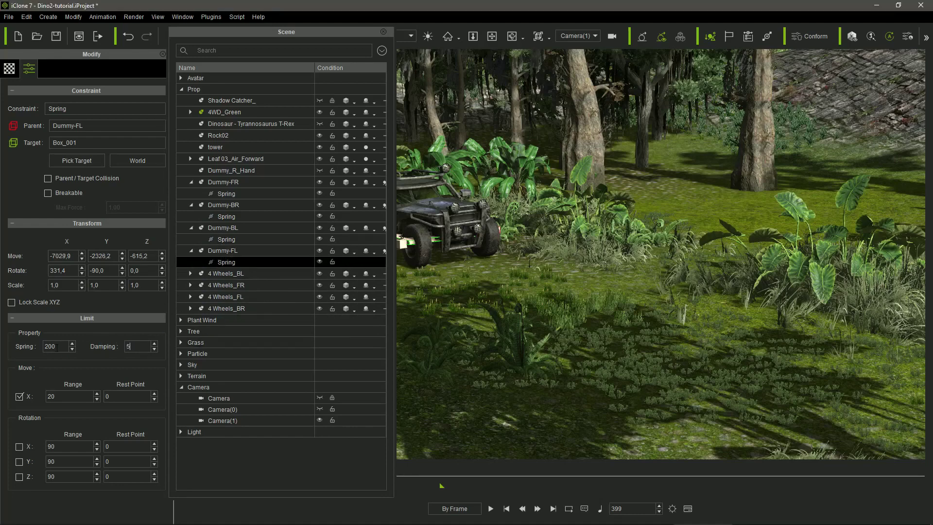
key(F7)
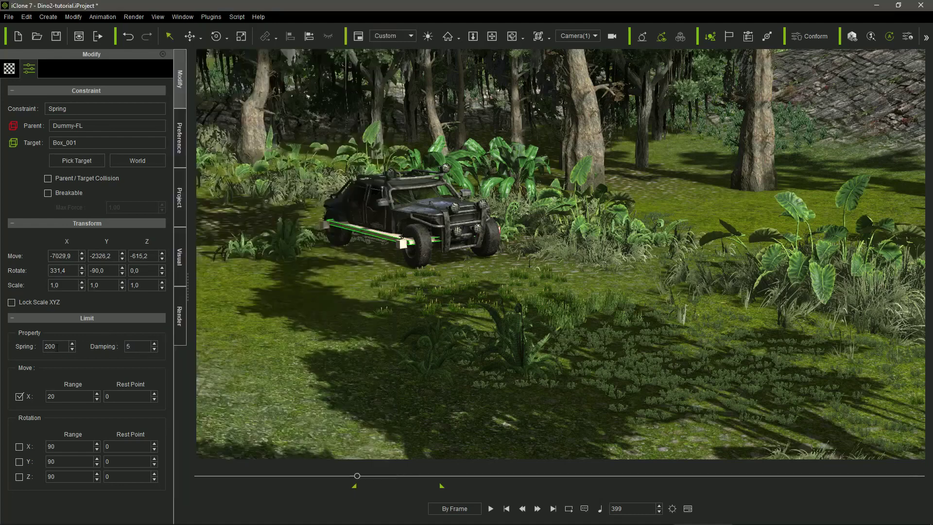
click(495, 511)
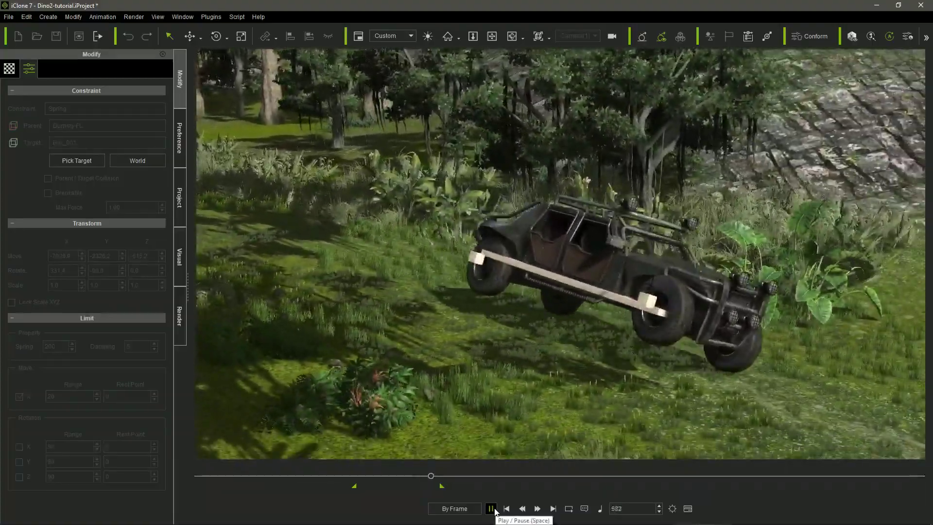
click(491, 509)
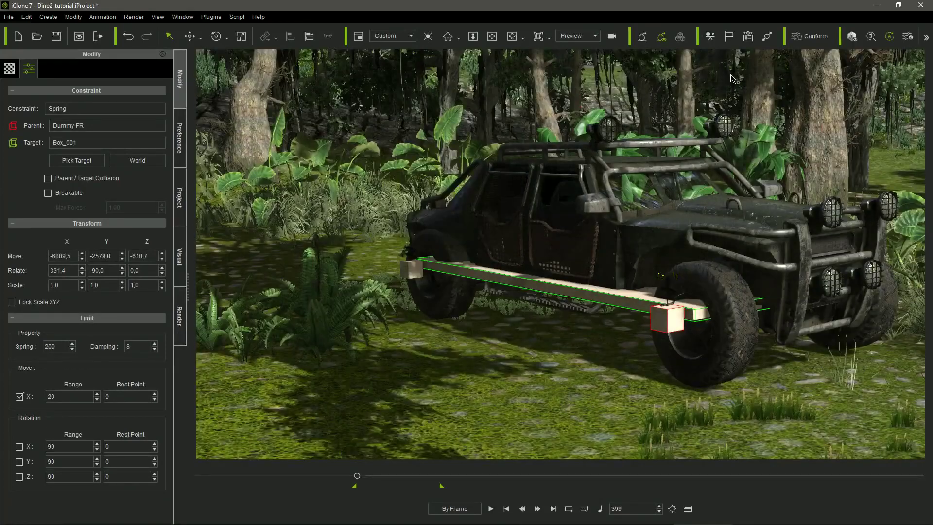
Turn off the rigid body simulation, deactivate physics on Dummy-FR, Dummy-BR, Dummy-BL and Dummy-FL, and play the shot
click(710, 38)
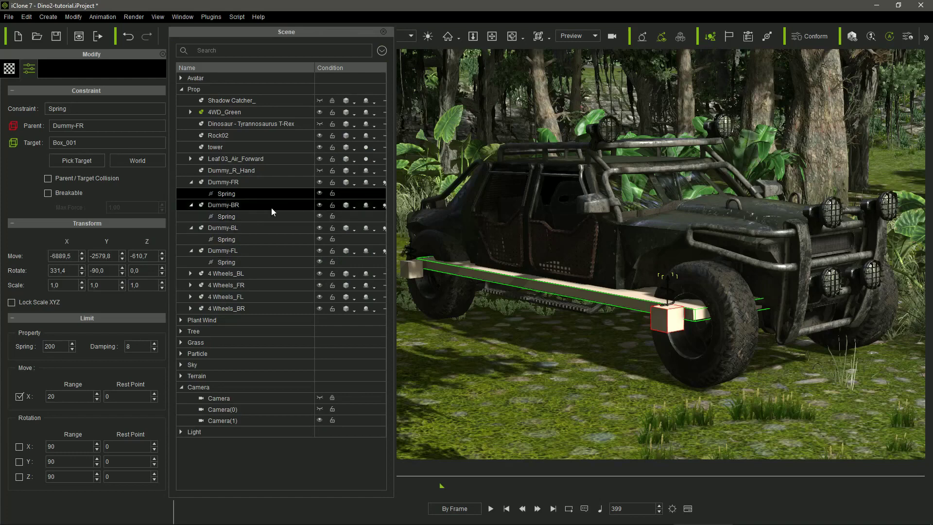
click(254, 183)
click(65, 68)
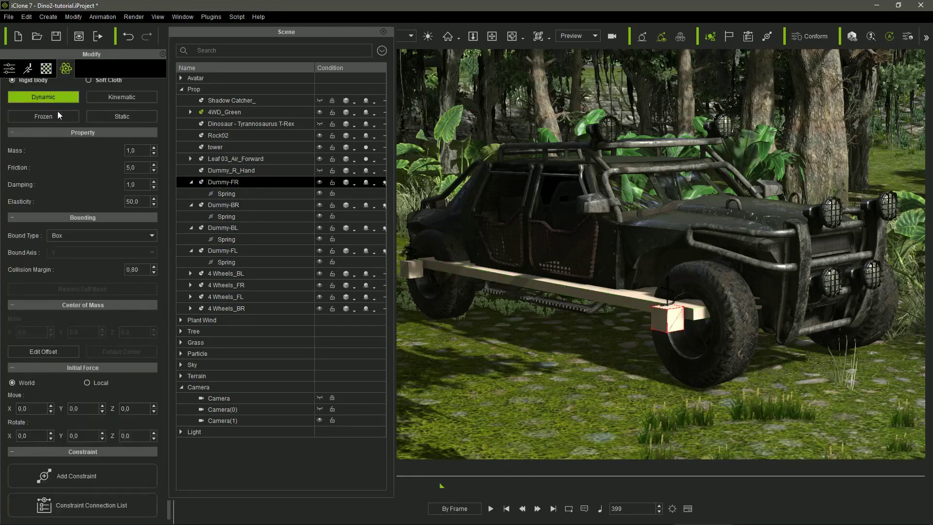
scroll(61, 116, up, 2)
click(11, 105)
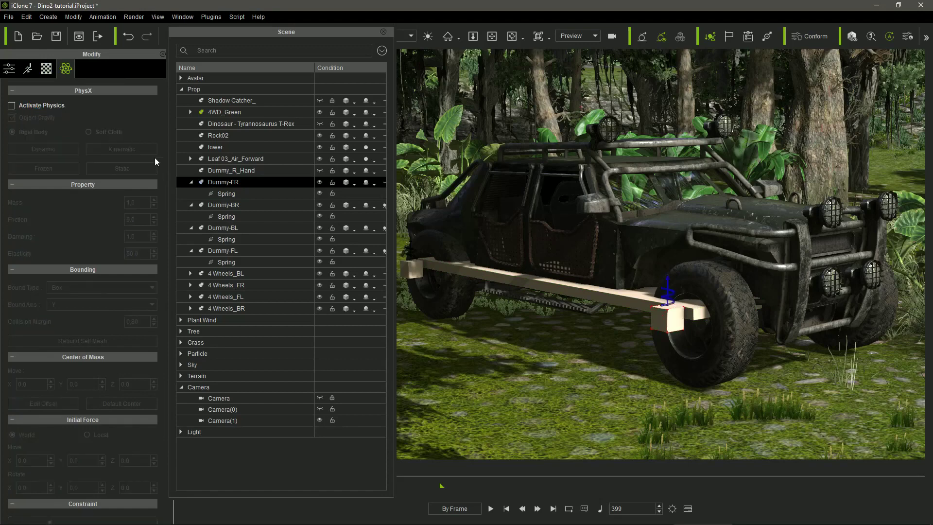
click(228, 205)
click(47, 106)
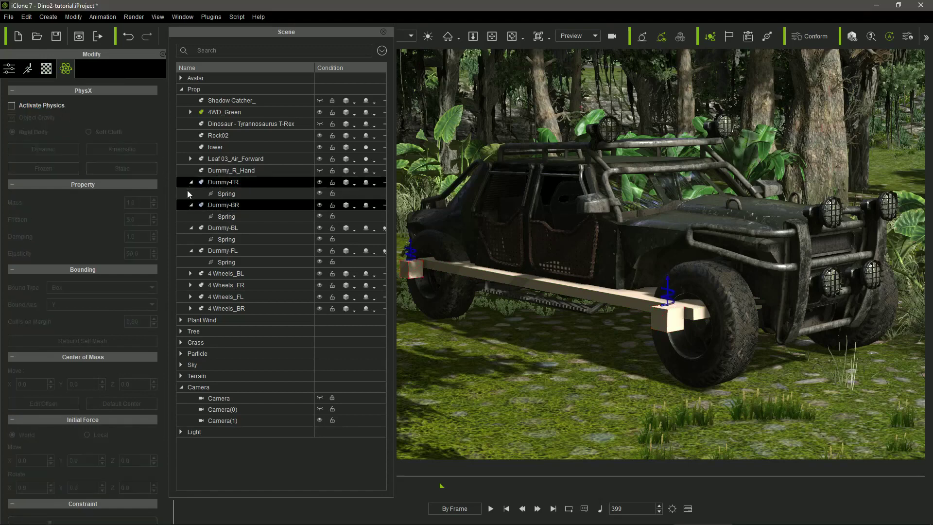
click(229, 227)
click(48, 106)
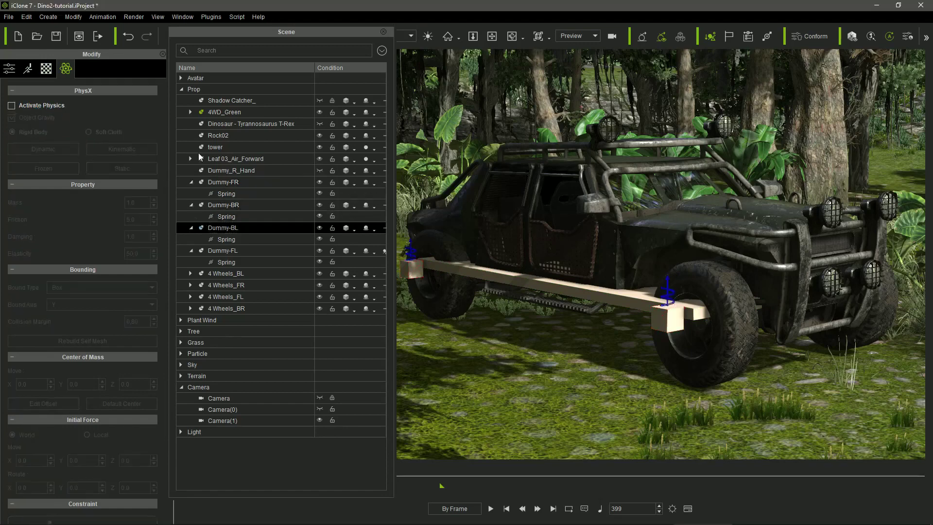
click(242, 251)
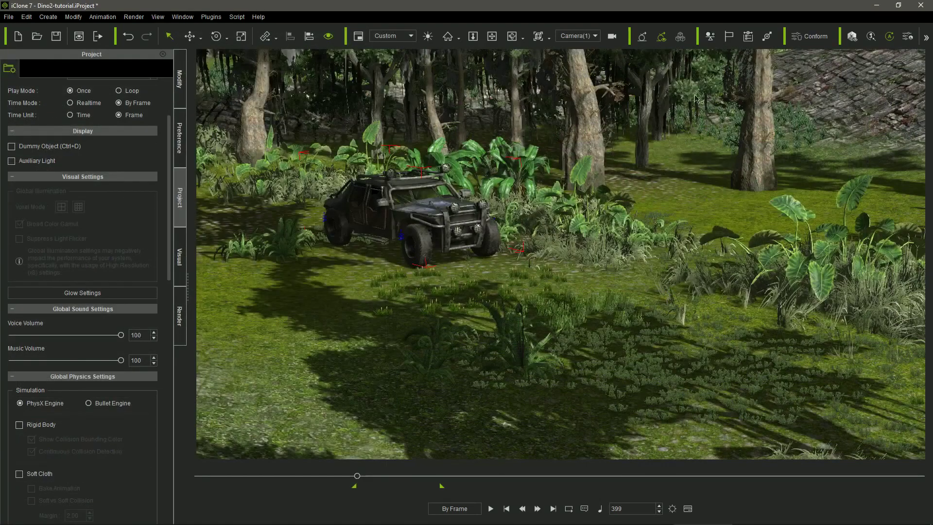
click(491, 508)
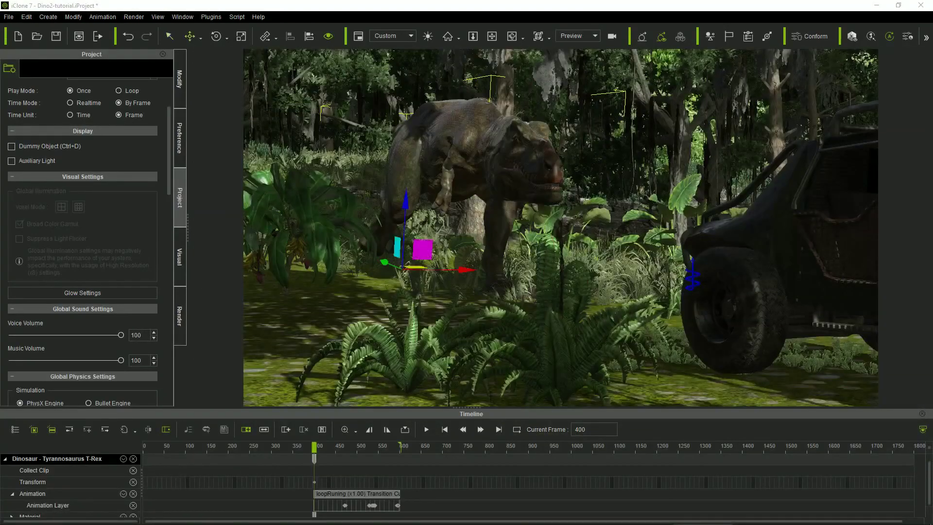
At frame 600, raise the T-Rex onto the terrain and place it on the ground just behind the vehicle
click(328, 494)
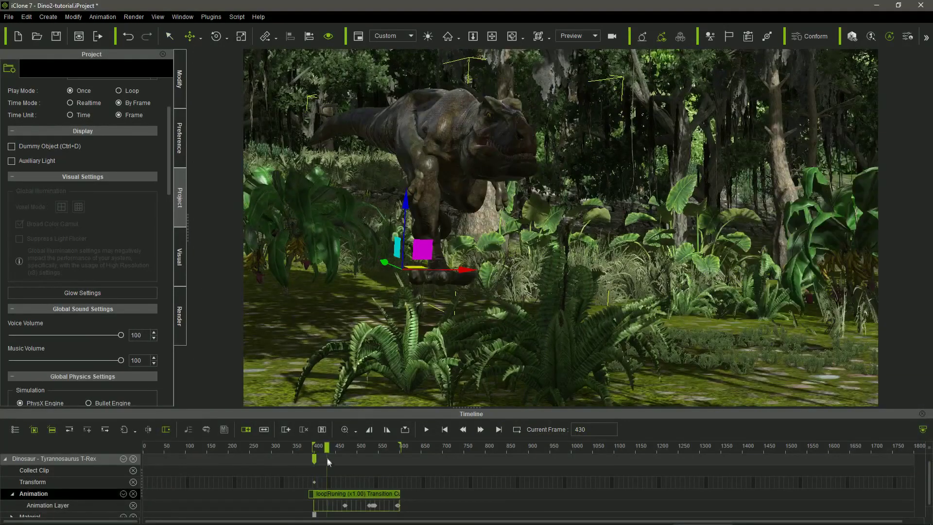
drag(326, 450, 400, 450)
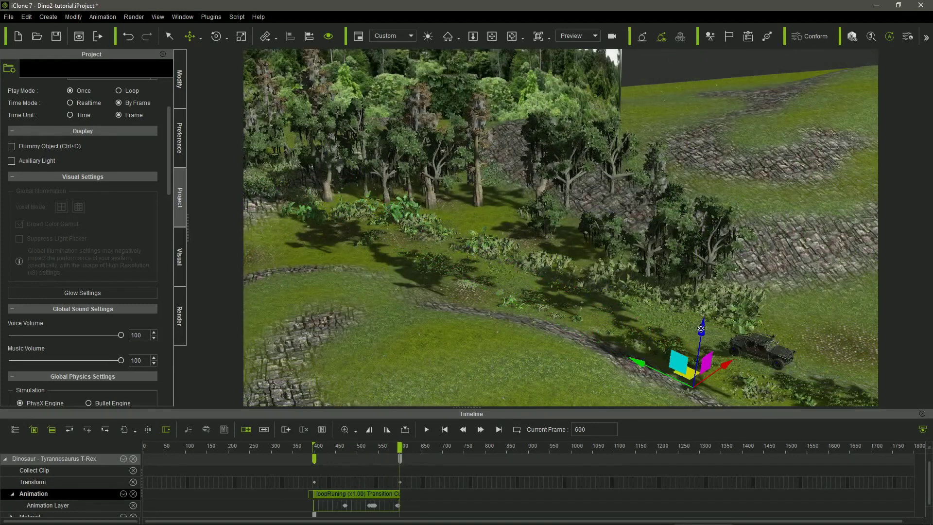
drag(700, 329, 709, 290)
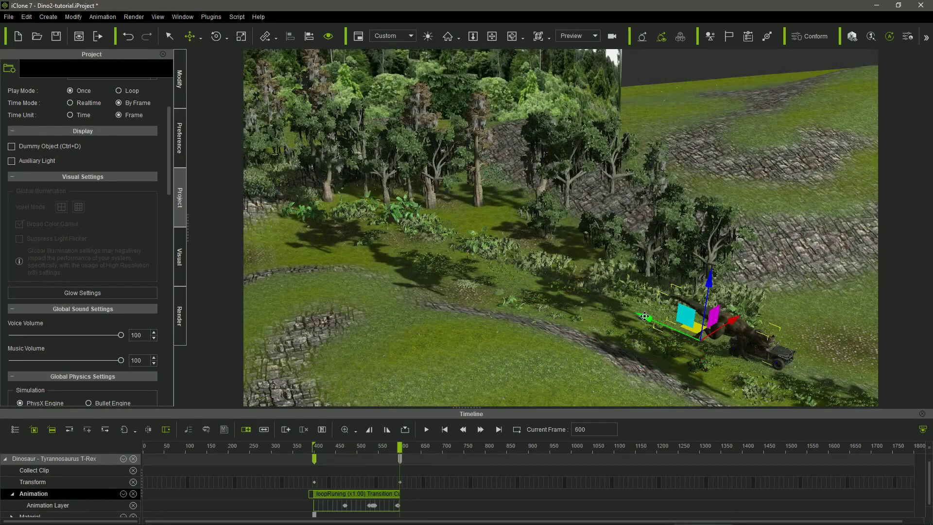
drag(644, 317, 599, 290)
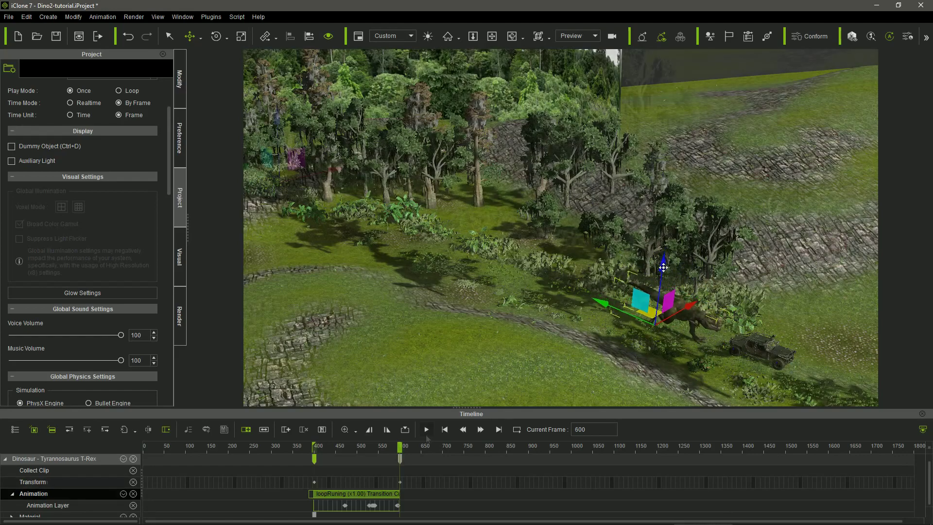
Play the T-Rex's chase from frame 400 to check its movement, and return to the start
click(314, 482)
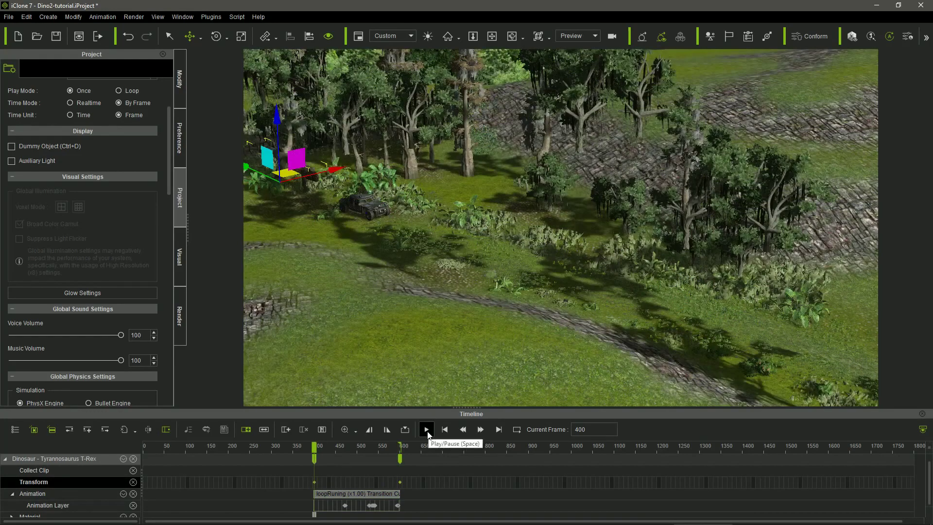
click(427, 430)
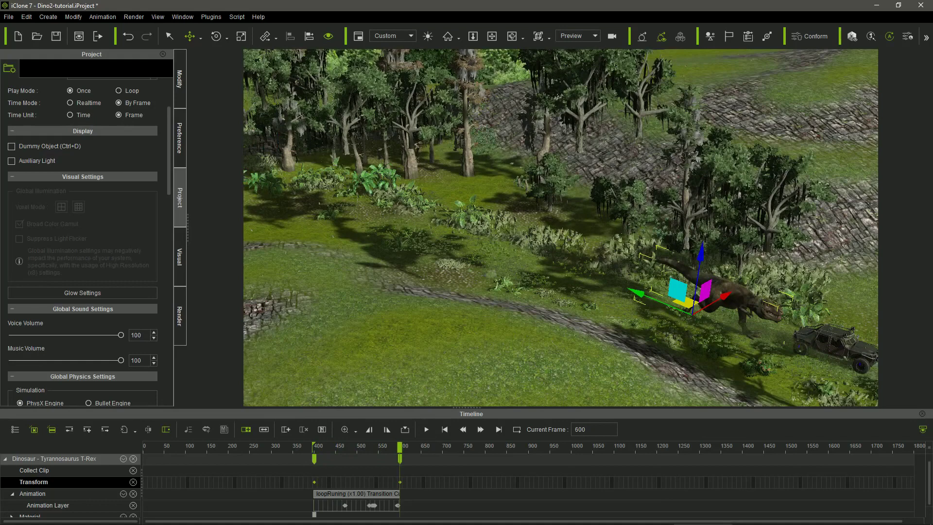
key(Home)
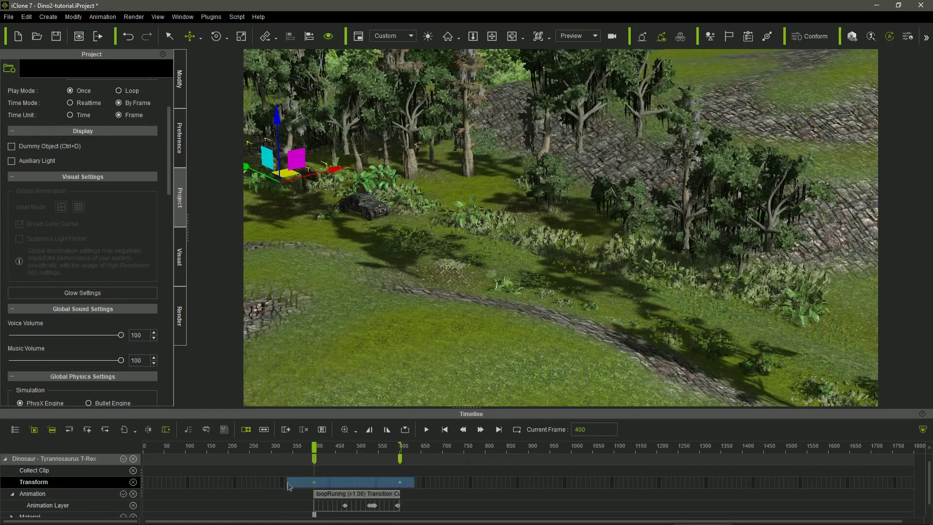
Apply the Linear transition curve preset to the T-Rex's transform key at frame 600 and play the result
click(287, 485)
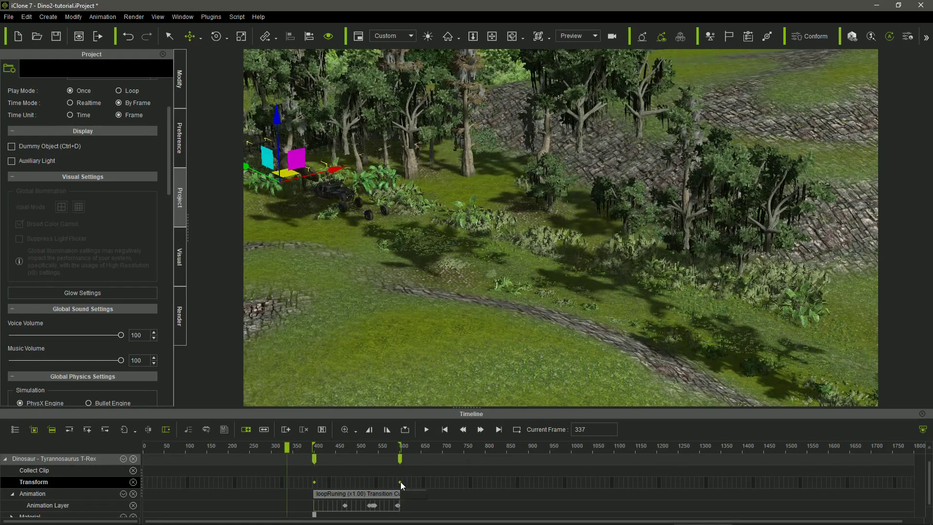
right_click(400, 483)
click(453, 447)
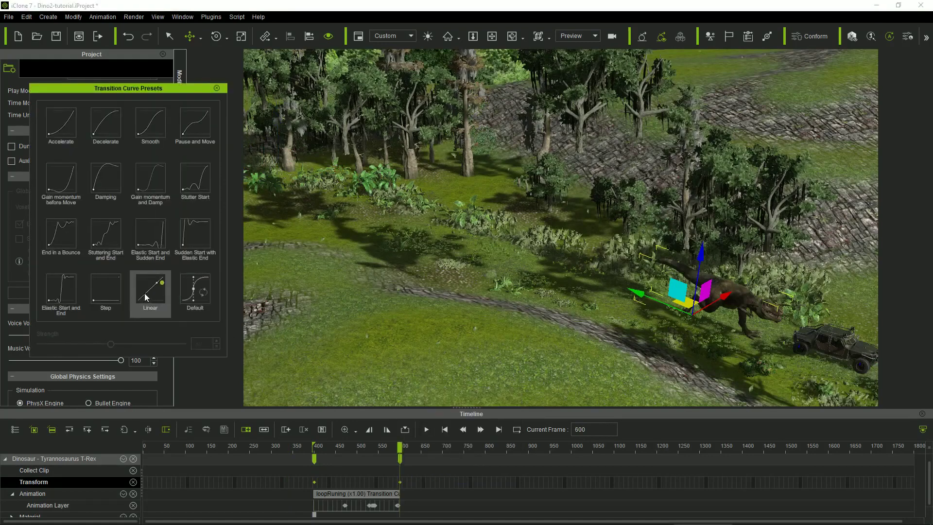
key(space)
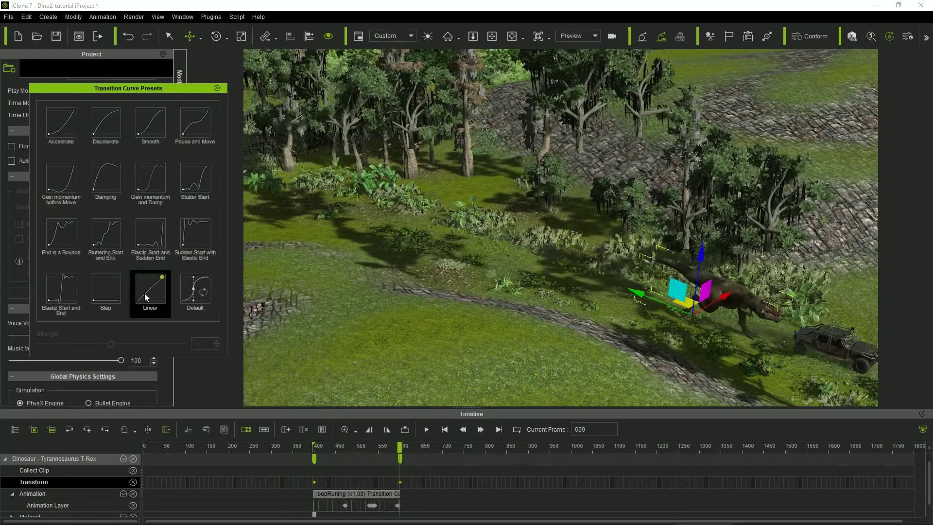
Add corrective transform keys to the T-Rex between frames 400 and 600 so it follows the ground
click(328, 446)
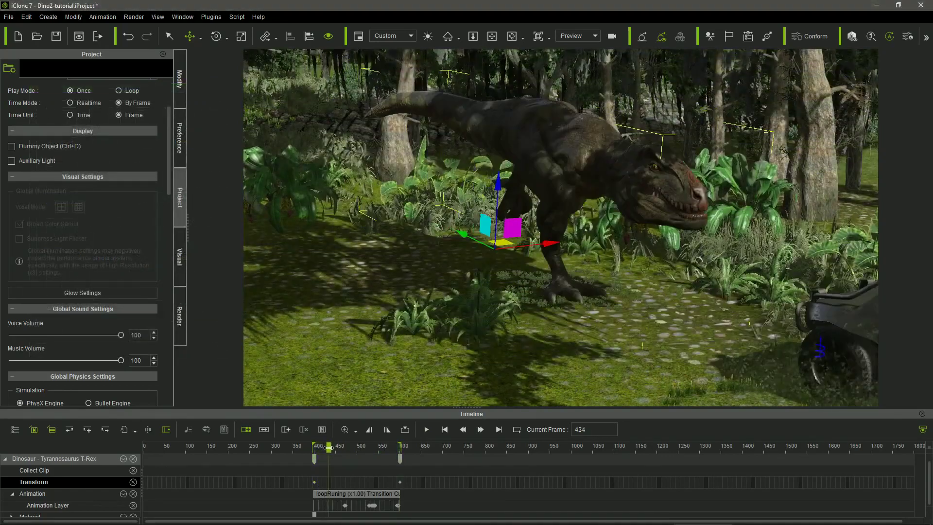
drag(328, 446, 342, 447)
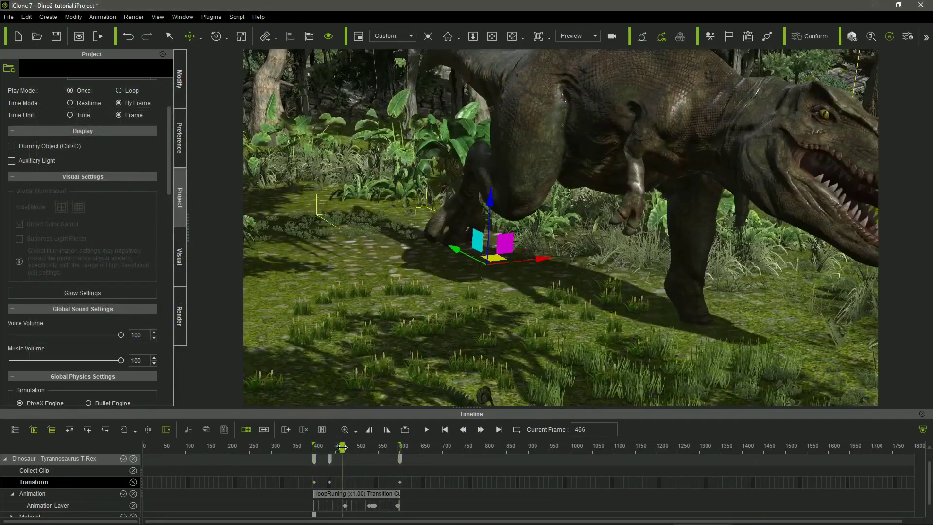
click(462, 429)
Open the transition curve presets for the T-Rex's in-between transform keys and play the animation
click(330, 482)
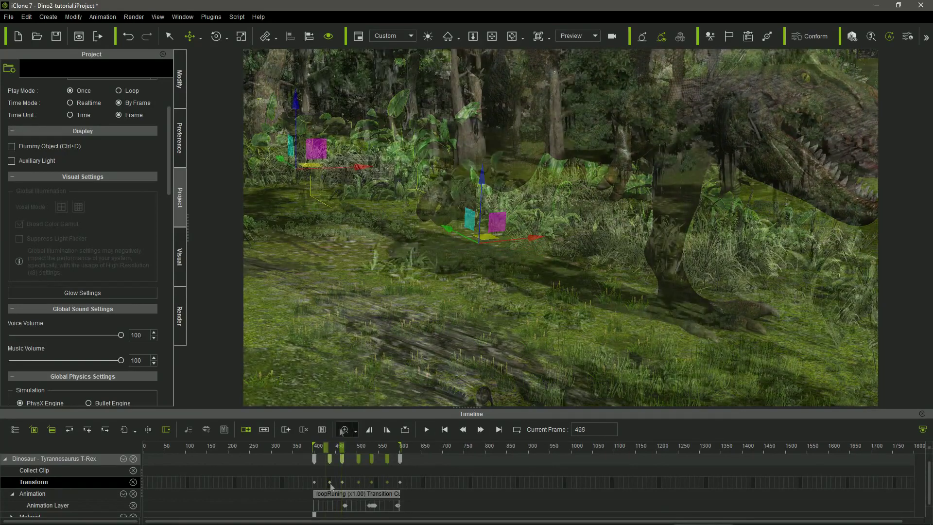
right_click(330, 482)
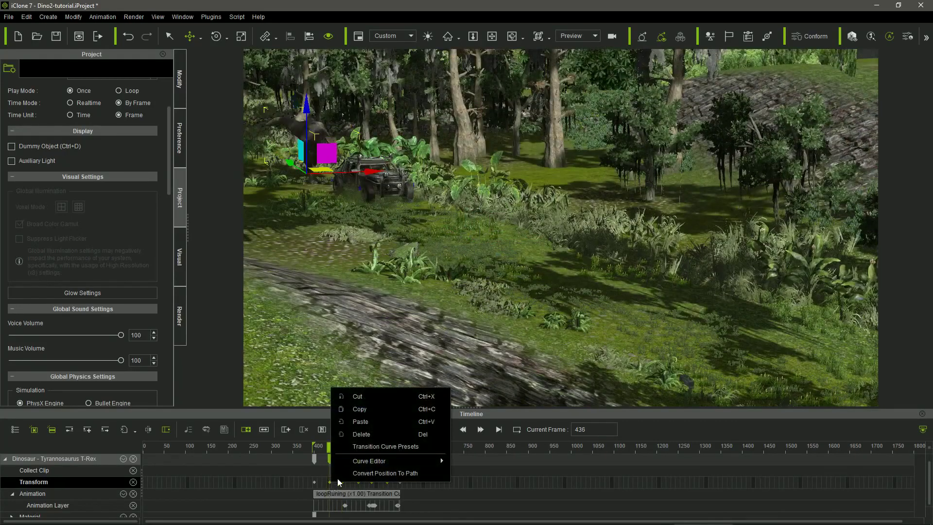
click(379, 446)
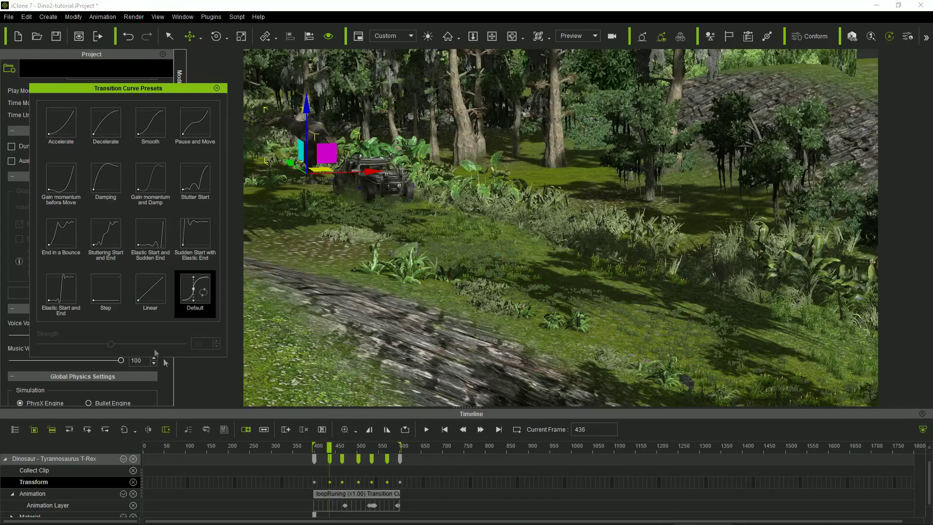
key(space)
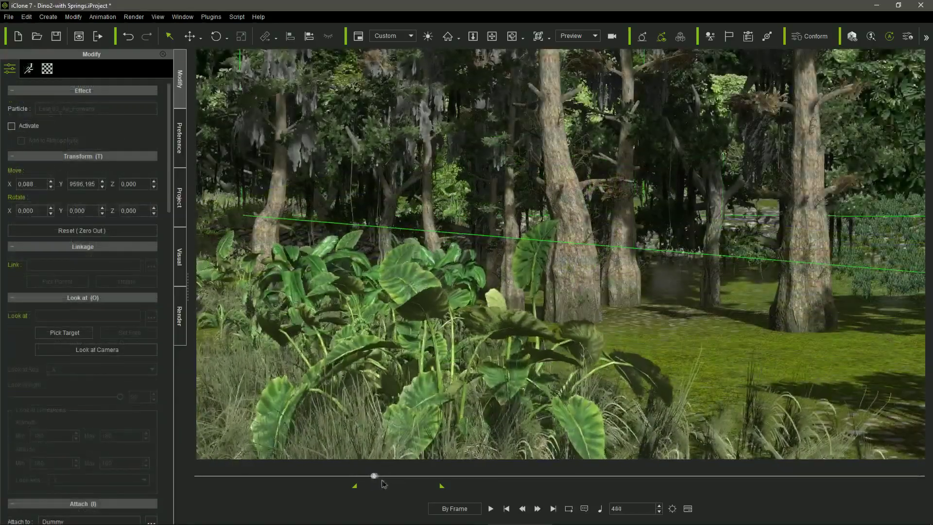
Examine the particle emitters at the vehicle's front wheels and play the shot, including through the Camera(0) mini viewport
drag(402, 483, 485, 461)
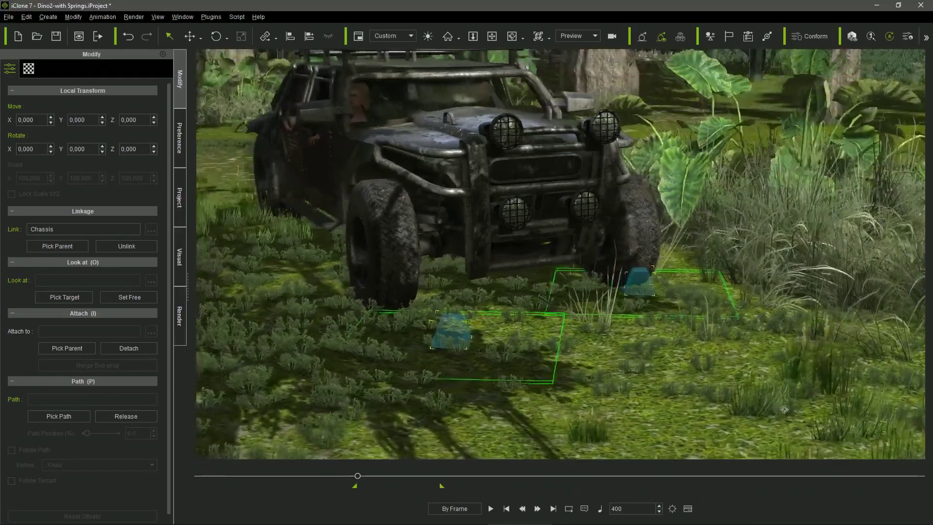
drag(785, 409, 734, 415)
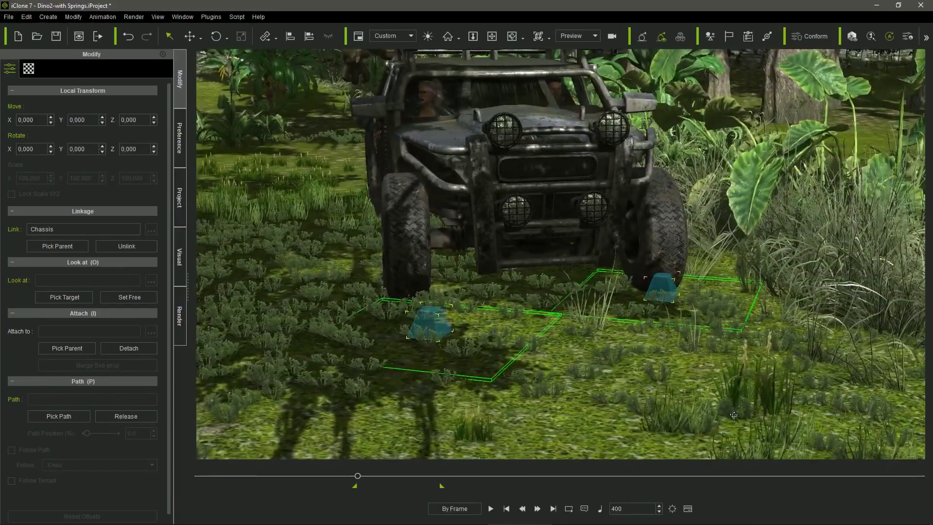
click(491, 508)
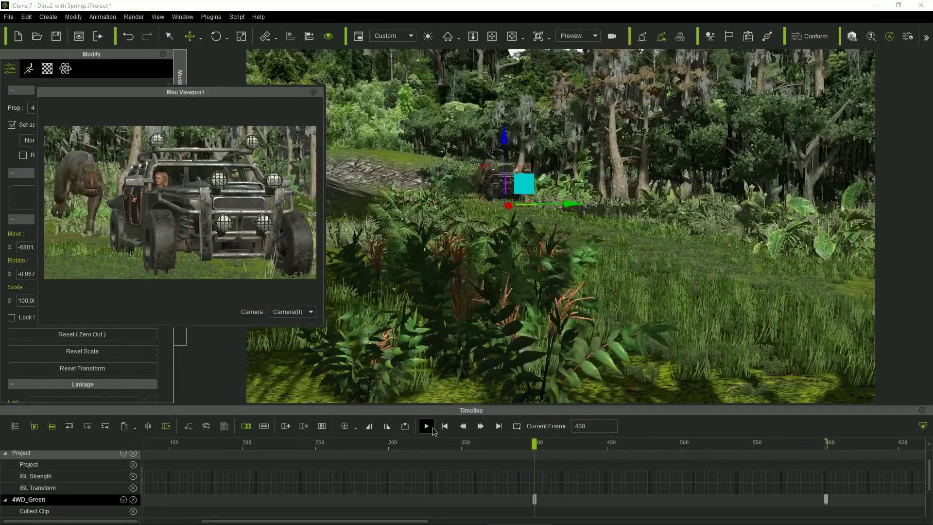
click(432, 429)
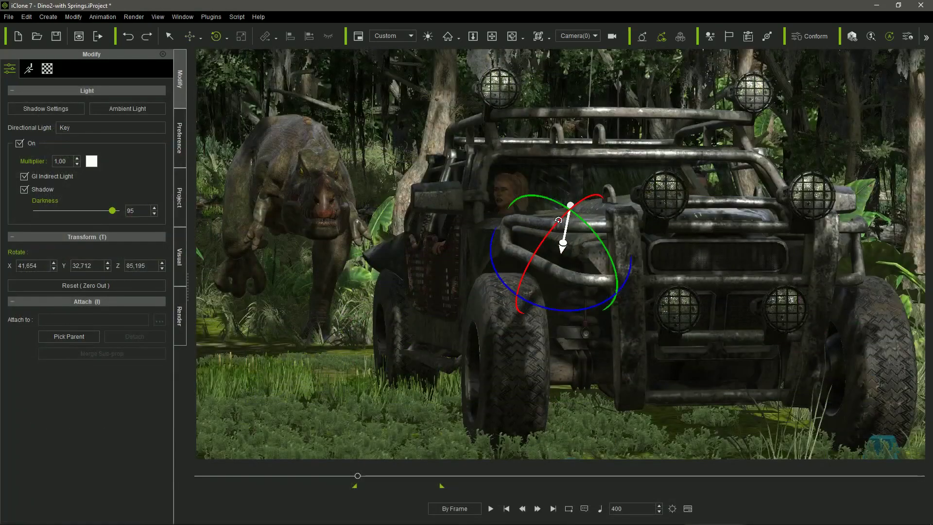
Rotate the Key directional light slightly for the Camera(0) shot of the vehicle and dinosaur
drag(557, 220, 556, 224)
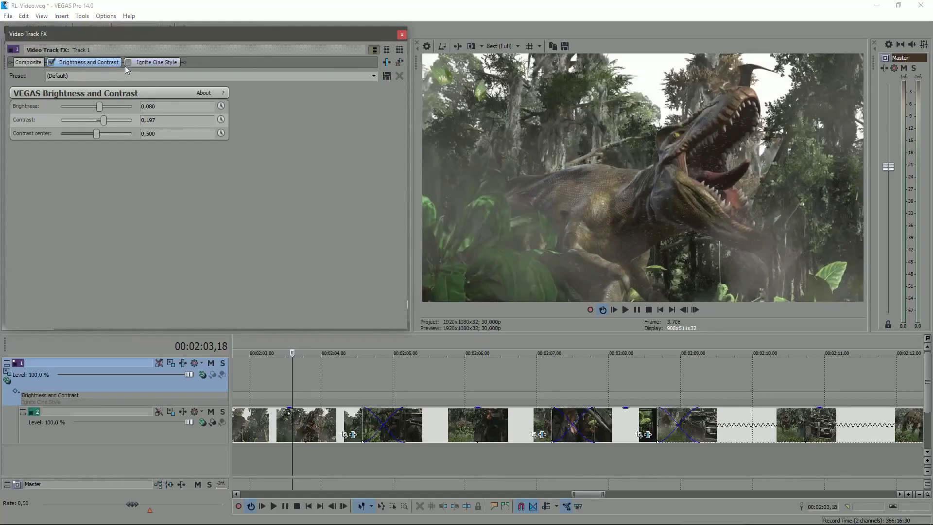
Enable Ignite Cine Style on Track 1, plus Ignite Motion Blur and Color Fixer Pro on the Dino1 clip
click(128, 62)
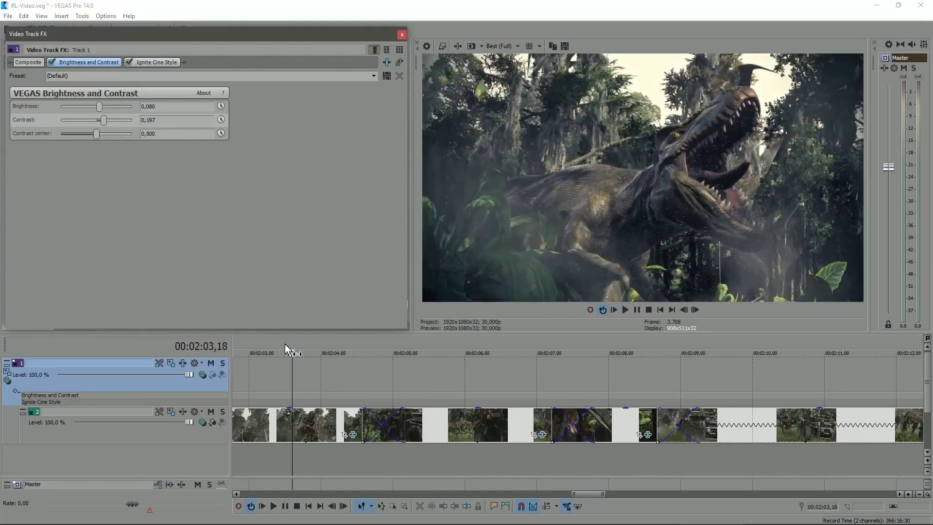
click(353, 434)
click(48, 63)
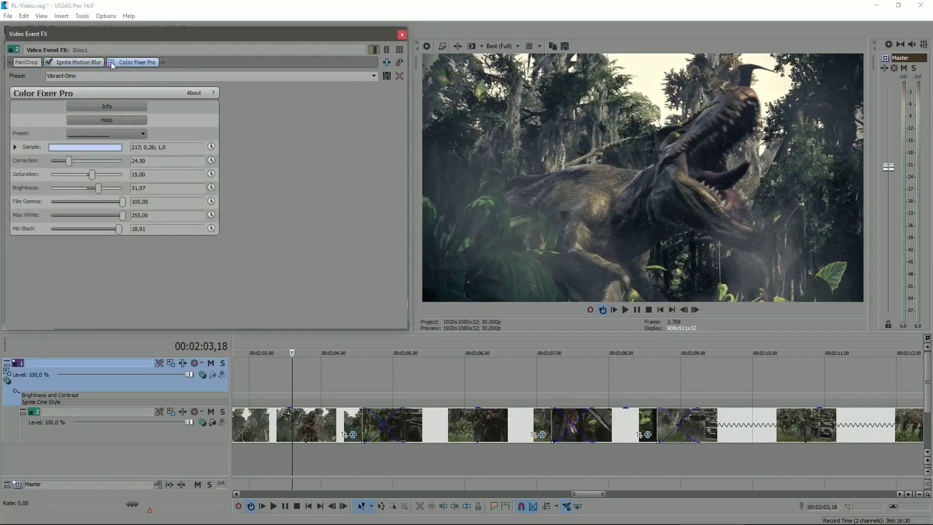
click(111, 62)
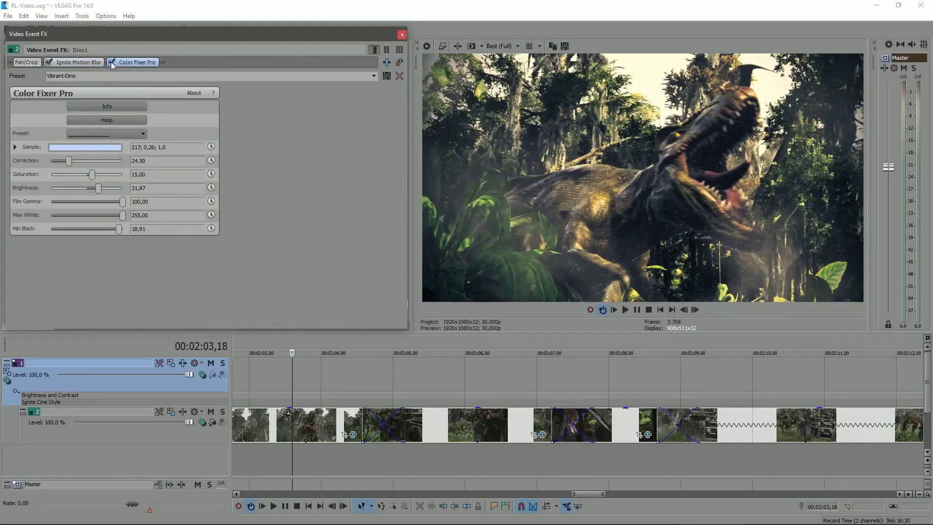
For the Dino3 shot, enable Track 1's Brightness and Contrast and Ignite Cine Style, plus the clip's Ignite Motion Blur and Color Fixer Pro
click(74, 395)
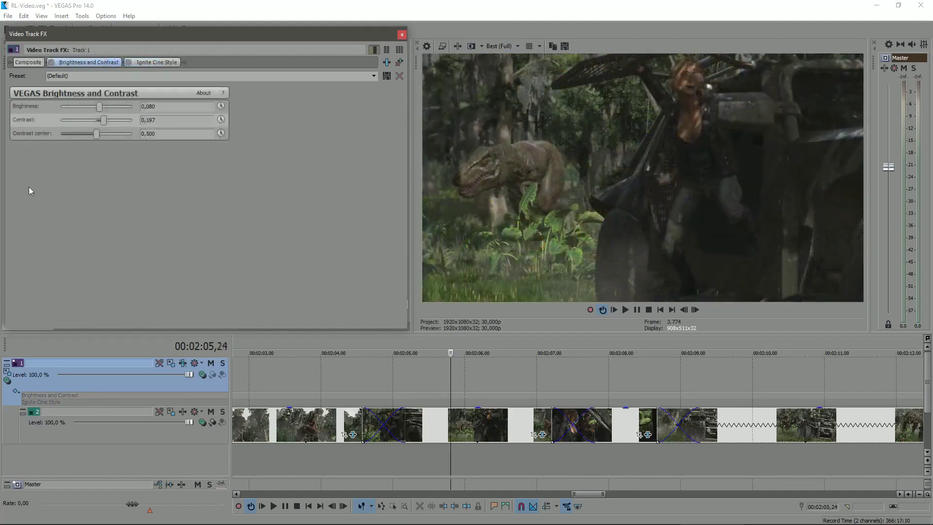
click(52, 63)
click(129, 62)
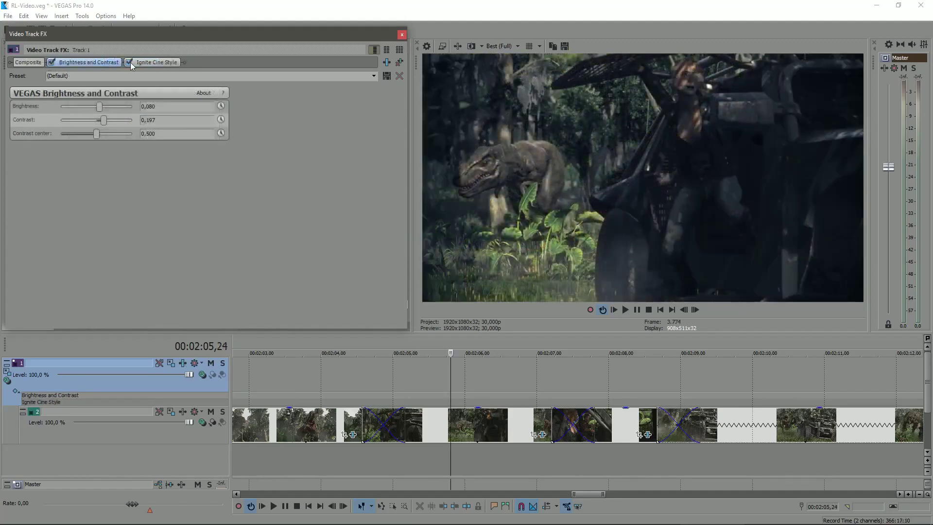
click(542, 434)
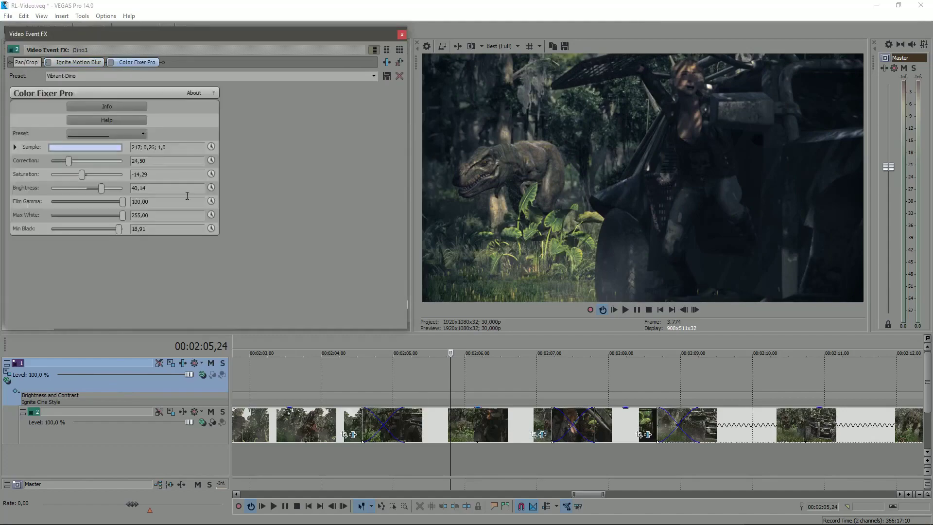
click(111, 62)
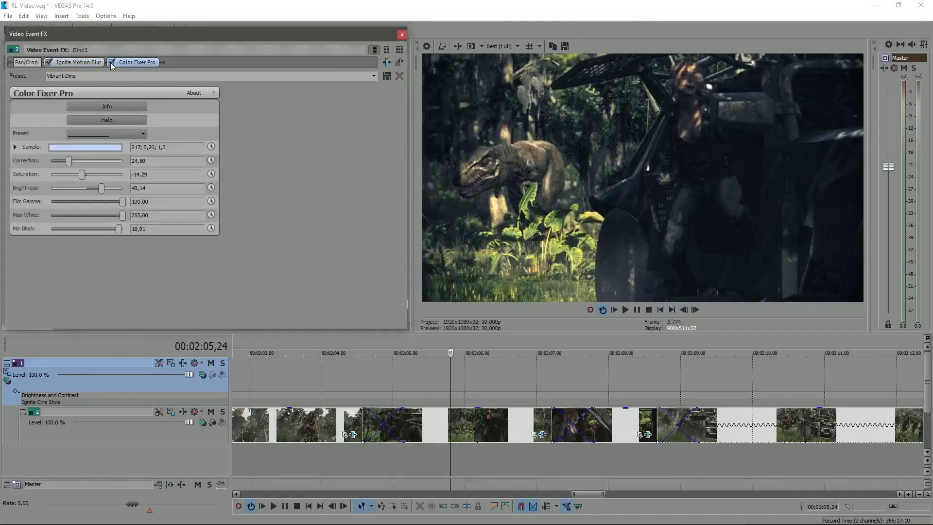